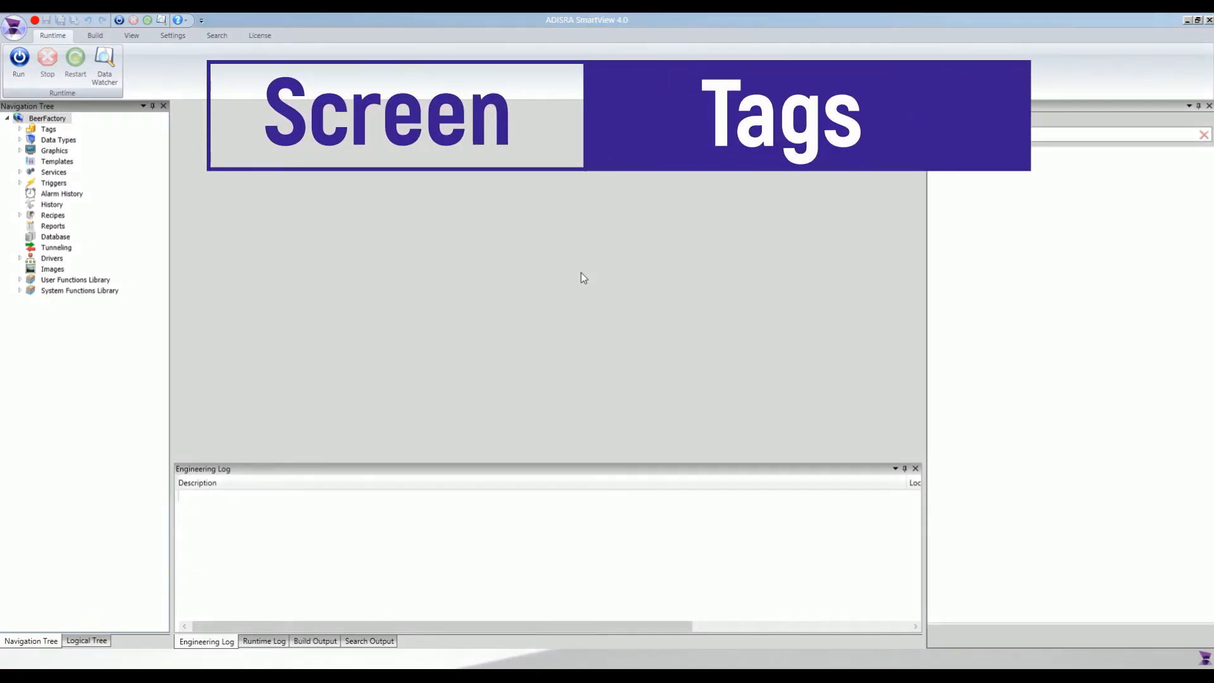
Step: Open the BoilingTemperature graphic from the Production folder and show the properties of the graphic itself
{"action": "left_click", "coordinate": [19, 150]}
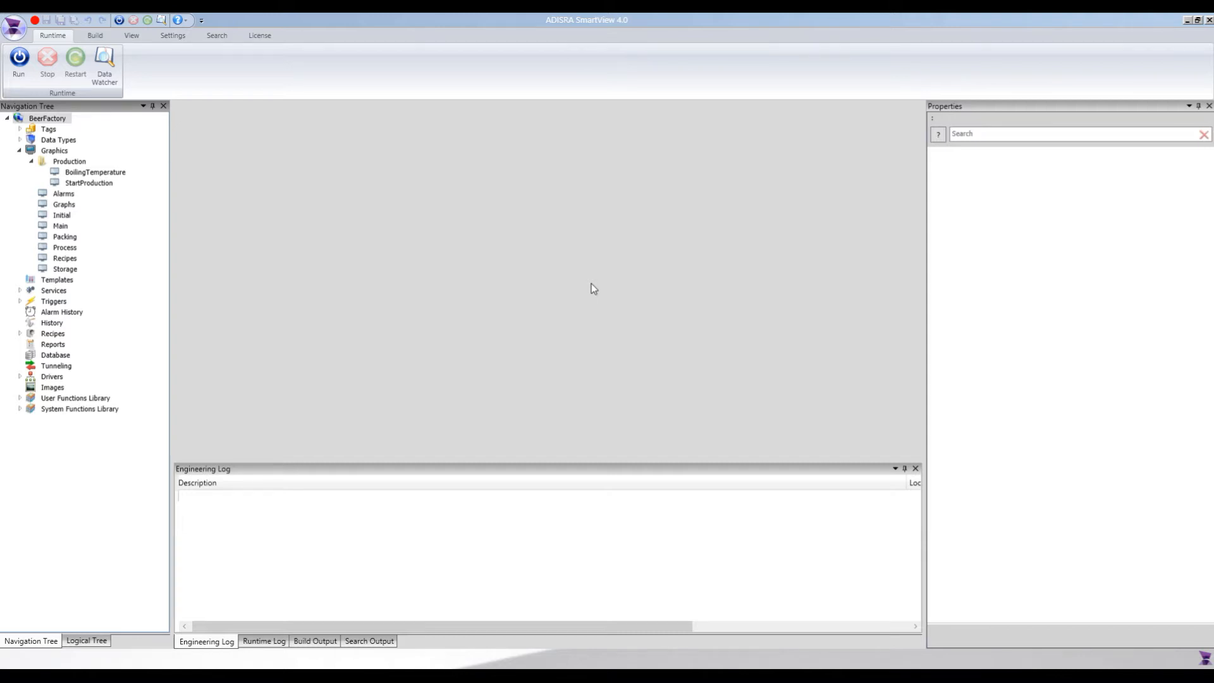
{"action": "double_click", "coordinate": [96, 173]}
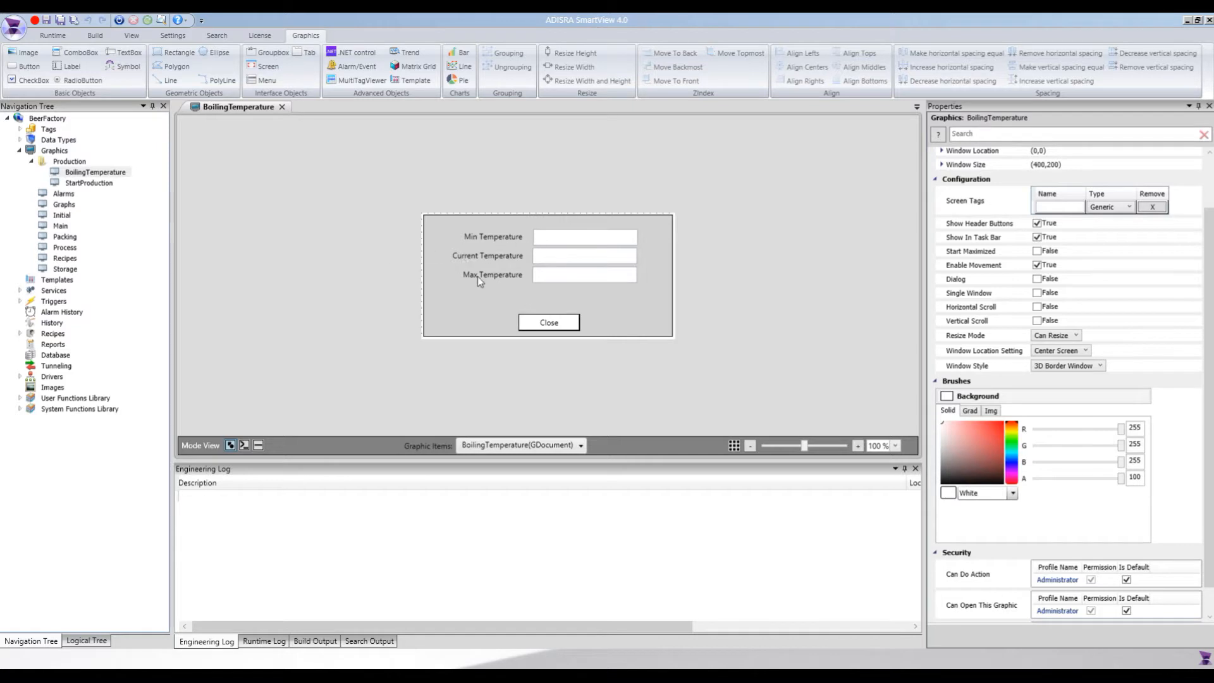
{"action": "left_click", "coordinate": [495, 261]}
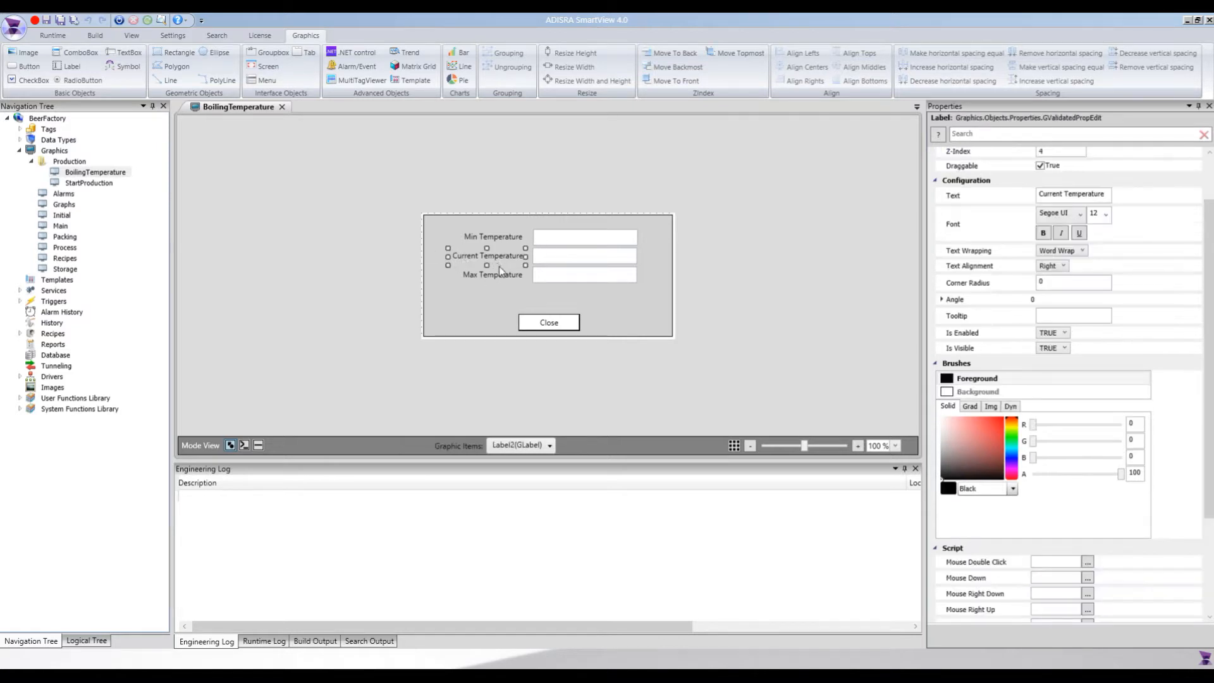
{"action": "left_click", "coordinate": [714, 248]}
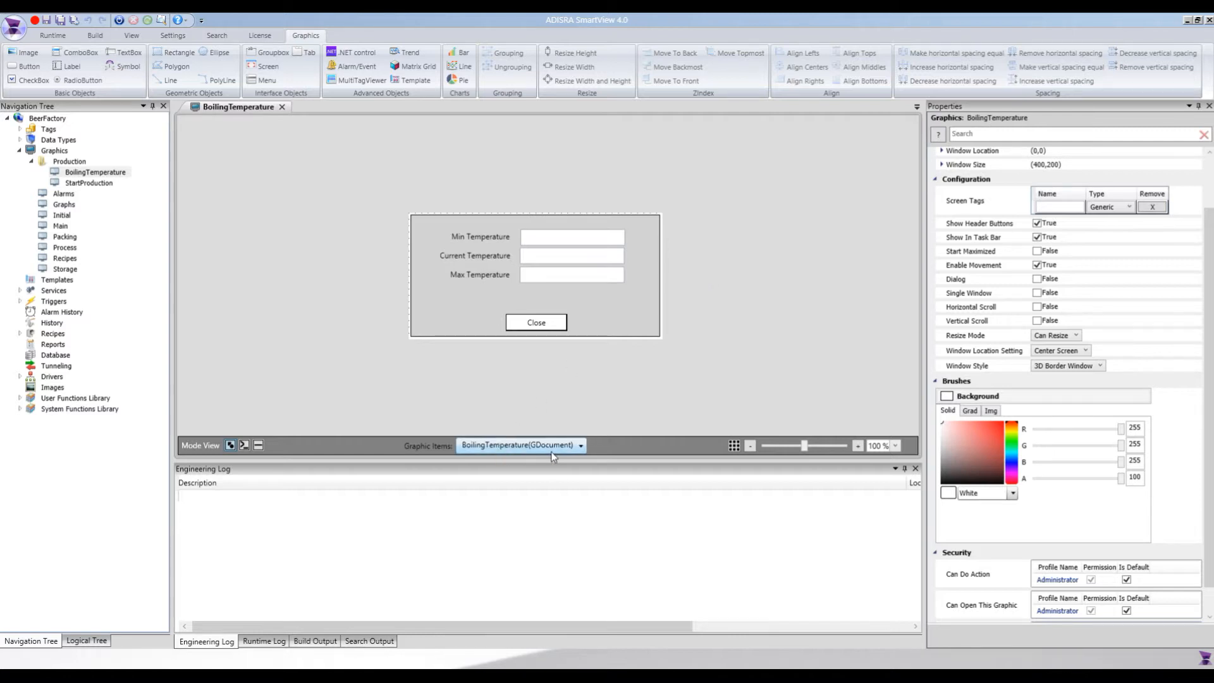
{"action": "left_click", "coordinate": [829, 277]}
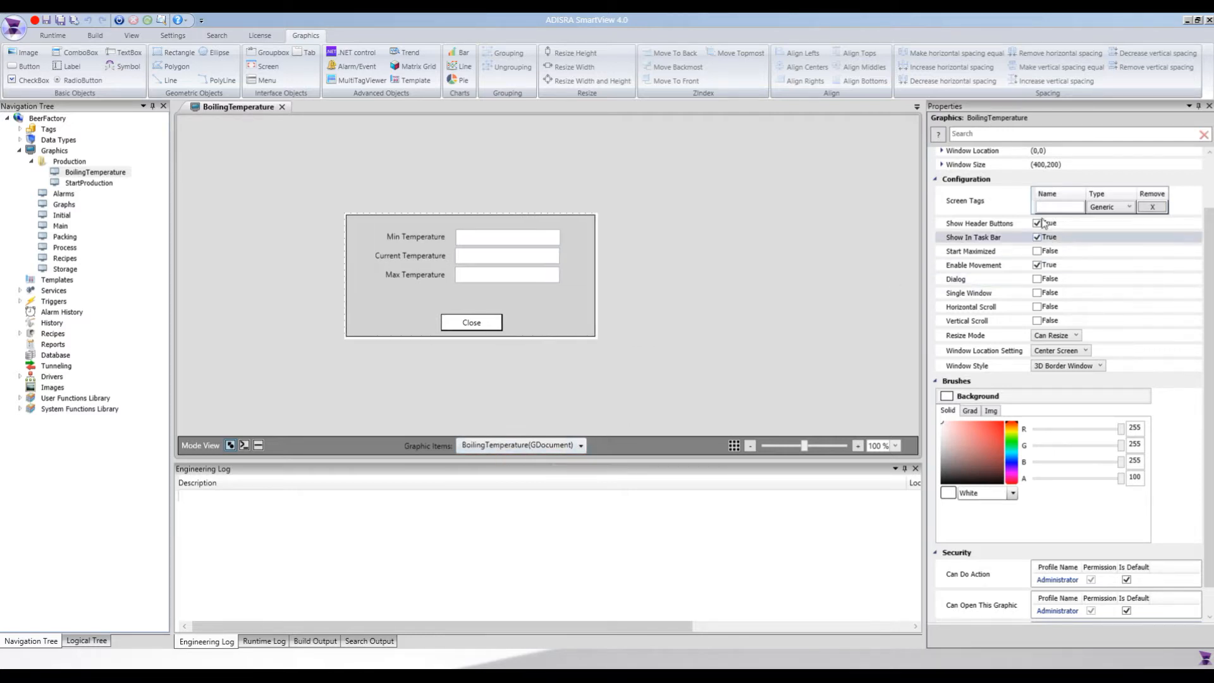
Step: Add a screen tag named boilingTemperatureMin to the BoilingTemperature graphic
{"action": "scroll", "coordinate": [1207, 175], "scroll_direction": "up", "scroll_amount": 2}
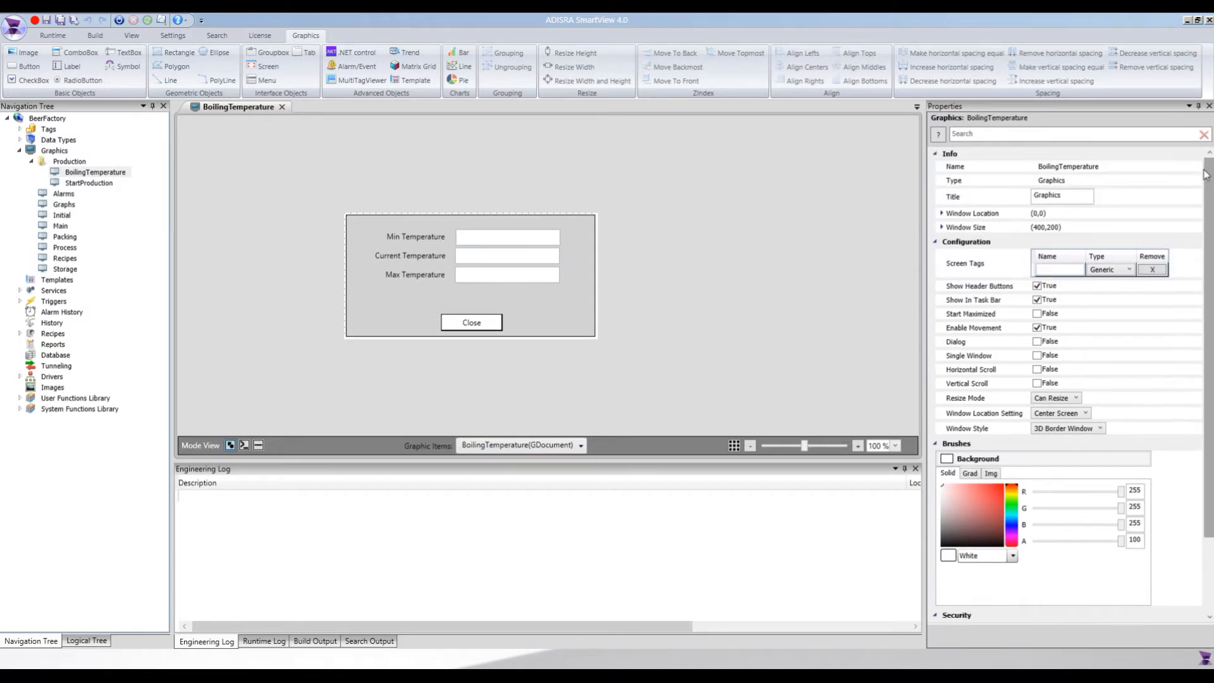
{"action": "left_click", "coordinate": [1046, 270]}
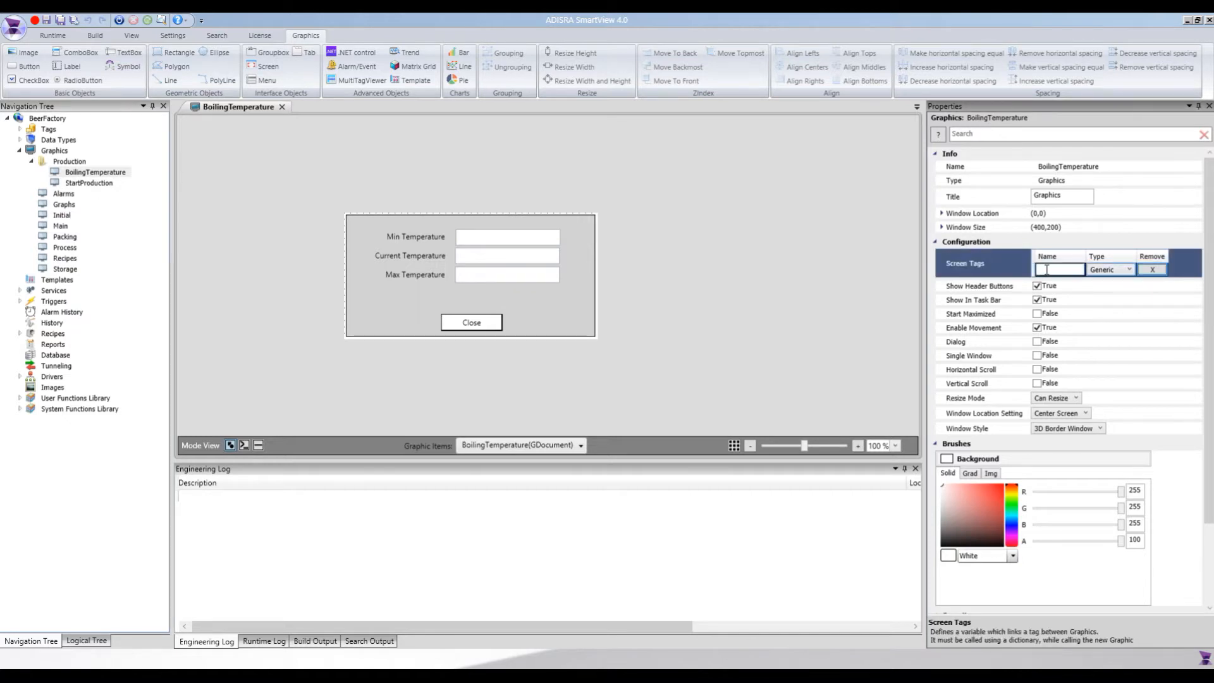
{"action": "type", "text": "boilin"}
{"action": "type", "text": "gTemperature"}
{"action": "type", "text": "Min"}
{"action": "key", "text": "Return"}
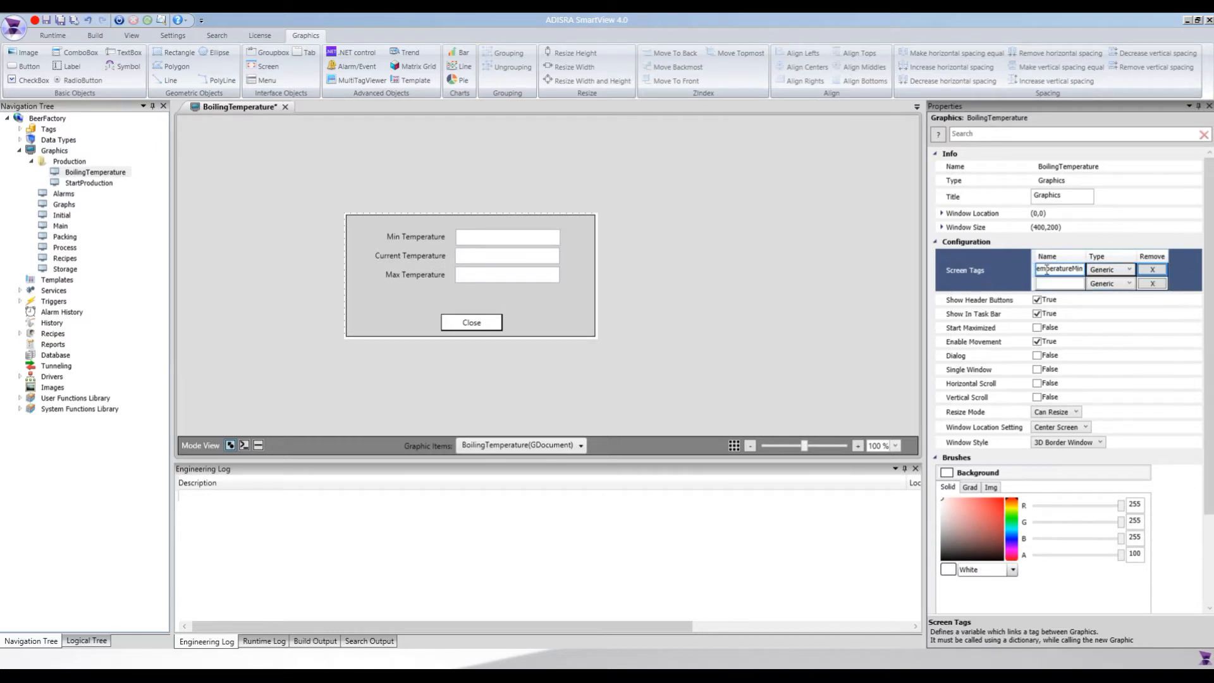
Step: Add a second screen tag named boilingTemperatureMax below the minimum temperature tag
{"action": "left_click", "coordinate": [1049, 282]}
{"action": "type", "text": "boiling"}
{"action": "type", "text": "TemperatureM"}
{"action": "type", "text": "ax"}
{"action": "key", "text": "Return"}
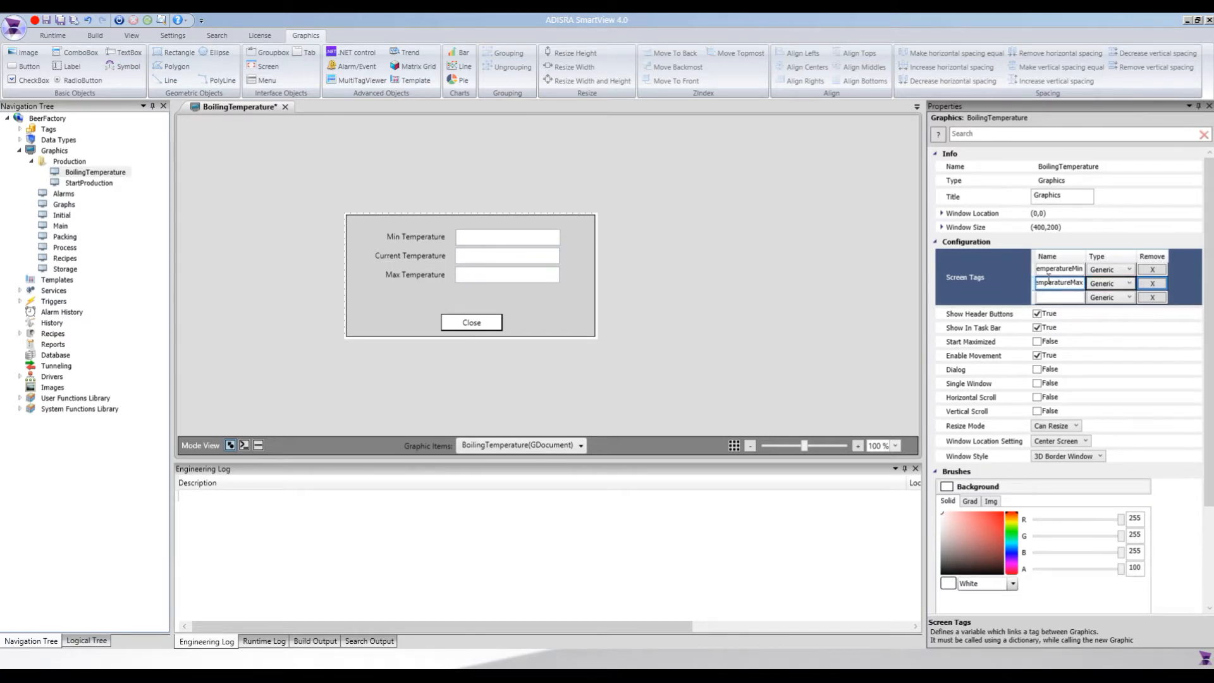
Step: Add a third screen tag named currentBoilingTemperature to the graphic
{"action": "left_click", "coordinate": [1055, 298]}
{"action": "type", "text": "curren"}
{"action": "type", "text": "tBoilingTem"}
{"action": "type", "text": "pera"}
{"action": "type", "text": "ture"}
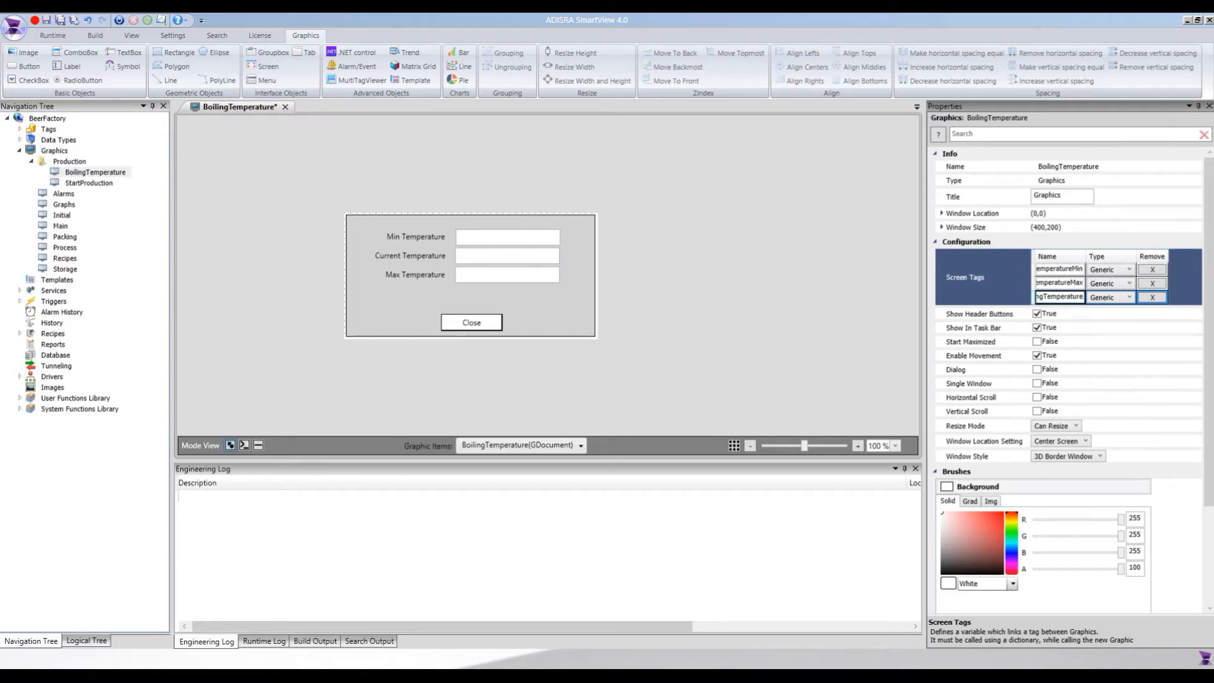
Step: Set the type of all three boiling temperature screen tags to Float
{"action": "left_click", "coordinate": [1114, 269]}
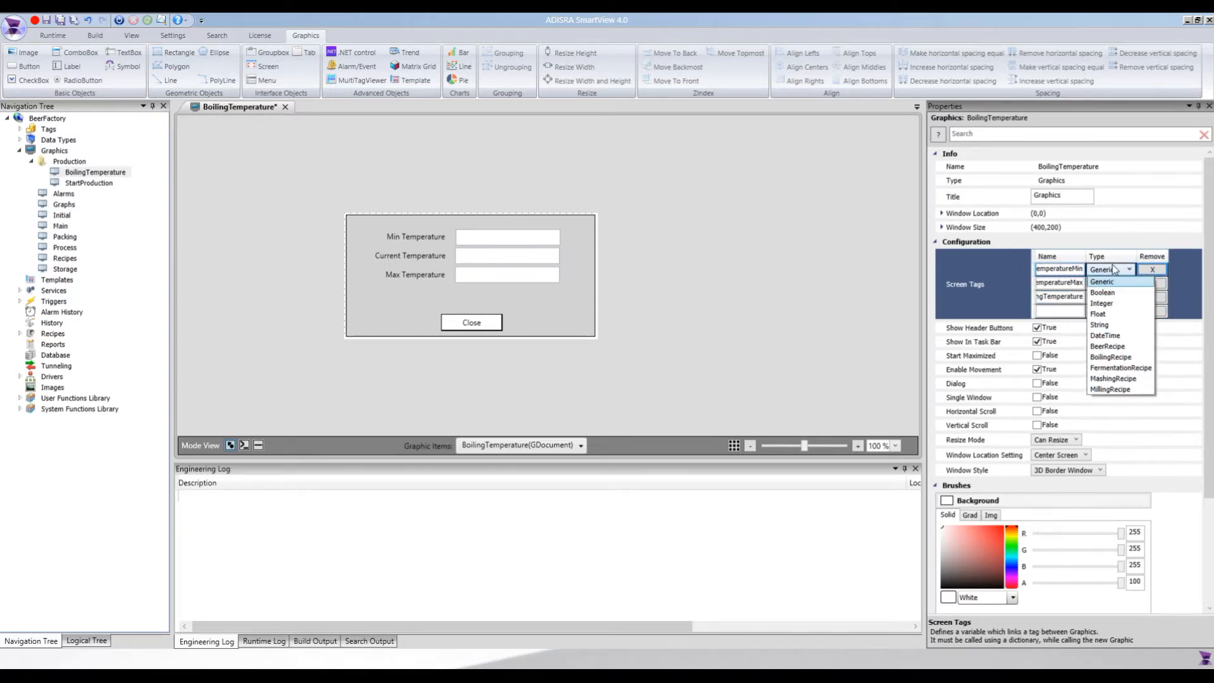
{"action": "left_click", "coordinate": [1111, 315]}
{"action": "left_click", "coordinate": [1112, 282]}
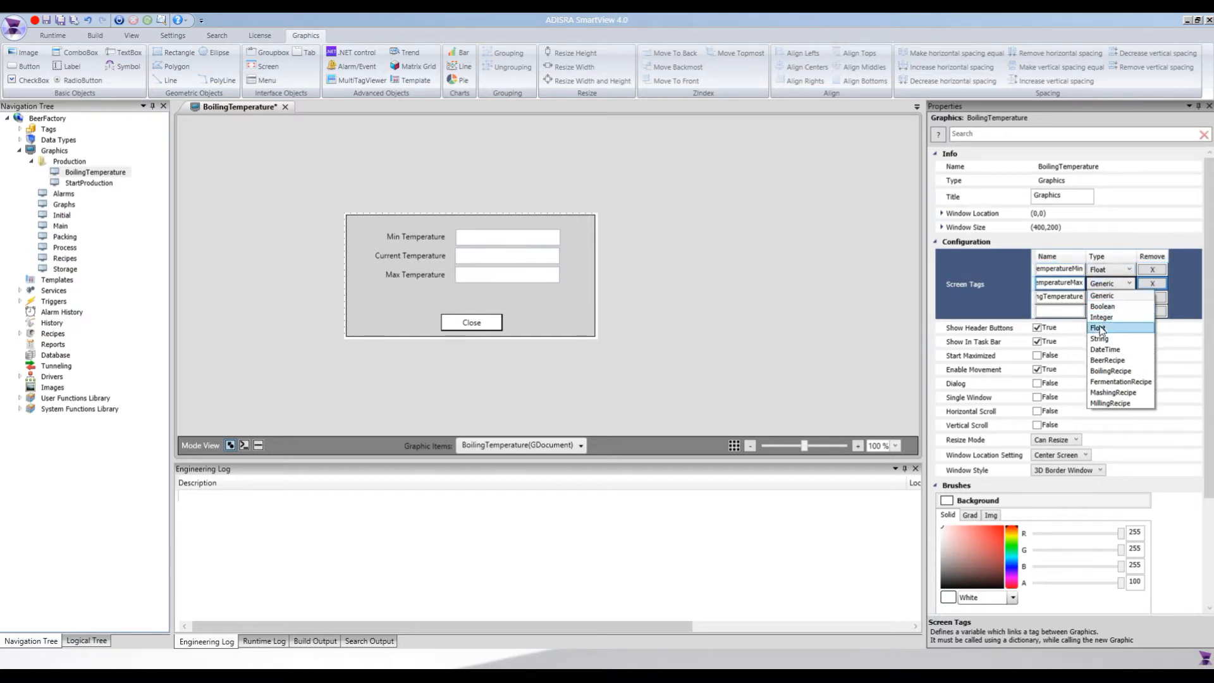
{"action": "left_click", "coordinate": [1100, 328]}
{"action": "left_click", "coordinate": [1112, 297]}
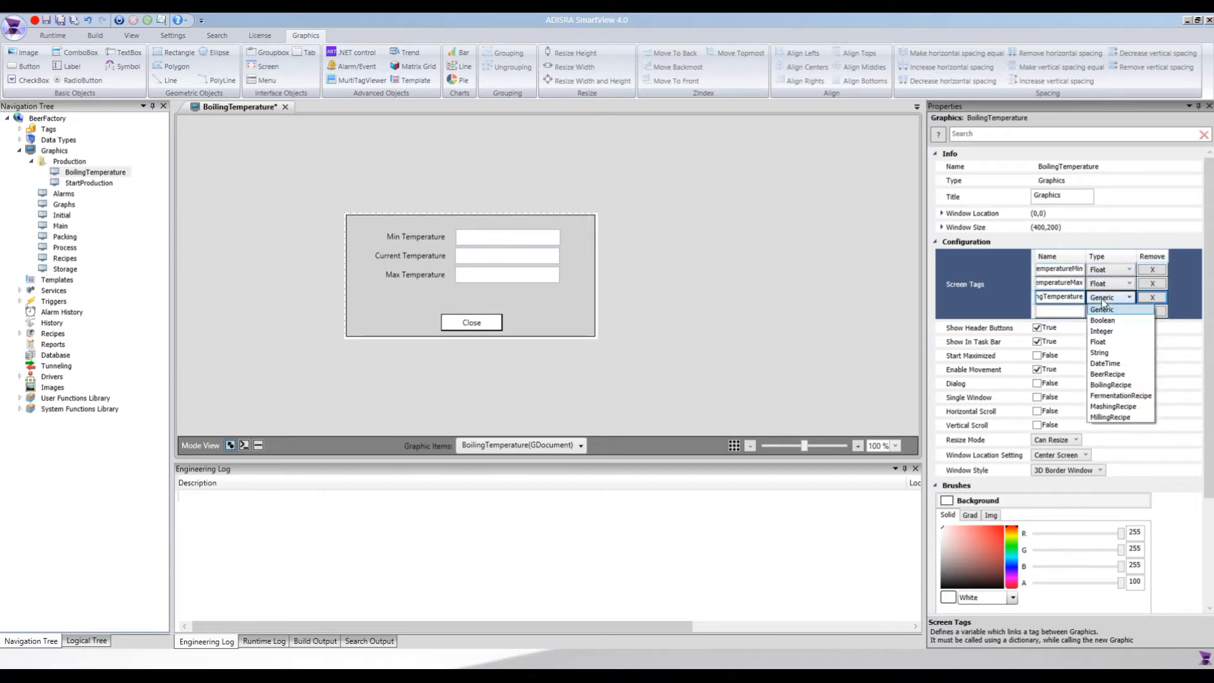
{"action": "left_click", "coordinate": [1101, 342]}
{"action": "left_click", "coordinate": [865, 295]}
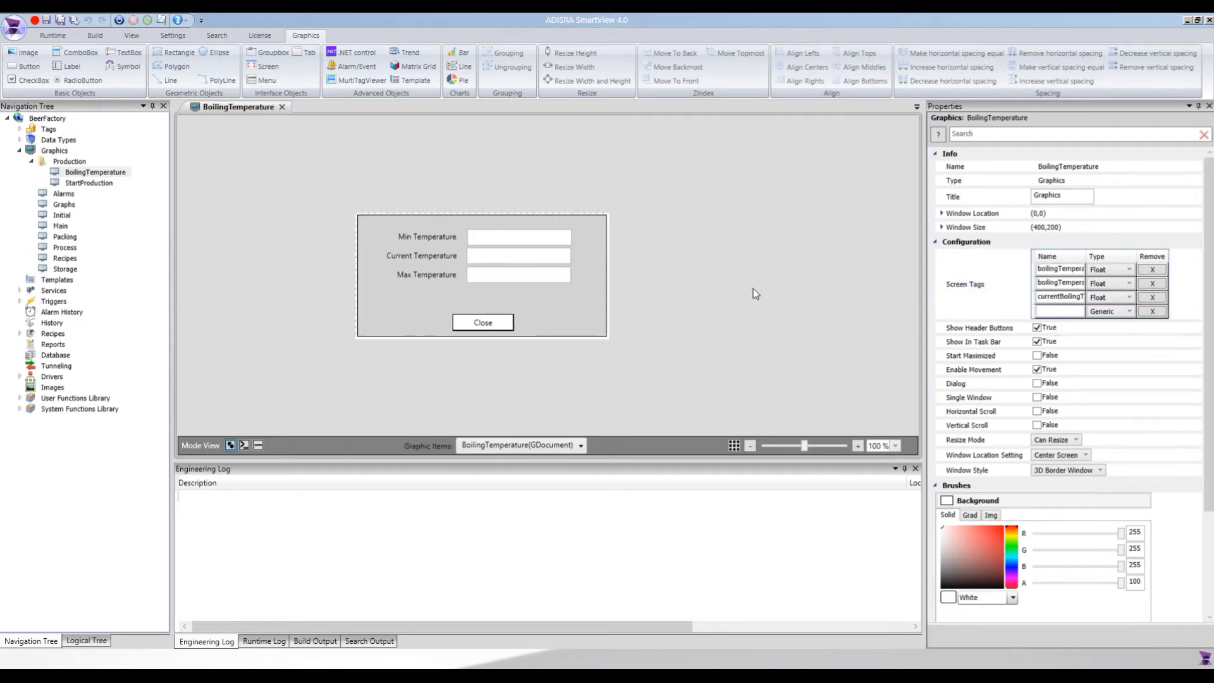
Step: Link the text of the Min Temperature text box to the screen tag #boilingTemperatureMin
{"action": "left_click", "coordinate": [541, 243]}
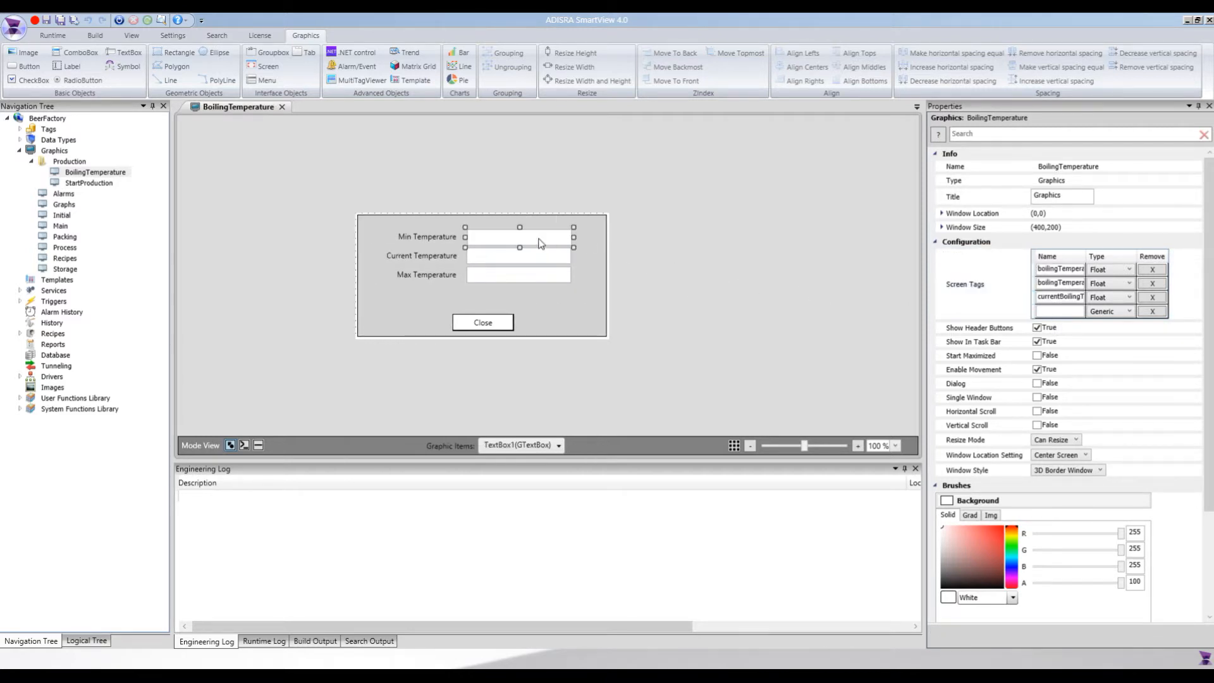
{"action": "left_click", "coordinate": [1077, 255]}
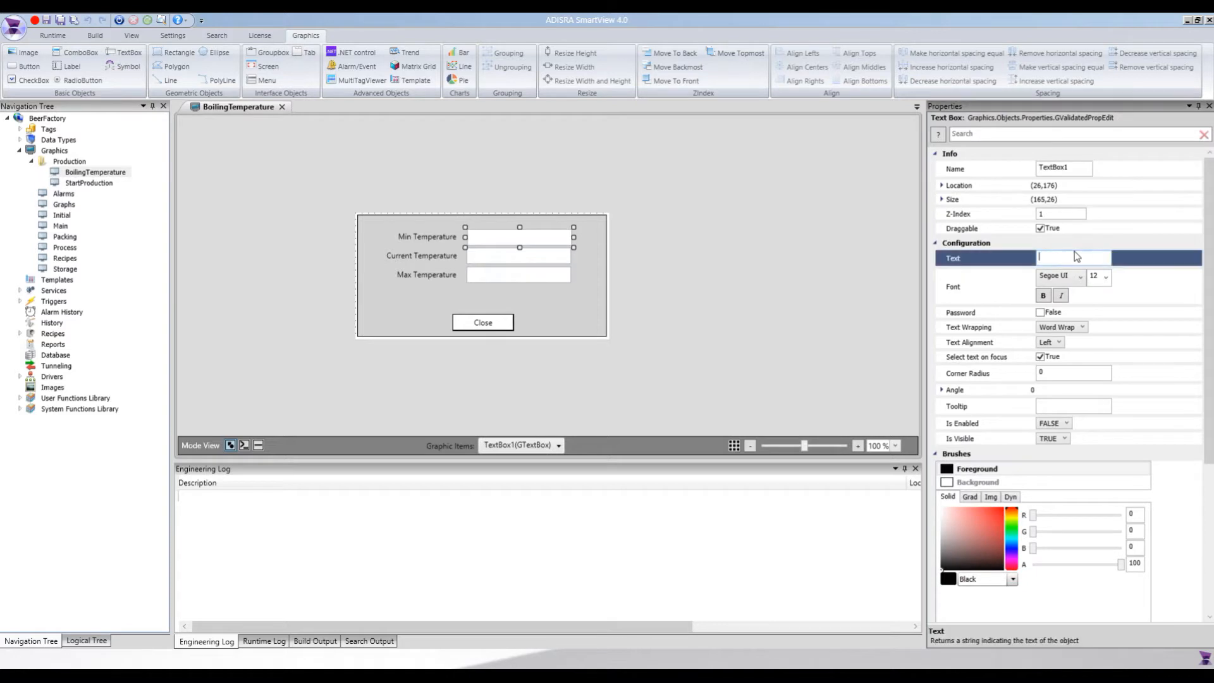
{"action": "type", "text": "#"}
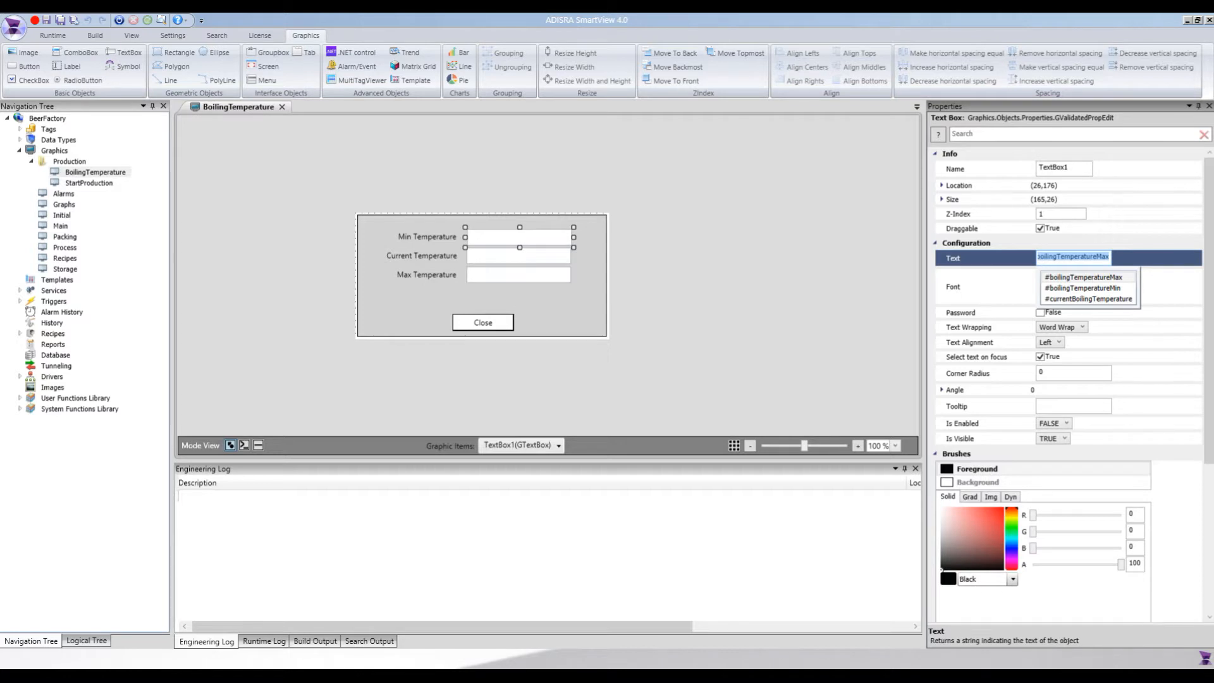
{"action": "left_click", "coordinate": [1081, 288]}
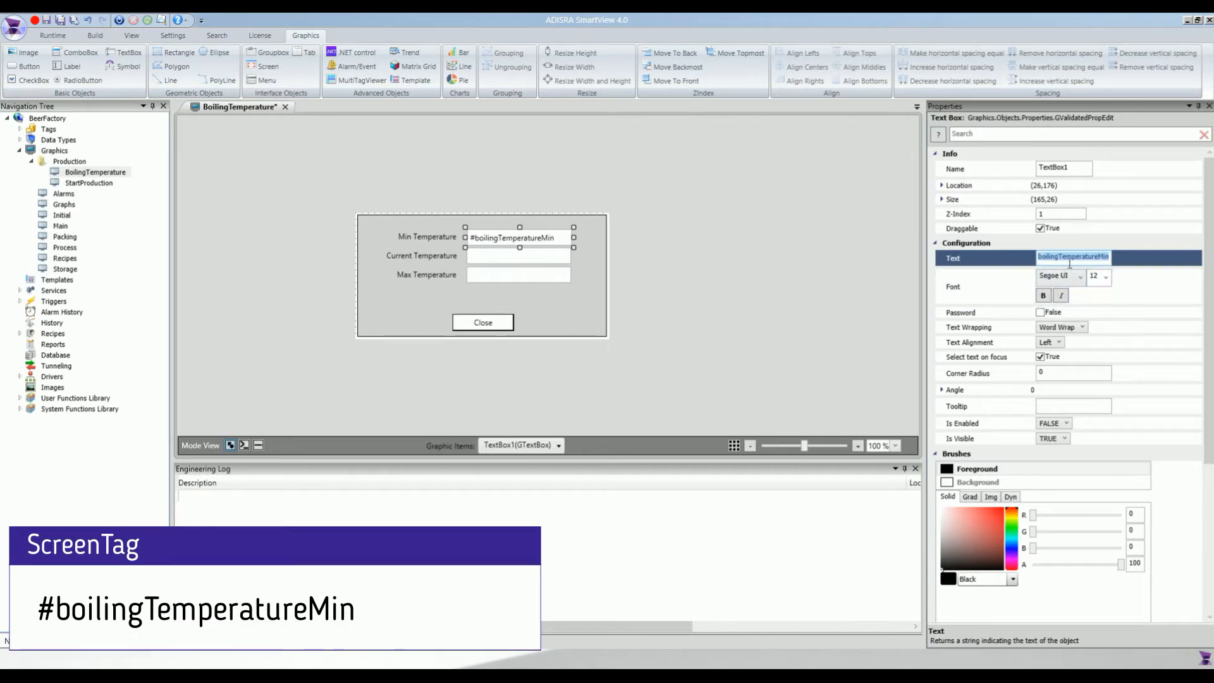
Step: Link the text of the Current Temperature text box to the screen tag #currentBoilingTemperature
{"action": "left_click", "coordinate": [530, 261]}
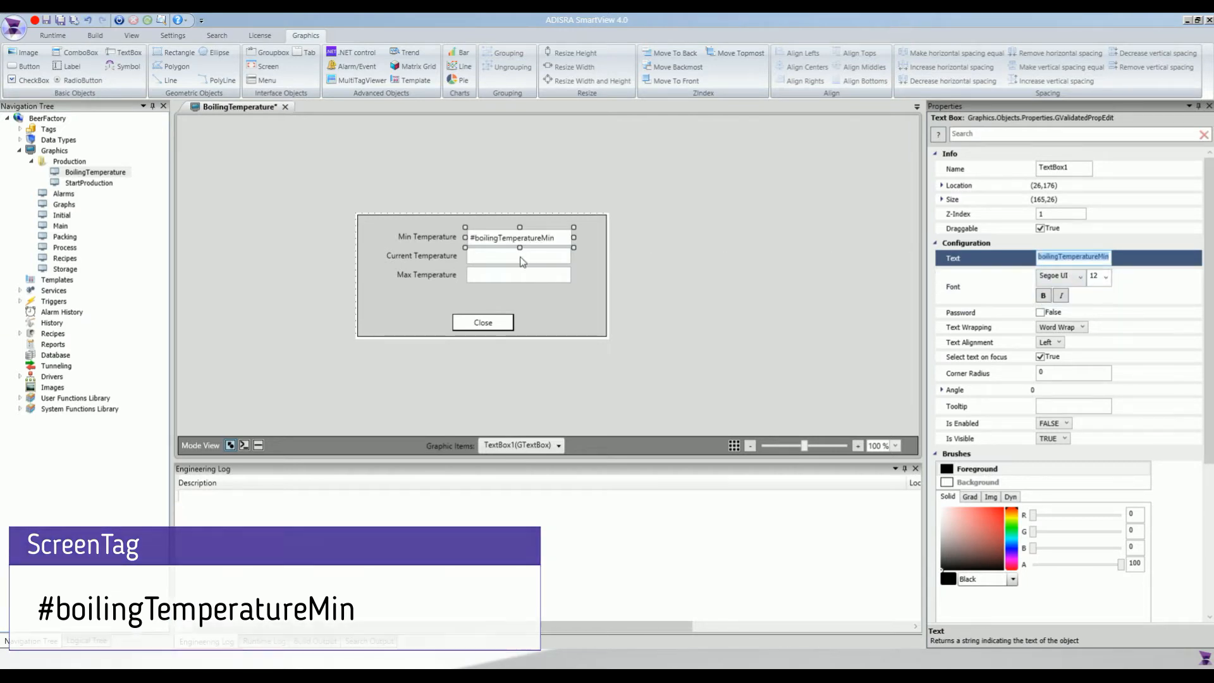
{"action": "left_click", "coordinate": [1050, 258]}
{"action": "type", "text": "#boilingTemperatureMax"}
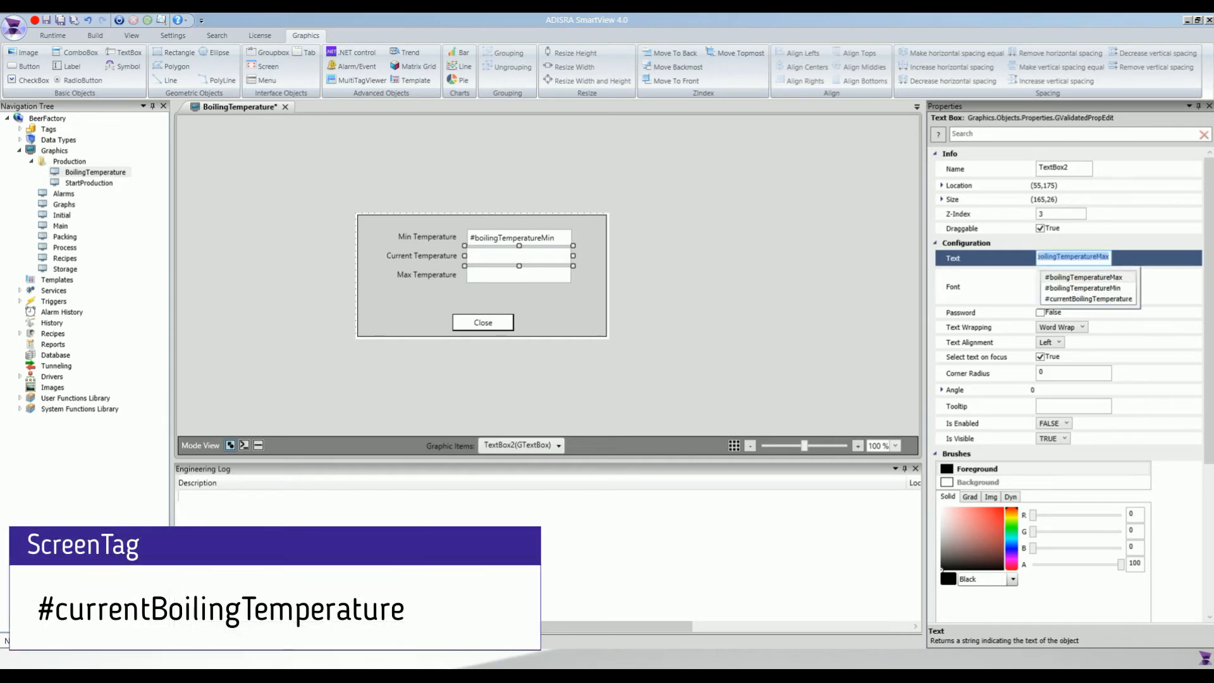
{"action": "left_click", "coordinate": [1070, 299]}
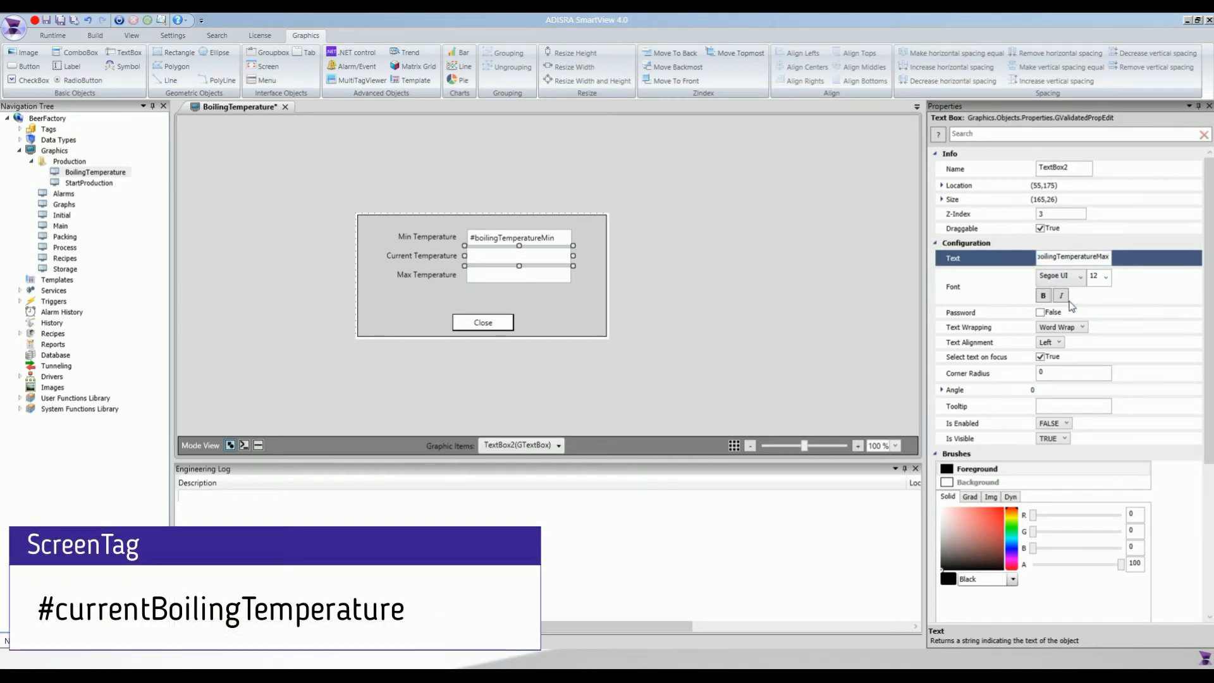
Step: Link the text of the Max Temperature text box to the screen tag #boilingTemperatureMax
{"action": "left_click", "coordinate": [554, 278]}
{"action": "left_click", "coordinate": [1058, 258]}
{"action": "left_click", "coordinate": [1058, 258]}
{"action": "type", "text": "#"}
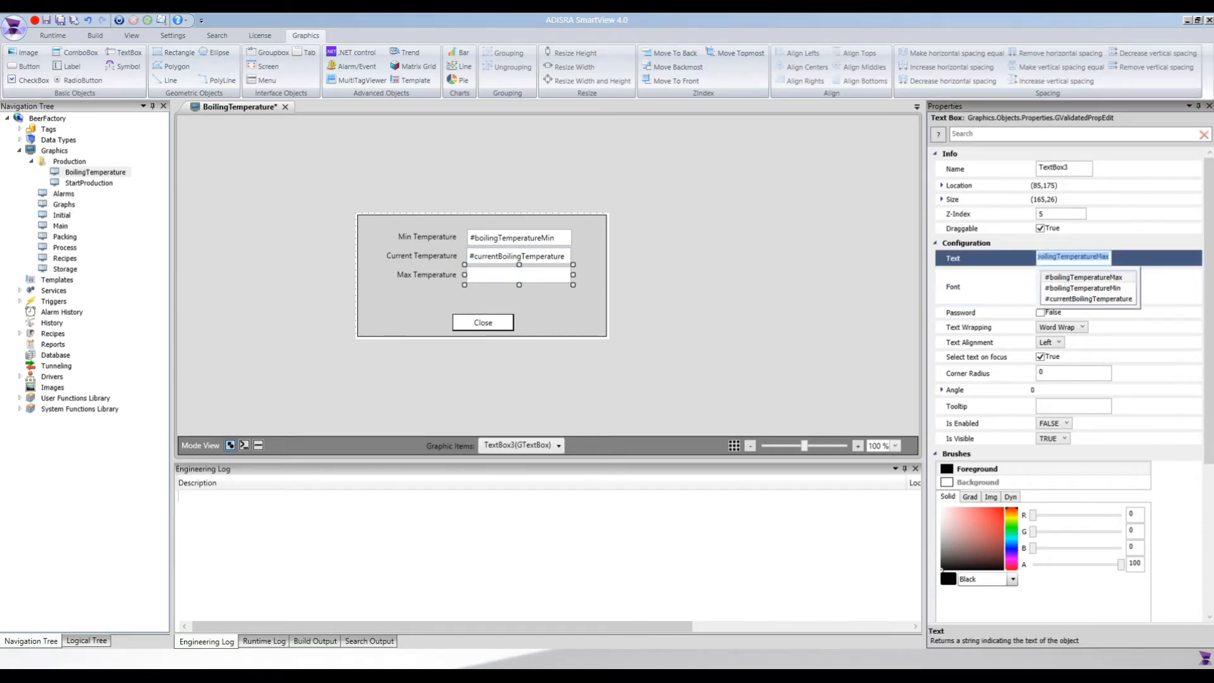
{"action": "left_click", "coordinate": [1070, 277]}
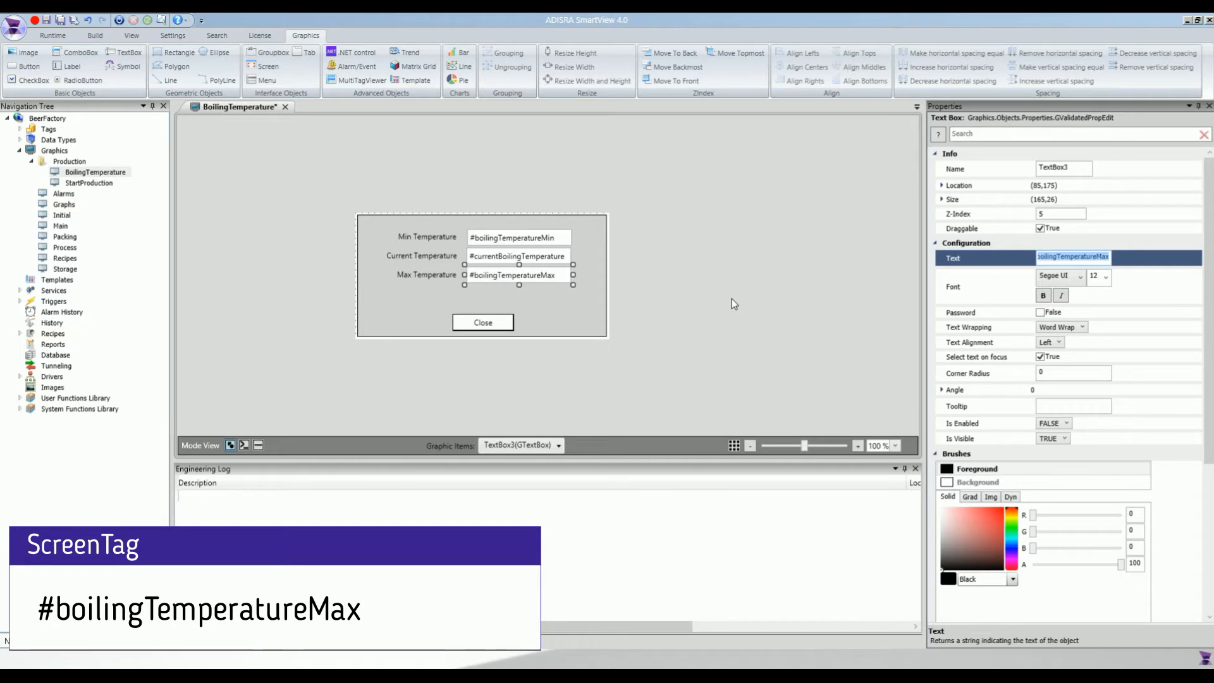
{"action": "left_click", "coordinate": [683, 303]}
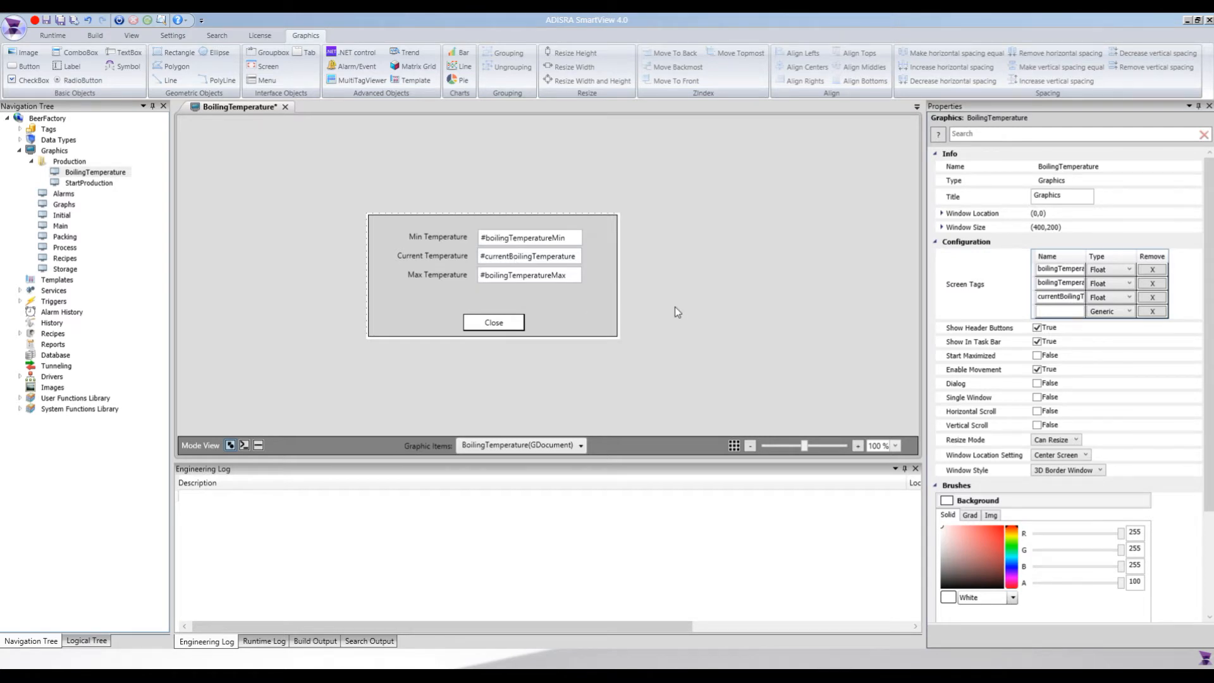
Step: Begin the background rectangle's dynamic fill color expression with the condition (#currentBoilingTemperature < #boilingTemperatureMin)
{"action": "left_click", "coordinate": [595, 305]}
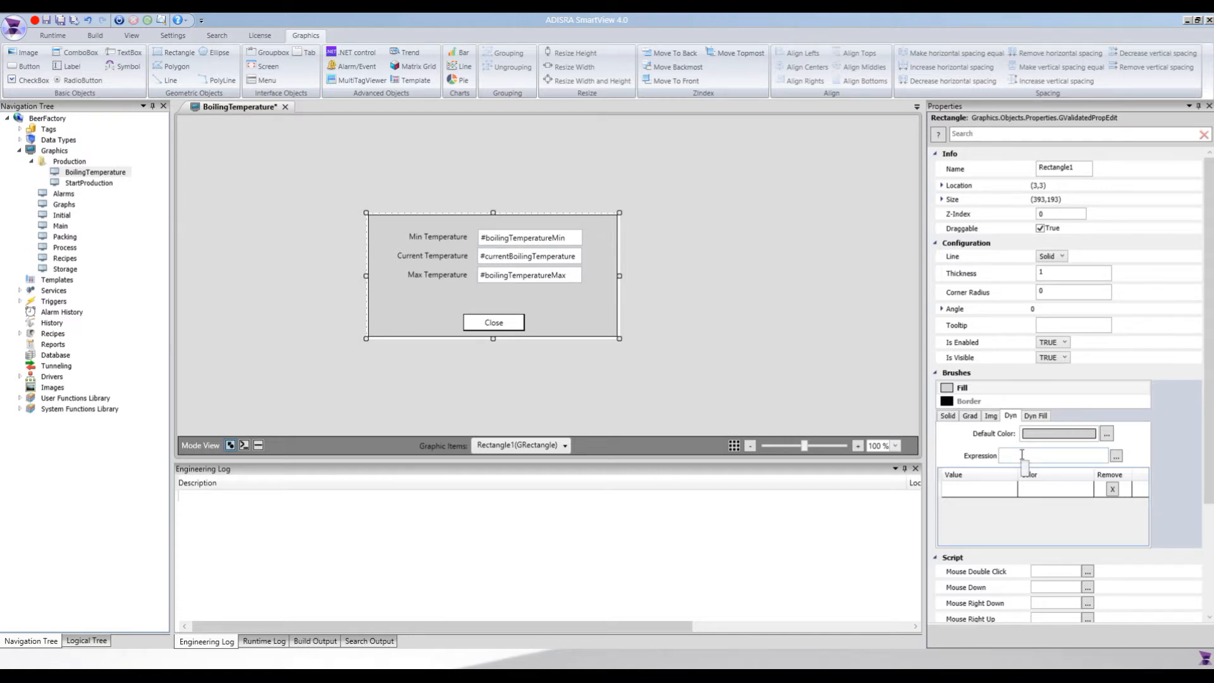
{"action": "left_click", "coordinate": [1117, 457]}
{"action": "left_click_drag", "start_coordinate": [597, 218], "coordinate": [771, 186]}
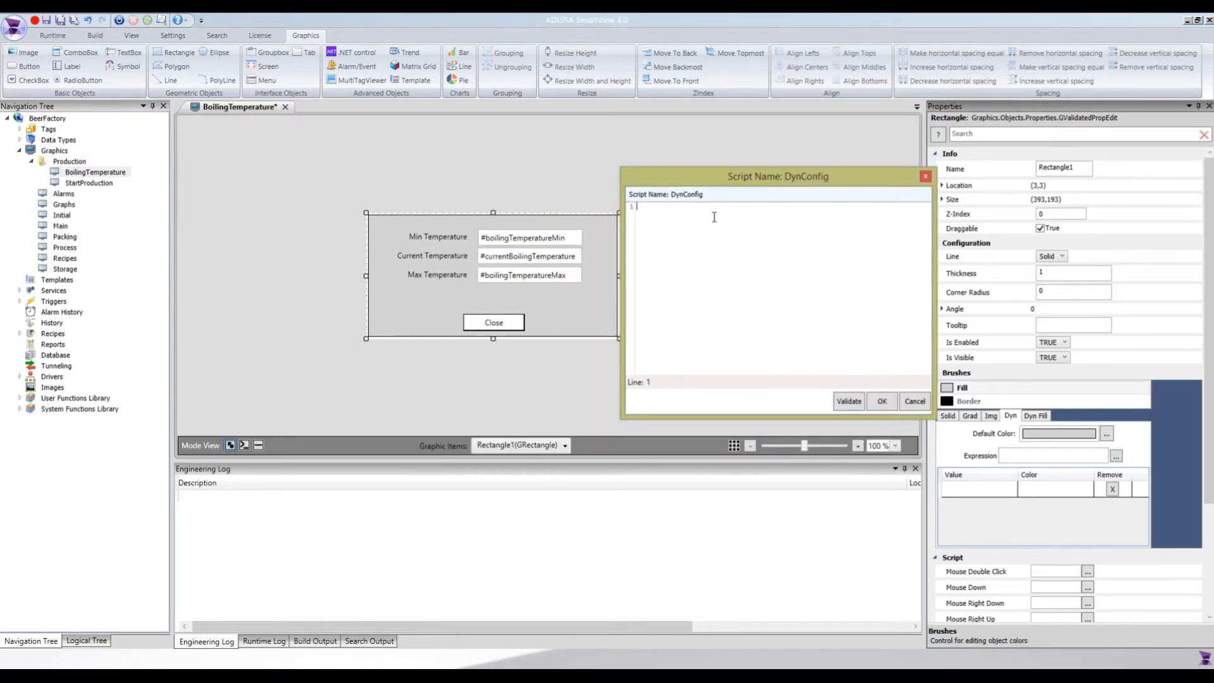
{"action": "type", "text": "(#"}
{"action": "key", "text": "Down"}
{"action": "key", "text": "Down"}
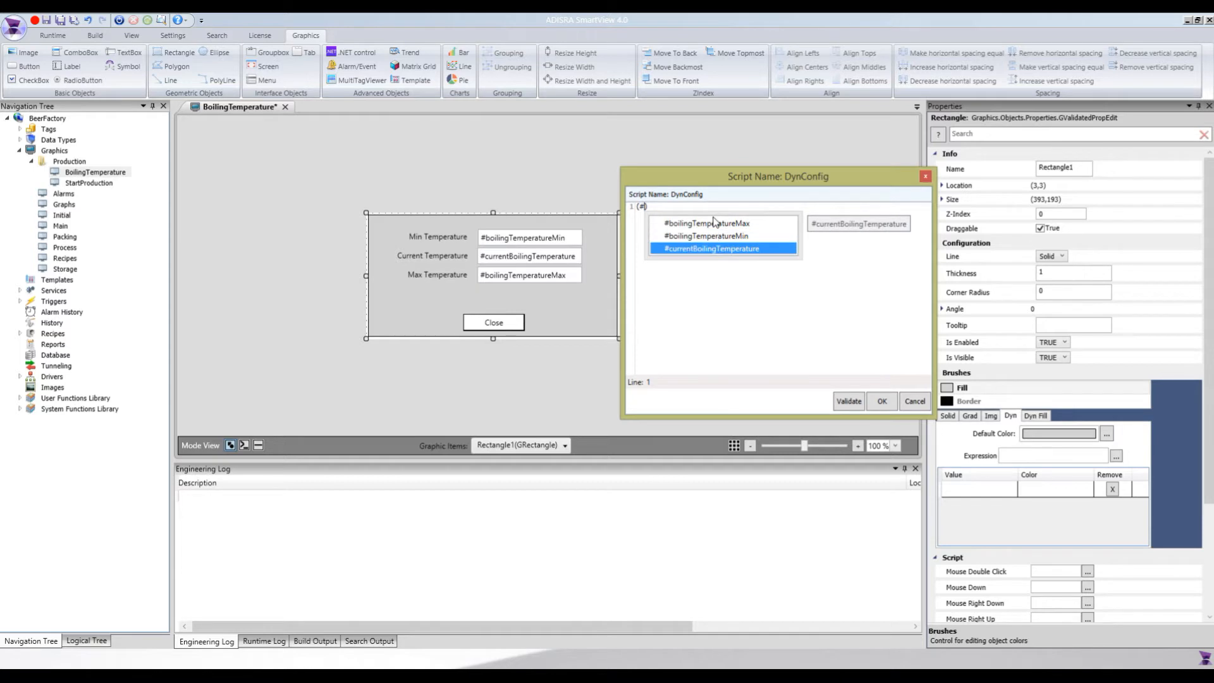
{"action": "key", "text": "Return"}
{"action": "type", "text": "<"}
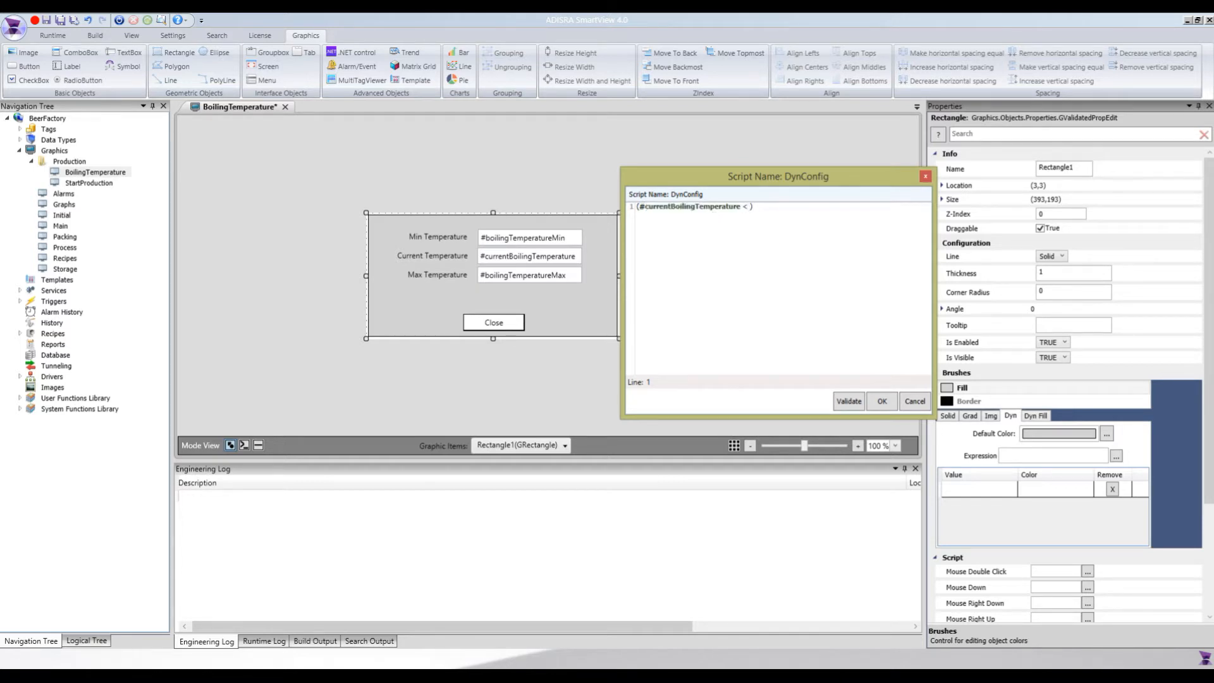
{"action": "type", "text": " #"}
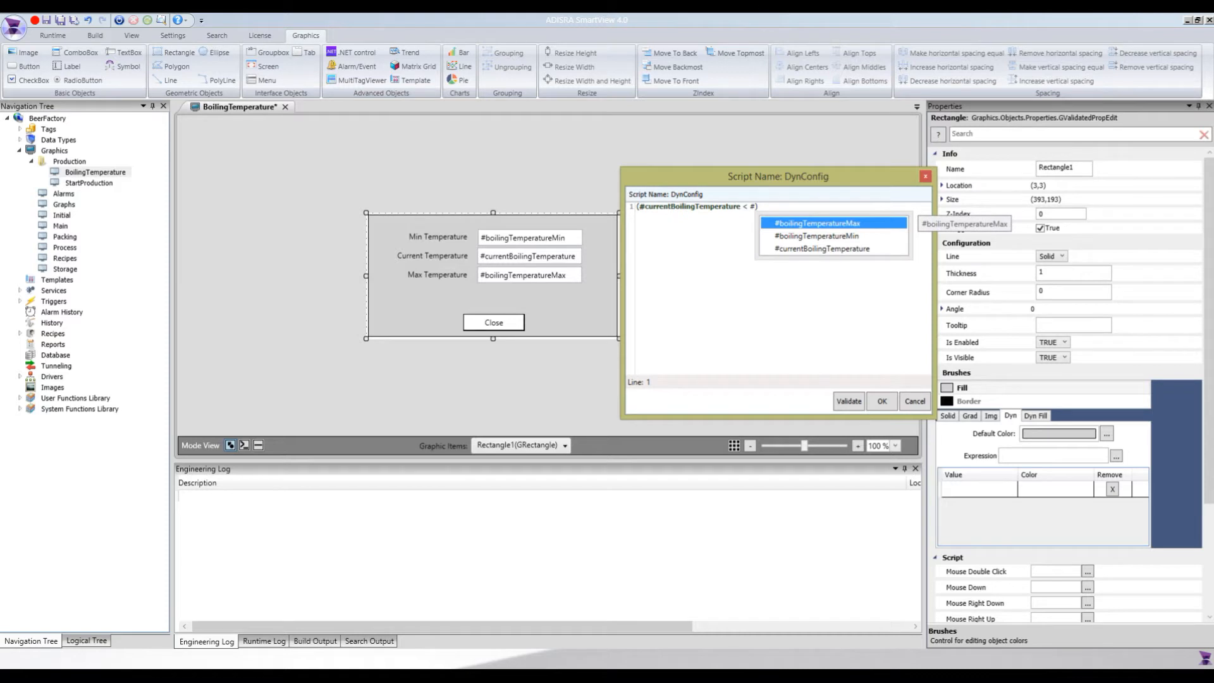
{"action": "key", "text": "Down"}
{"action": "key", "text": "Return"}
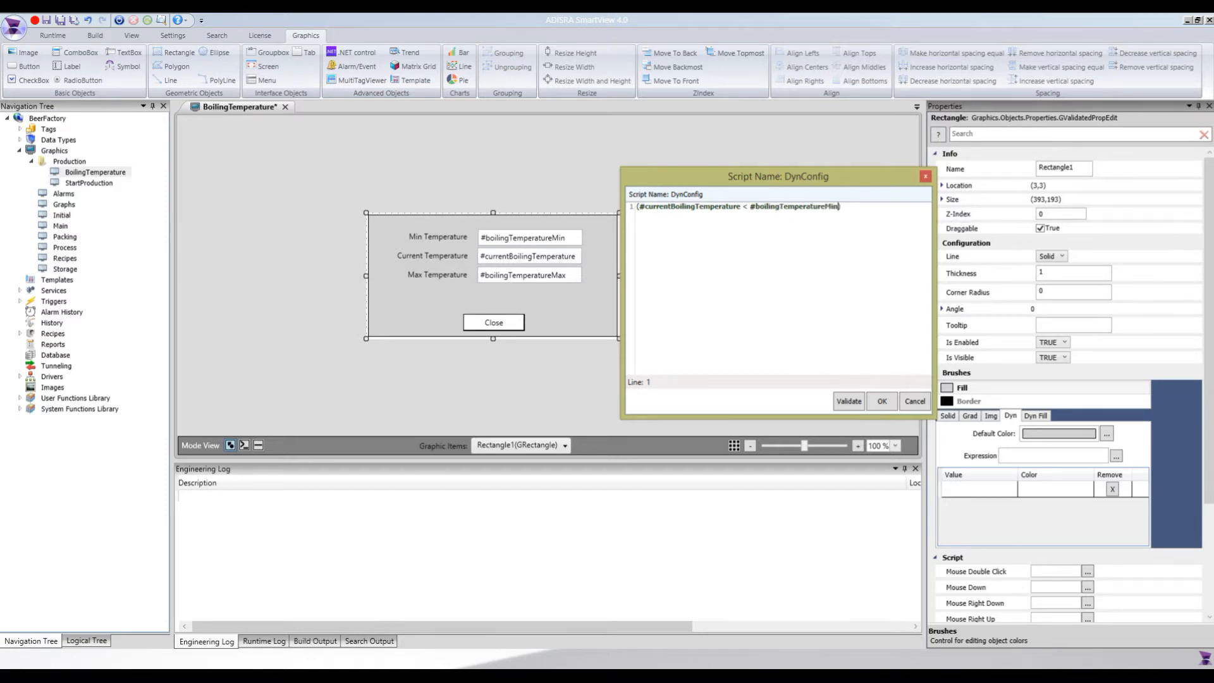
Step: Complete the expression to return 0 when that condition holds, 2 when the current temperature exceeds the maximum tag, otherwise 1, and accept the script
{"action": "type", "text": "? 0 :"}
{"action": "type", "text": "#cuurrentBoilingTemperature"}
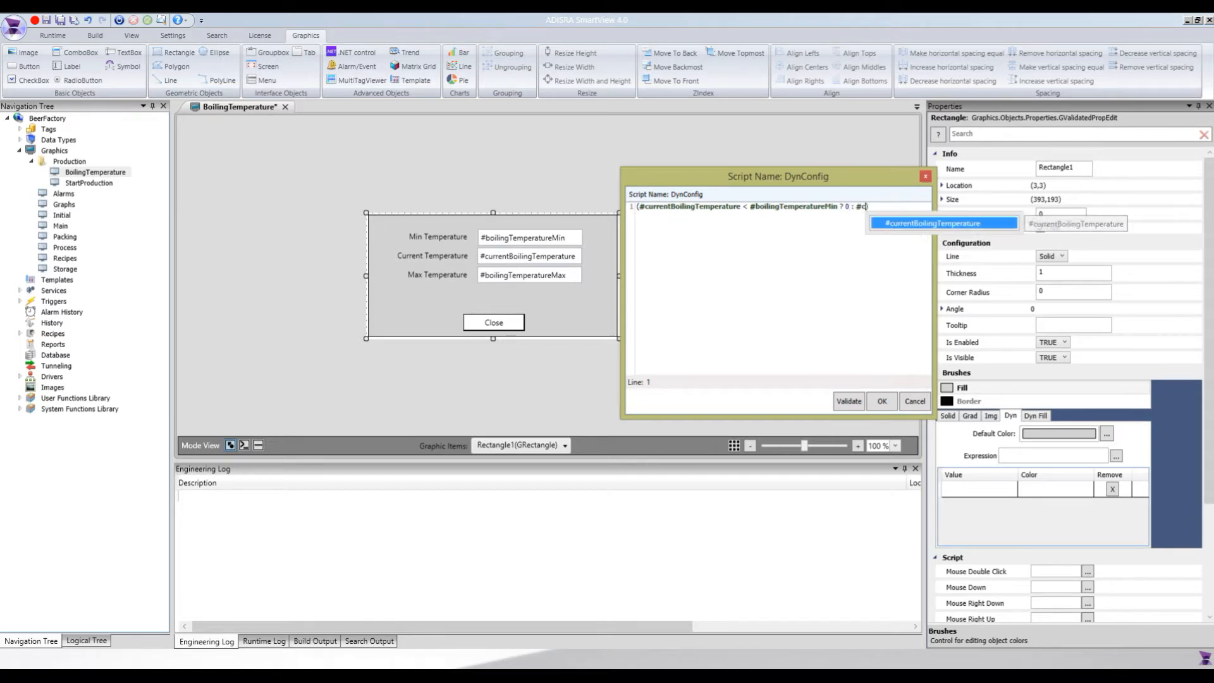
{"action": "key", "text": "Return"}
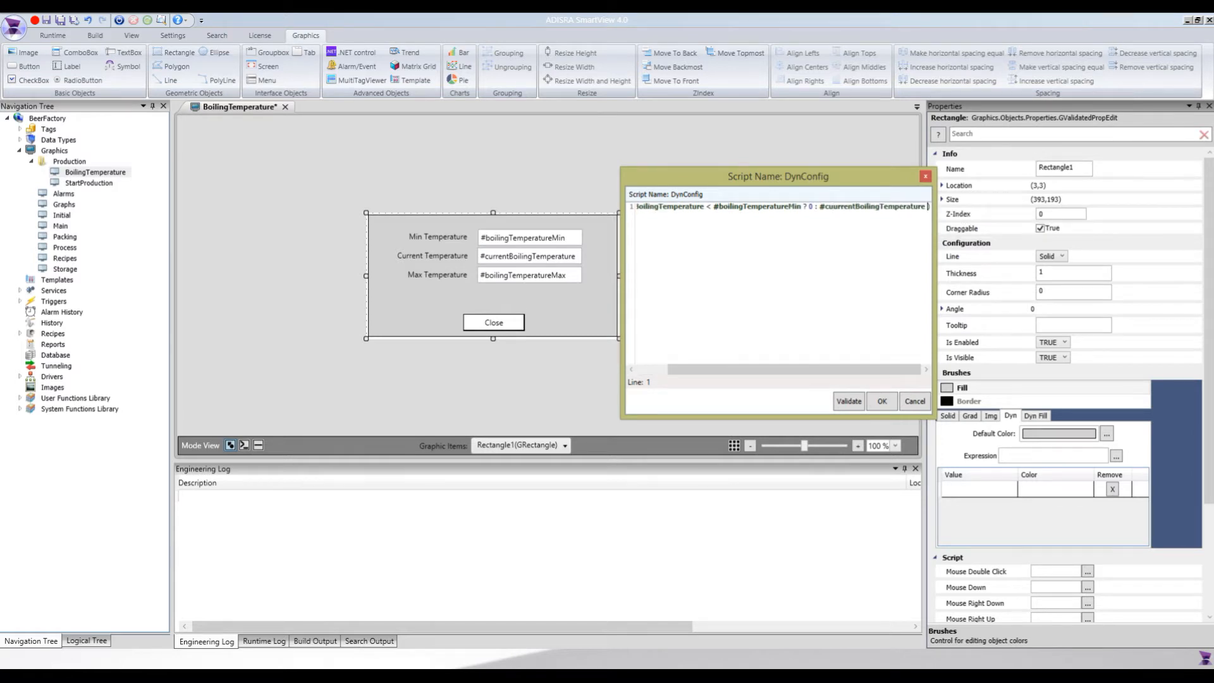
{"action": "type", "text": "> #boiil"}
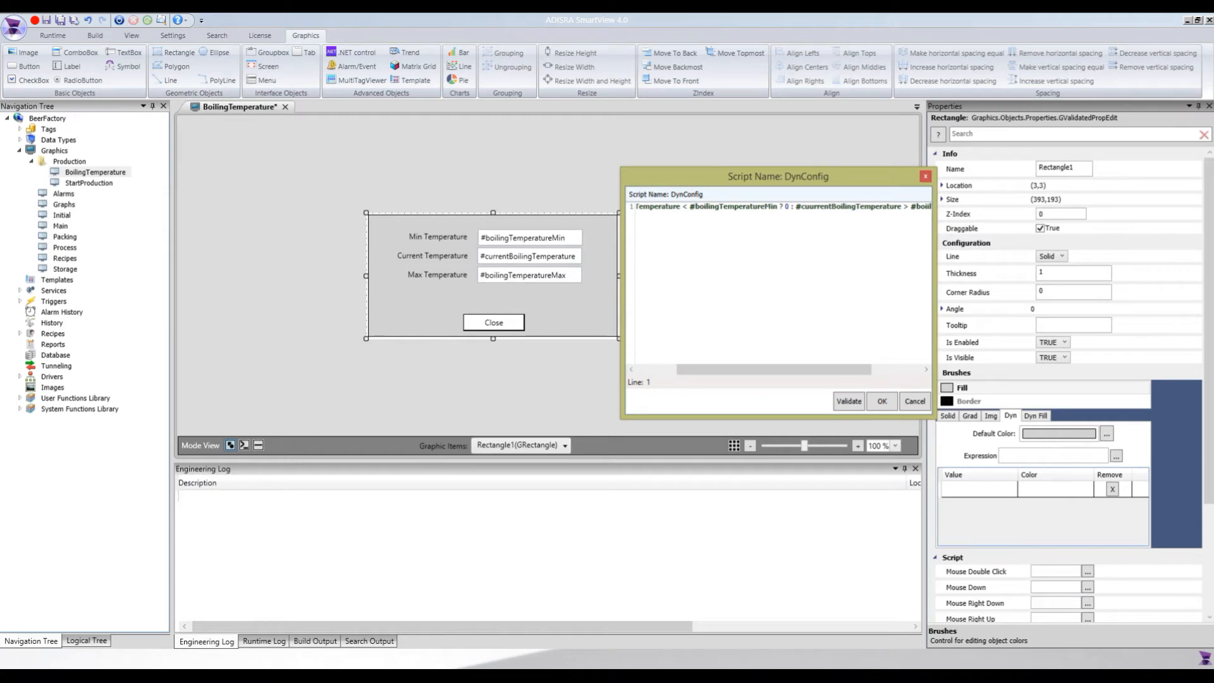
{"action": "type", "text": "ingTemperatureMax ? 2 : 1"}
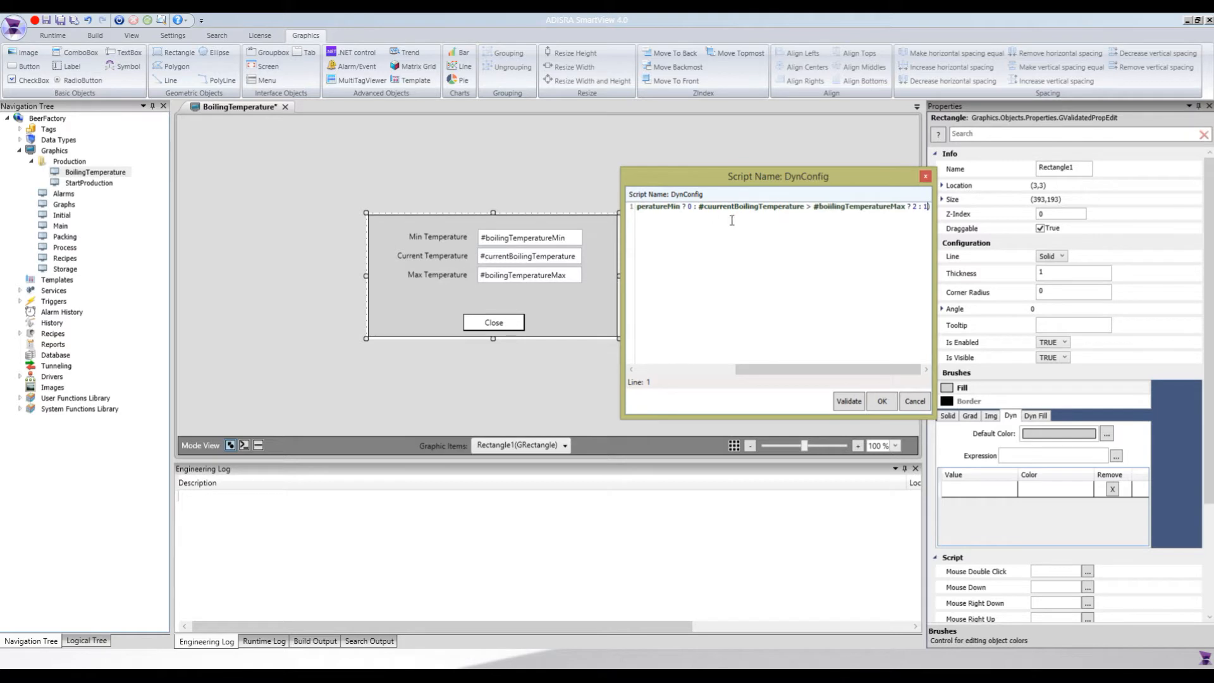
{"action": "left_click", "coordinate": [879, 401]}
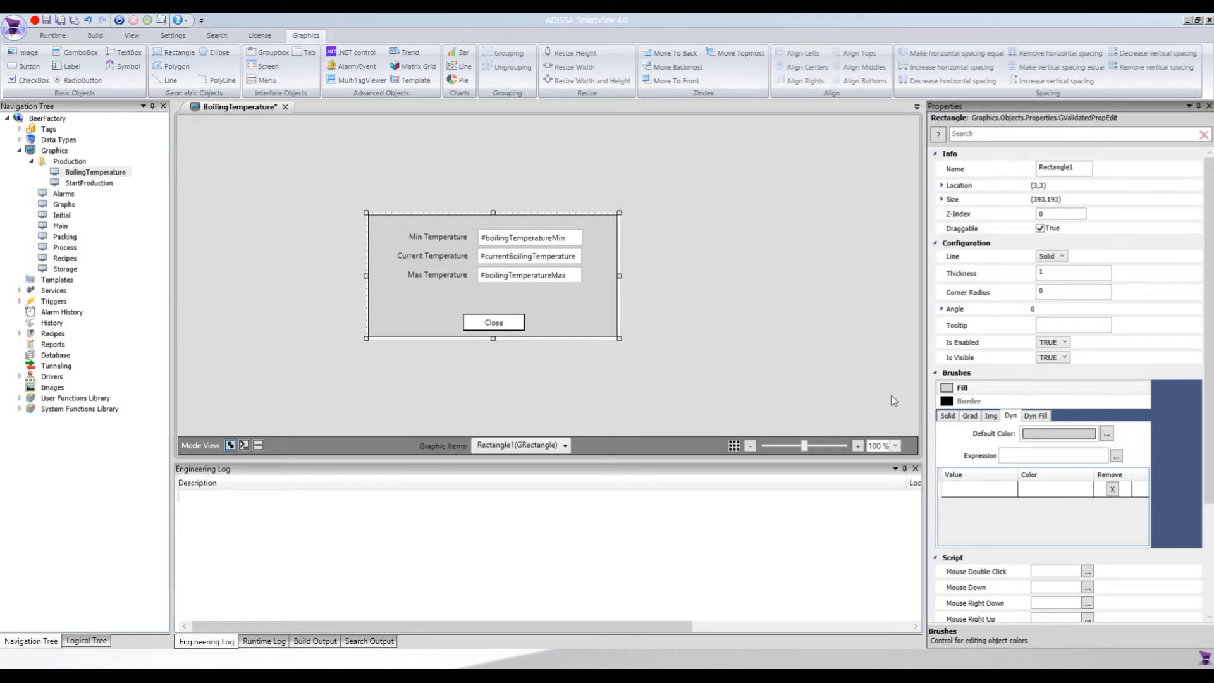
Step: Add the value 0 to the rectangle's dynamic fill table and assign it a light blue color, RGB 178, 223, 255
{"action": "left_click", "coordinate": [968, 491]}
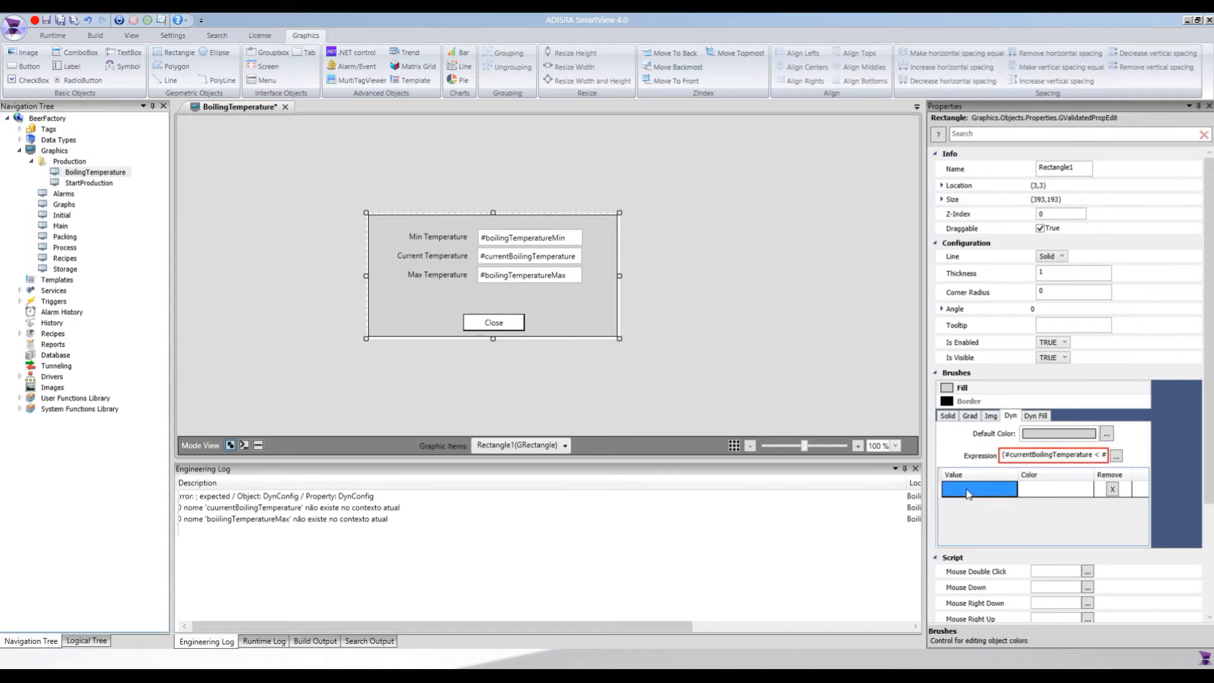
{"action": "left_click", "coordinate": [968, 491]}
{"action": "type", "text": "0"}
{"action": "left_click", "coordinate": [1036, 493]}
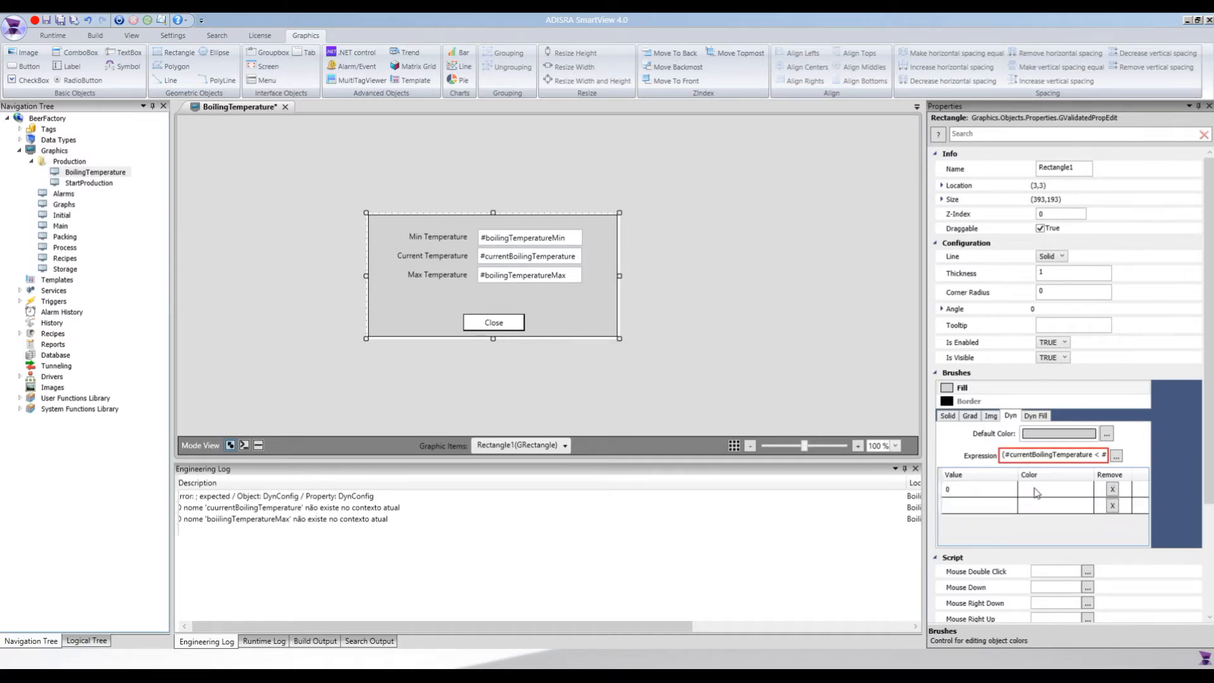
{"action": "left_click", "coordinate": [1039, 493]}
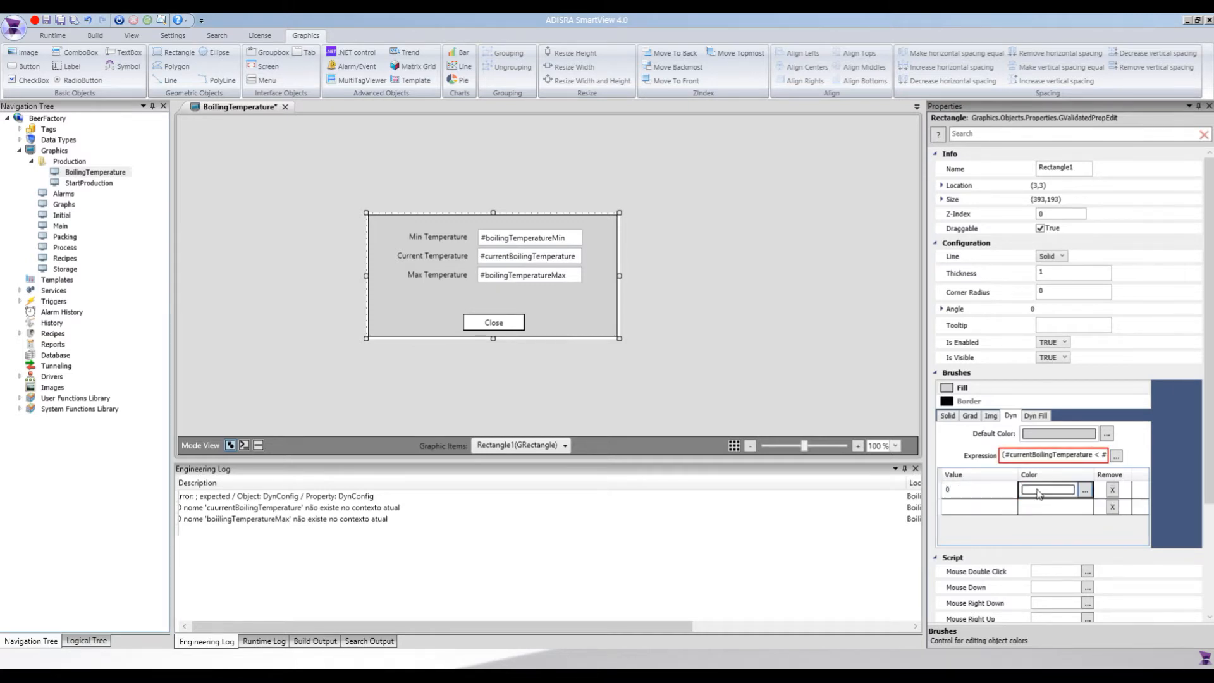
{"action": "left_click", "coordinate": [1085, 491]}
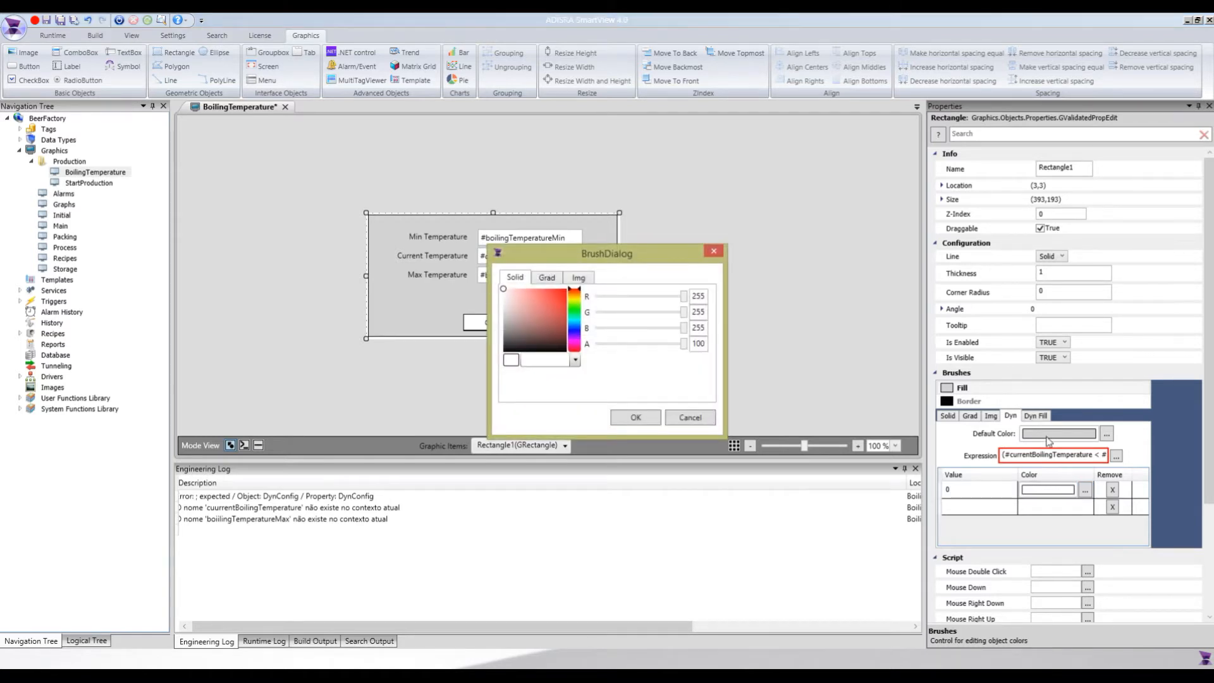
{"action": "left_click", "coordinate": [576, 325]}
{"action": "left_click_drag", "start_coordinate": [529, 298], "coordinate": [524, 288]}
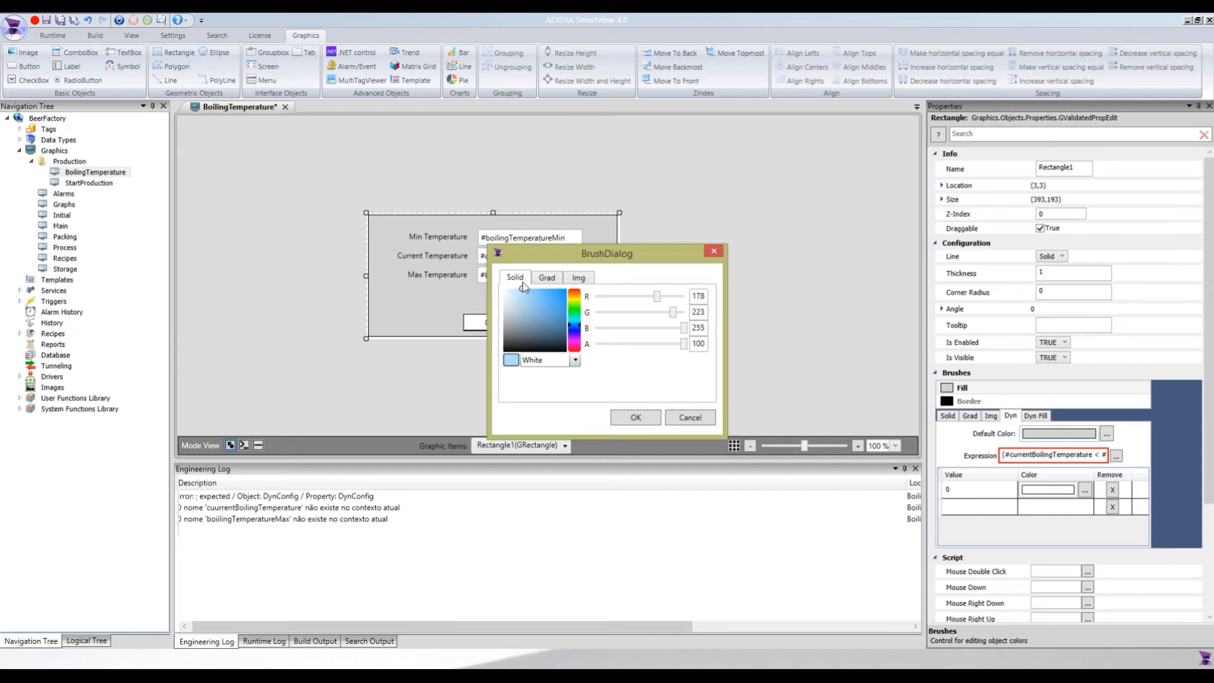
{"action": "left_click", "coordinate": [634, 419]}
Step: Add the value 1 to the rectangle's dynamic fill table and assign it a light green color
{"action": "left_click", "coordinate": [970, 504]}
{"action": "type", "text": "1"}
{"action": "left_click", "coordinate": [1044, 507]}
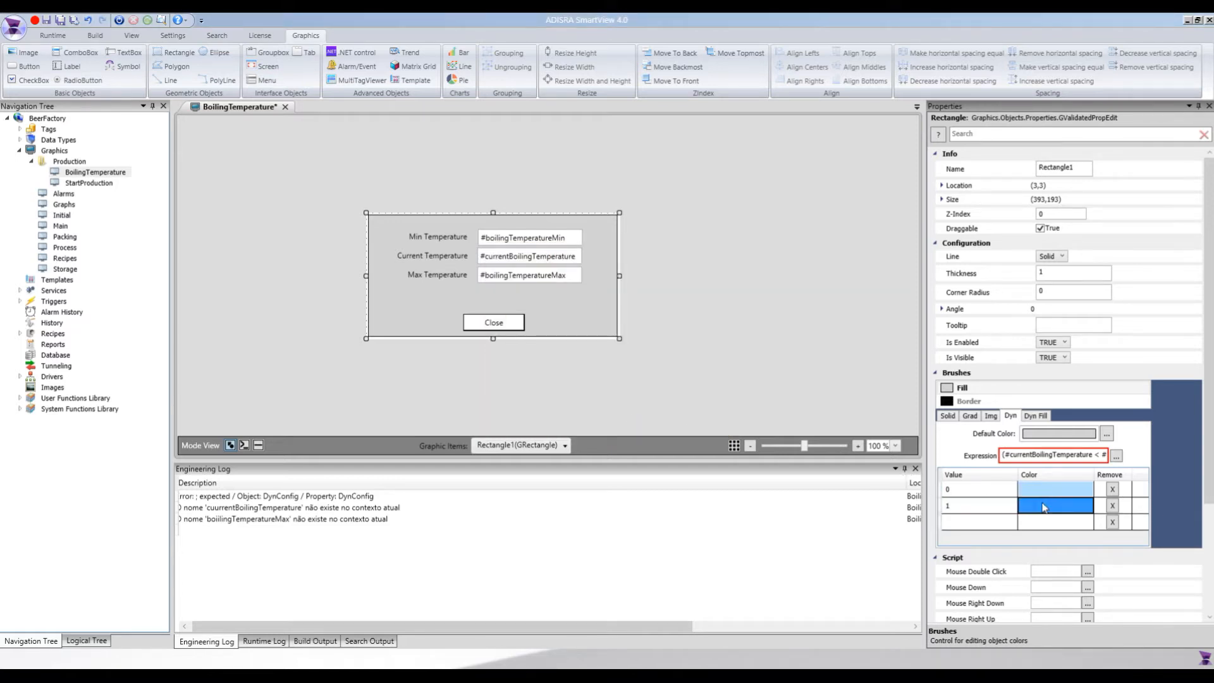
{"action": "left_click", "coordinate": [1085, 506]}
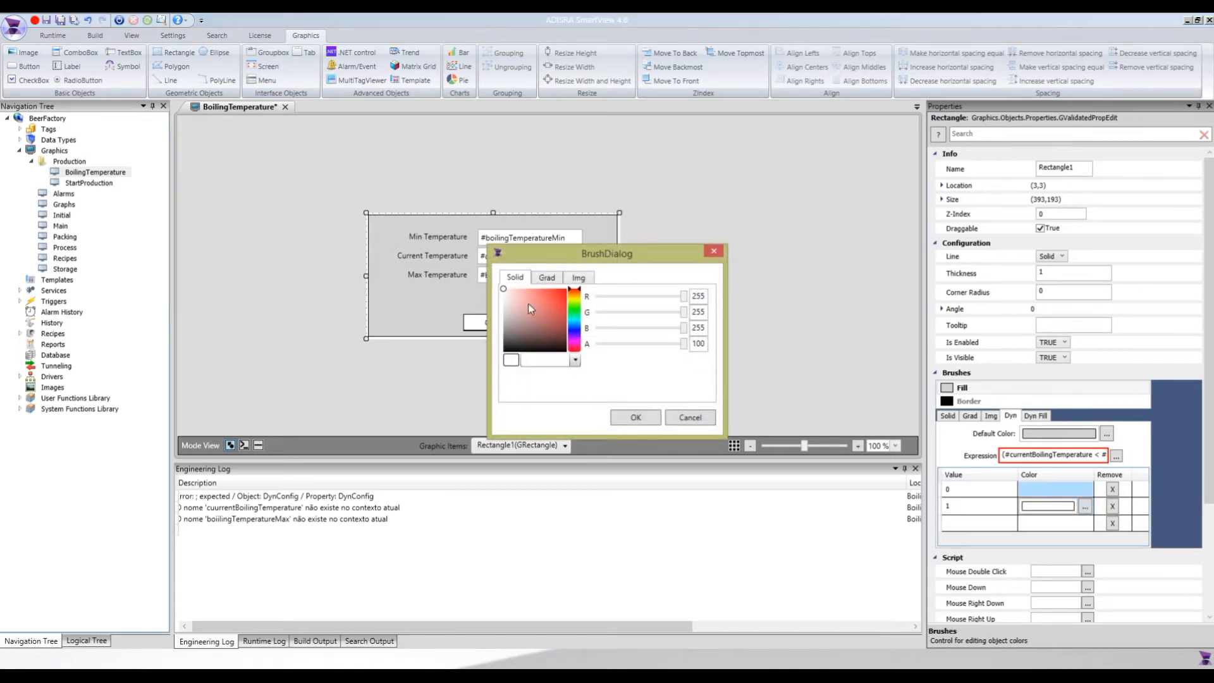
{"action": "left_click", "coordinate": [575, 310]}
{"action": "left_click_drag", "start_coordinate": [533, 298], "coordinate": [521, 288]}
{"action": "left_click", "coordinate": [630, 418]}
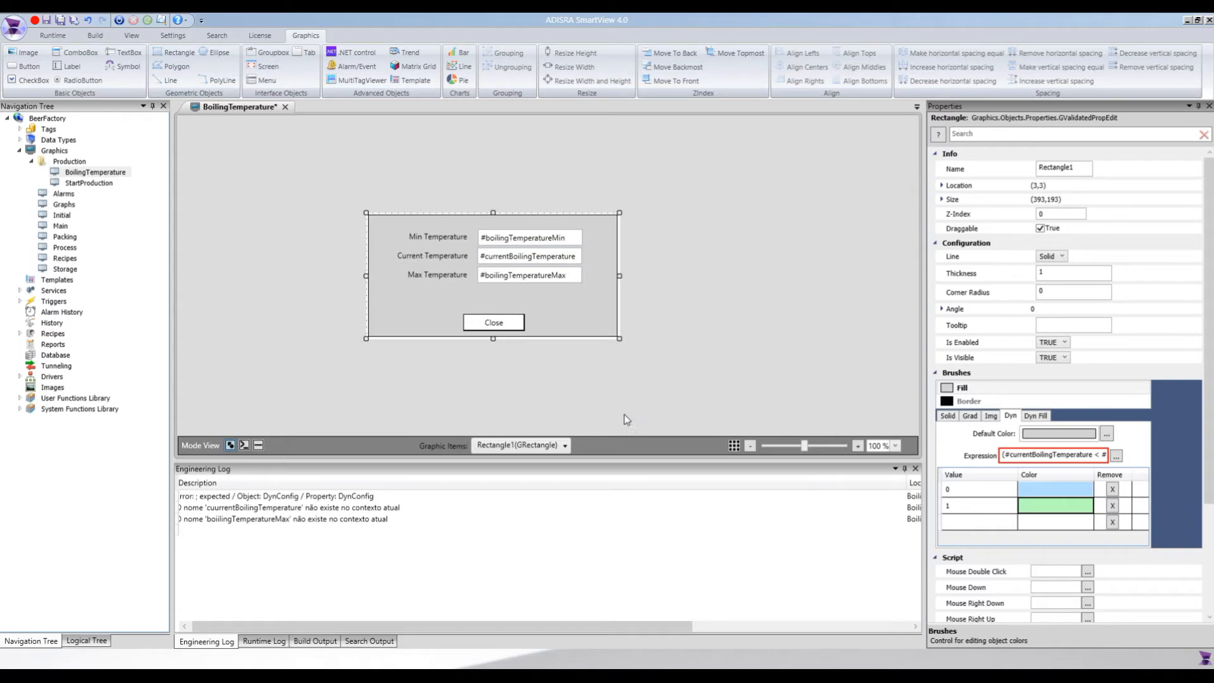
Step: Add the value 2 with a light red color to the rectangle's dynamic fill table and save the graphic
{"action": "left_click", "coordinate": [985, 522]}
{"action": "type", "text": "2"}
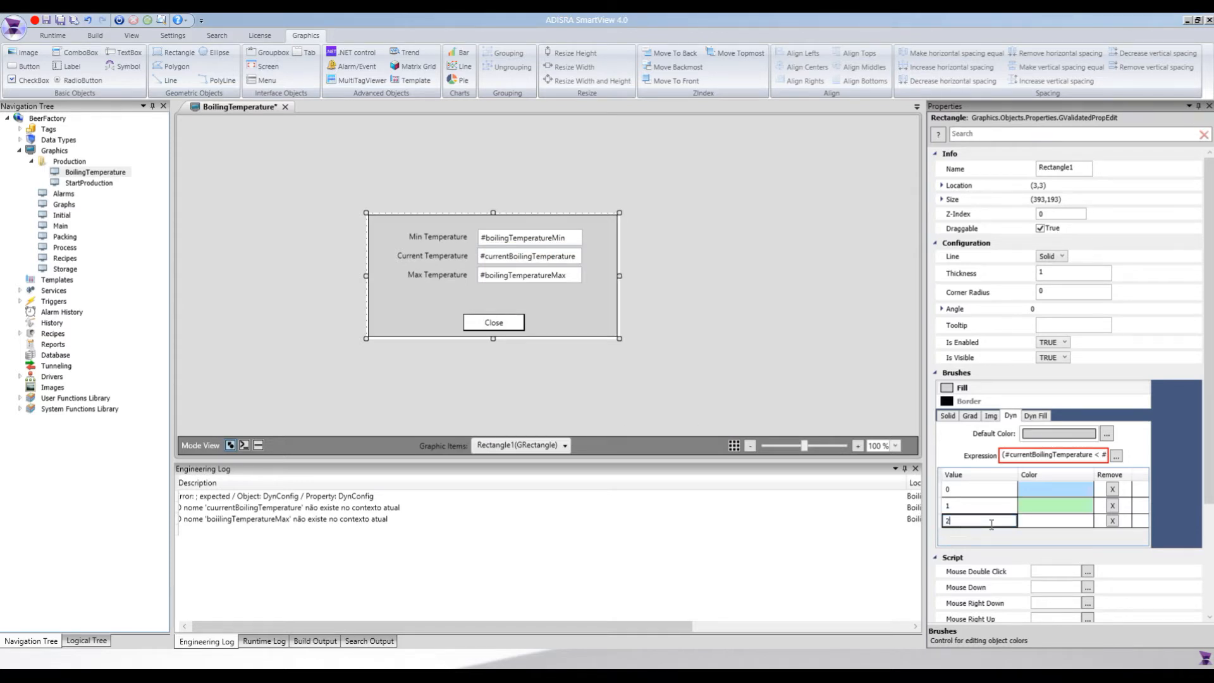
{"action": "left_click", "coordinate": [1055, 522]}
{"action": "left_click", "coordinate": [1062, 522]}
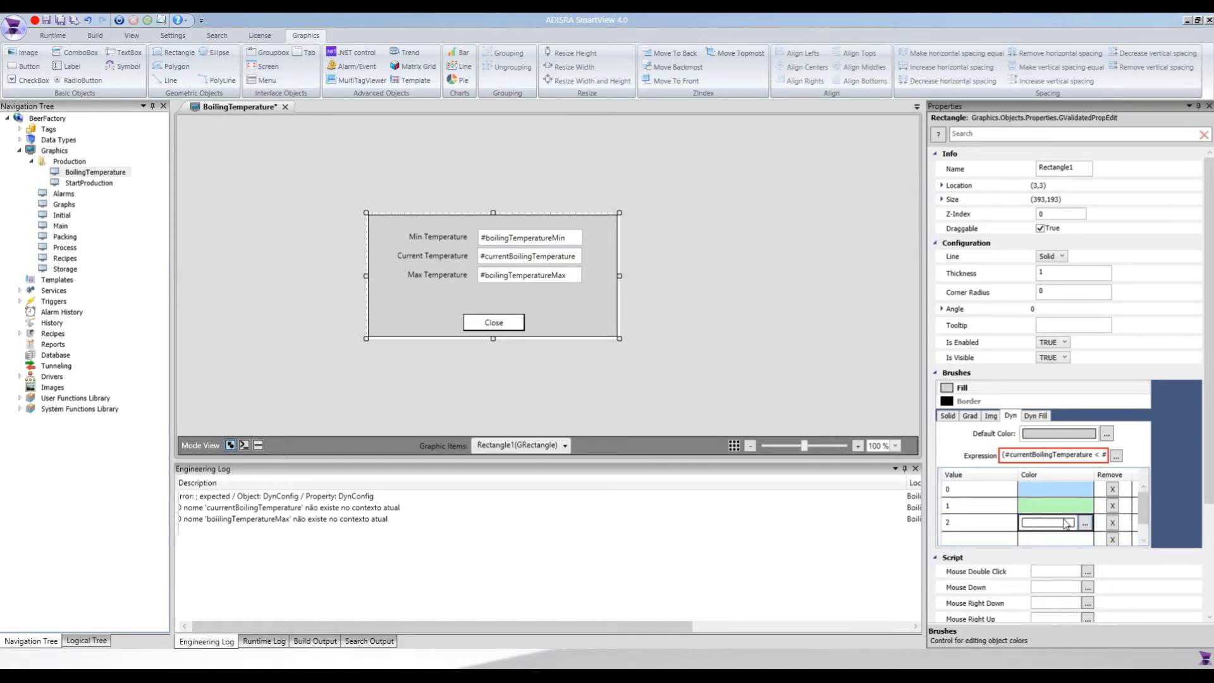
{"action": "left_click", "coordinate": [1086, 522]}
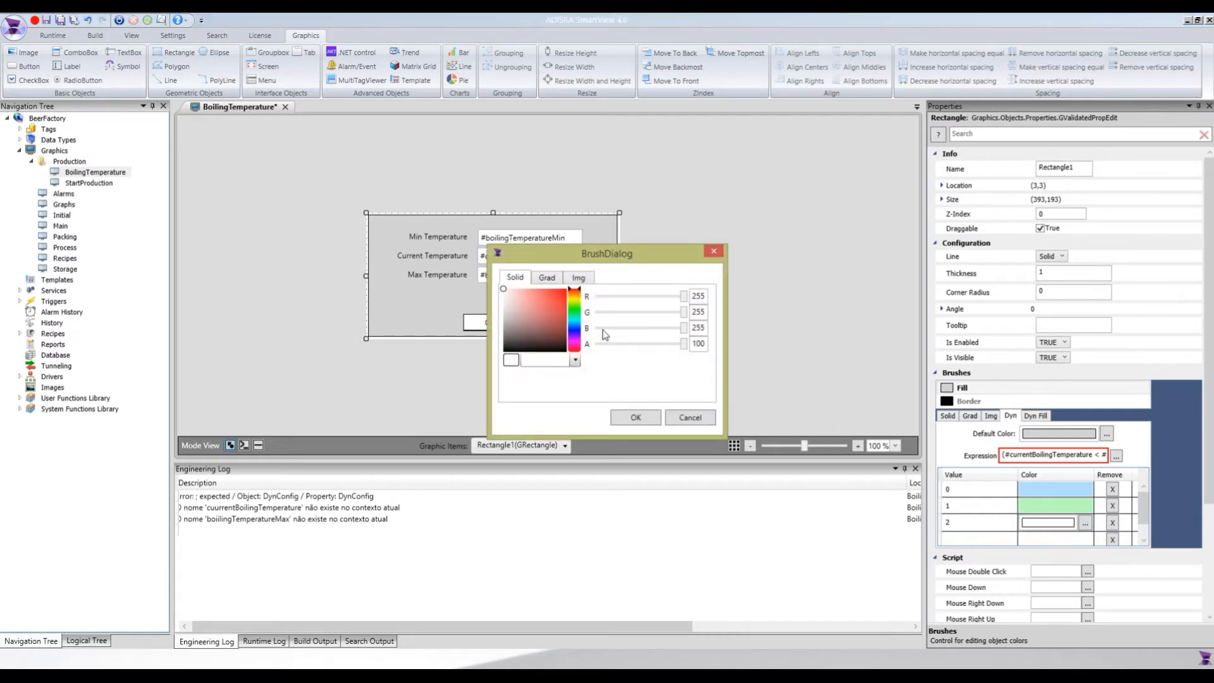
{"action": "left_click", "coordinate": [521, 290]}
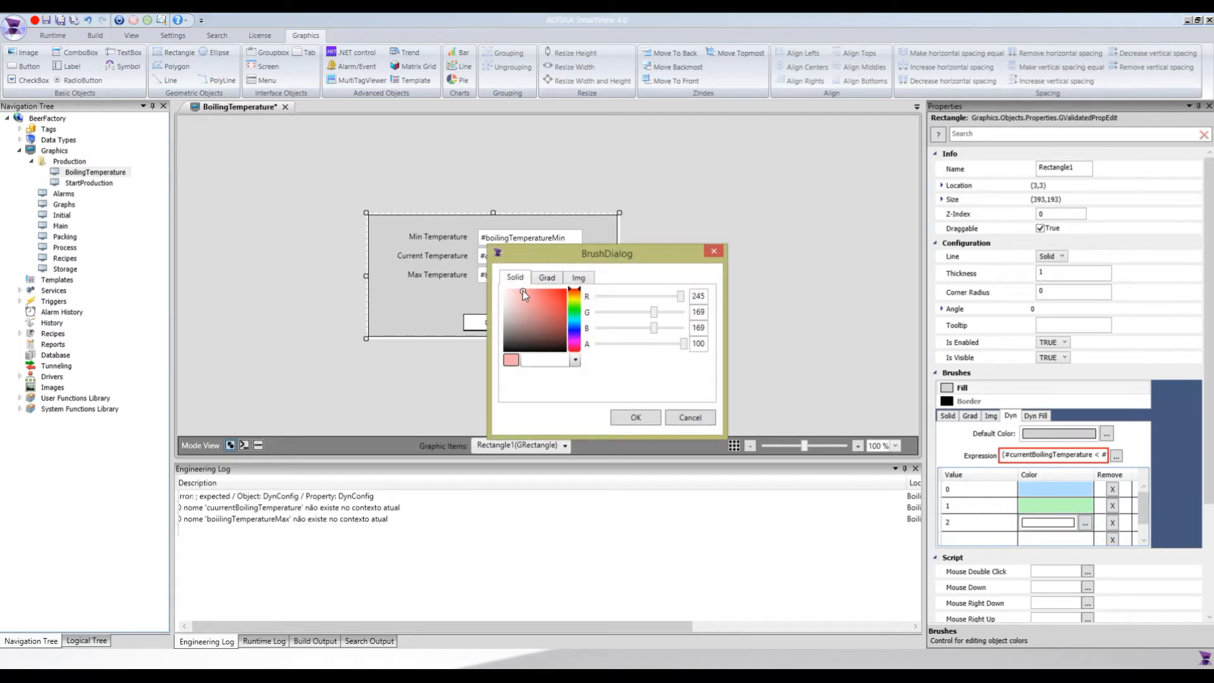
{"action": "left_click", "coordinate": [632, 417]}
{"action": "left_click", "coordinate": [712, 347]}
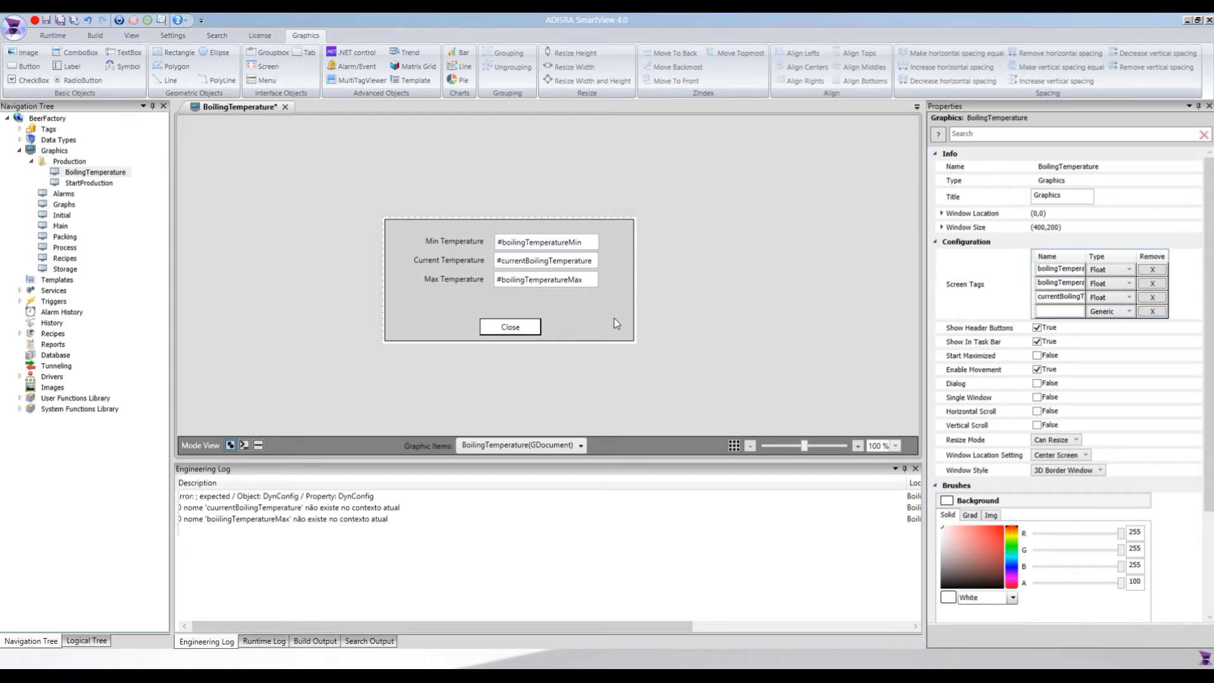
{"action": "key", "text": "ctrl+s"}
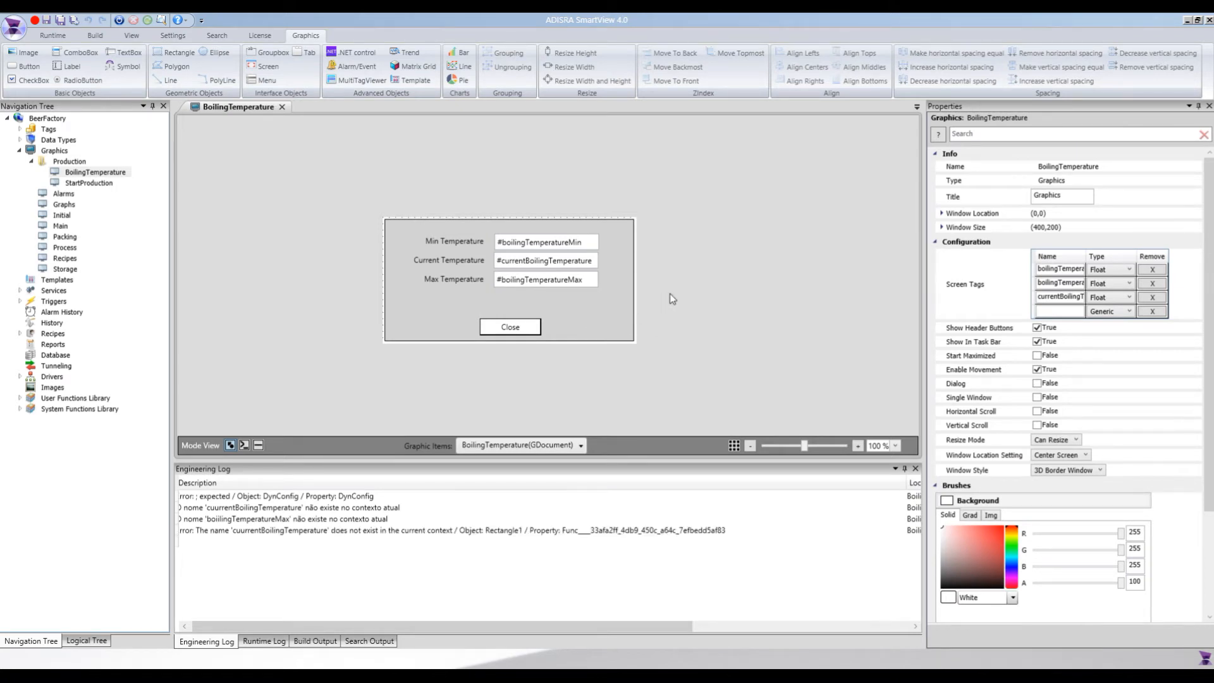
Step: Correct the misspelled second current-temperature tag in the rectangle's fill expression to #currentBoilingTemperature and save the graphic
{"action": "left_click", "coordinate": [572, 303]}
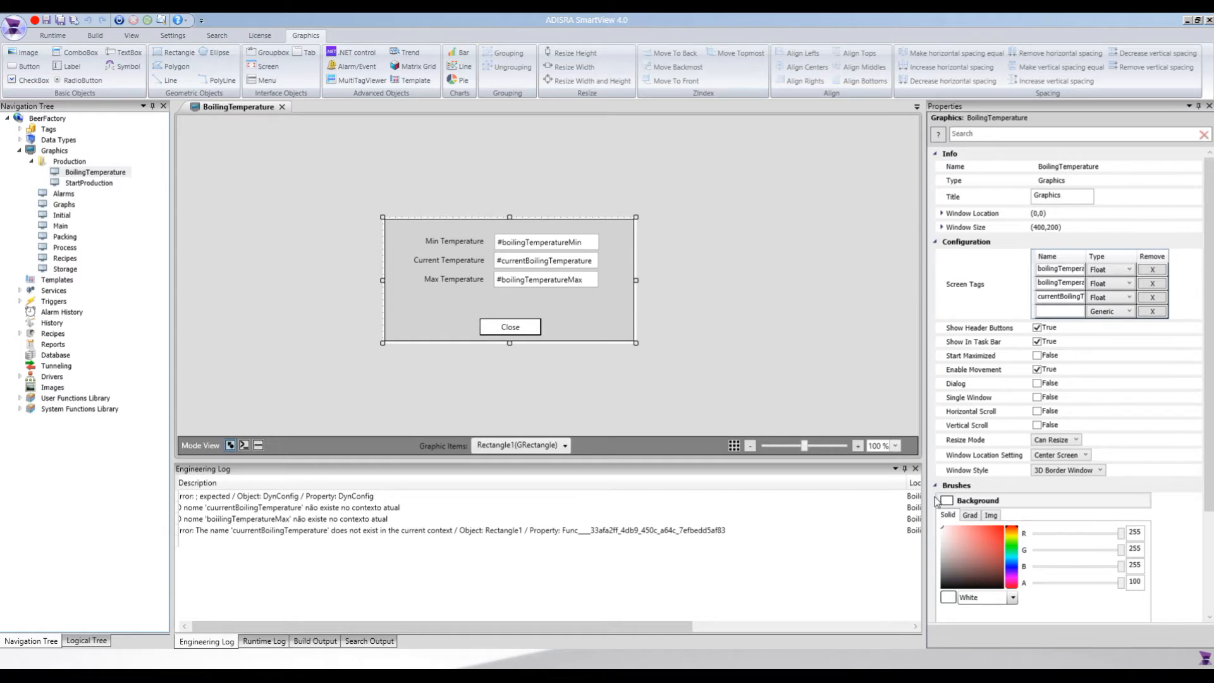
{"action": "left_click", "coordinate": [1117, 456]}
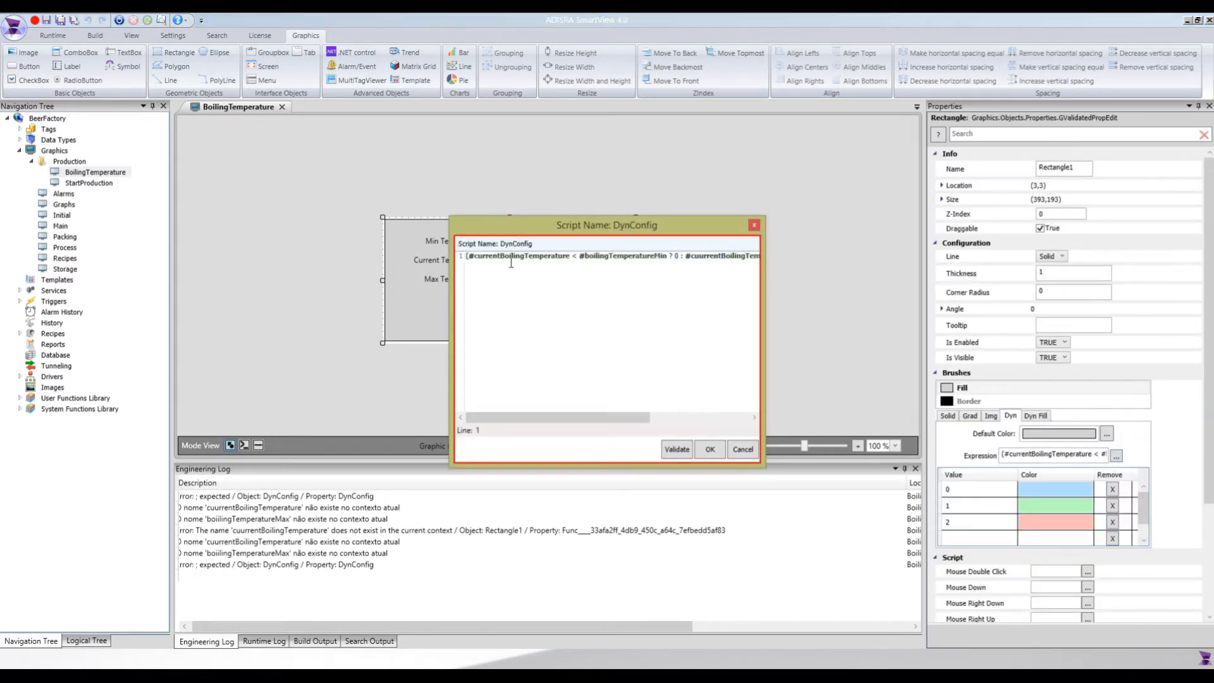
{"action": "left_click_drag", "start_coordinate": [549, 418], "coordinate": [563, 418]}
{"action": "left_click", "coordinate": [677, 256]}
{"action": "key", "text": "BackSpace"}
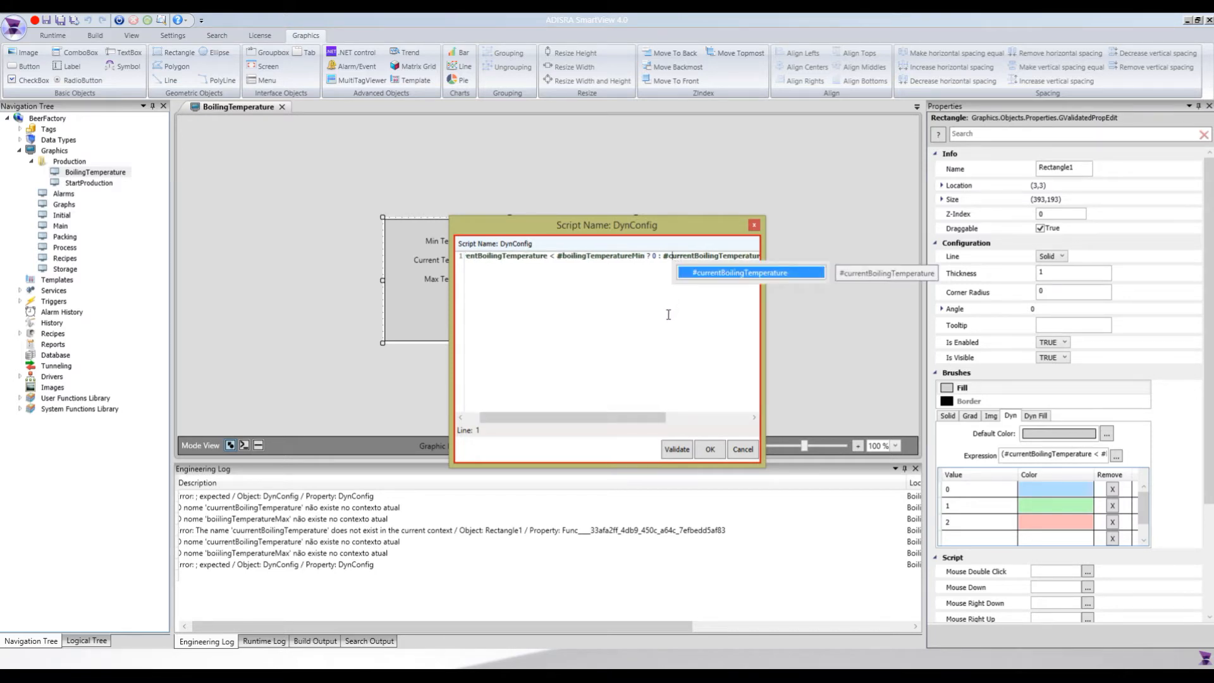
{"action": "left_click", "coordinate": [708, 449]}
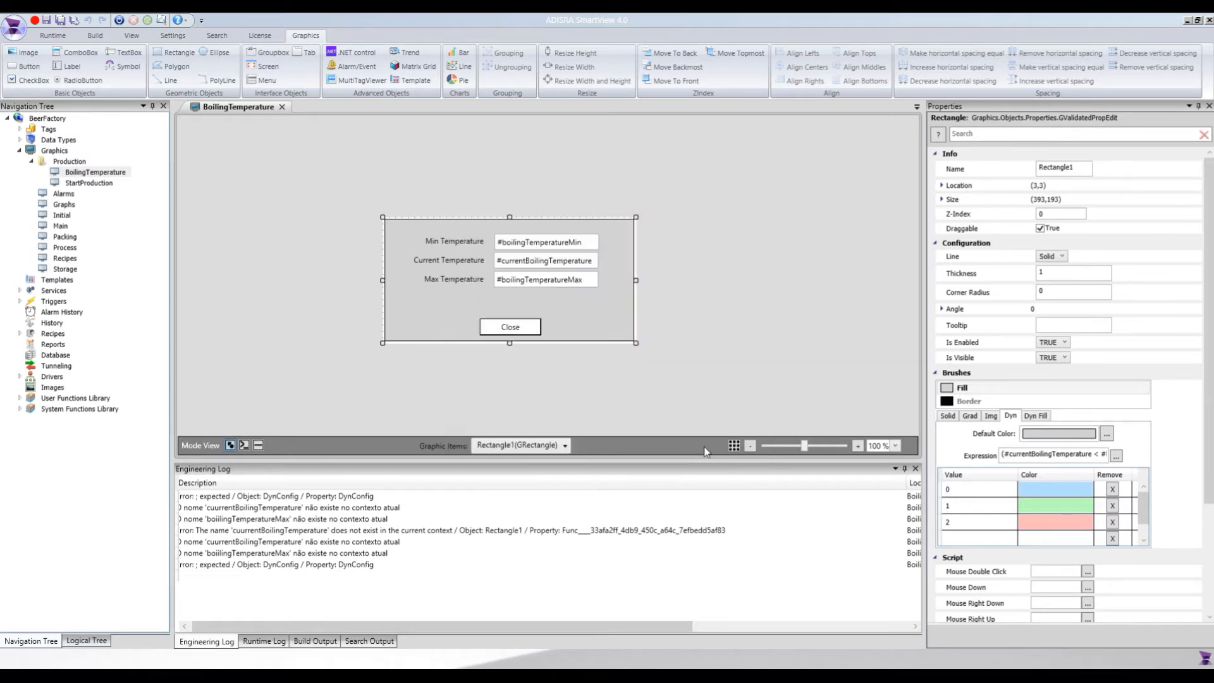
{"action": "left_click", "coordinate": [317, 279]}
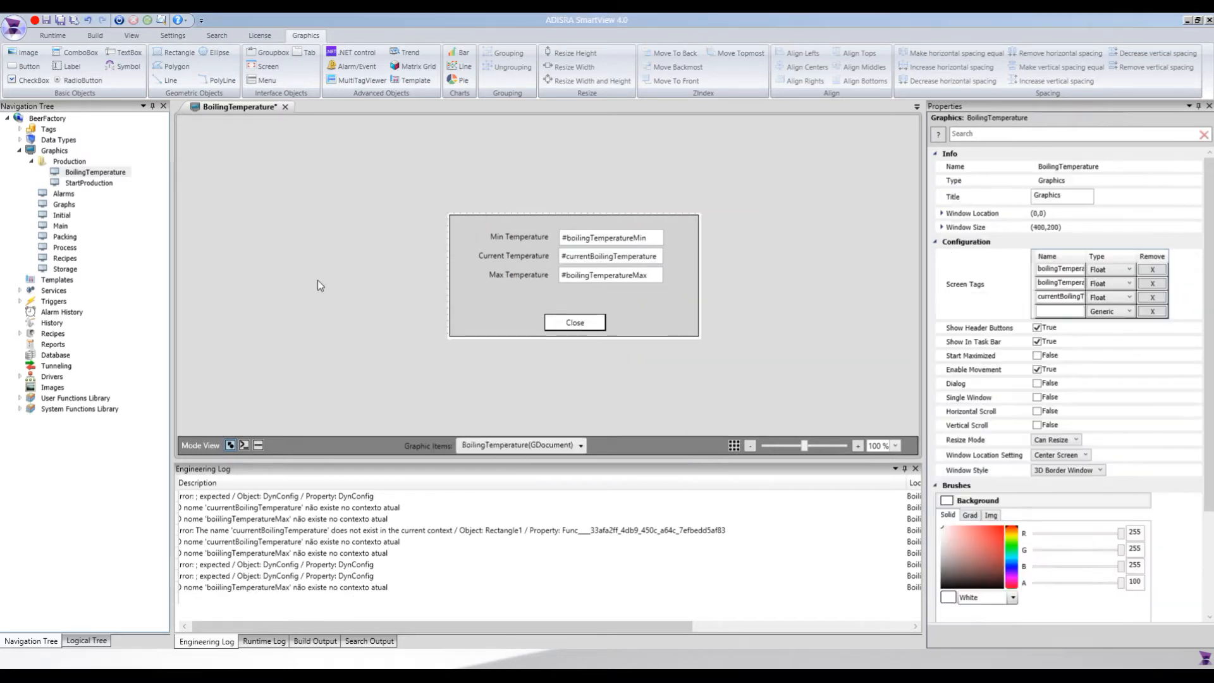
{"action": "key", "text": "ctrl+s"}
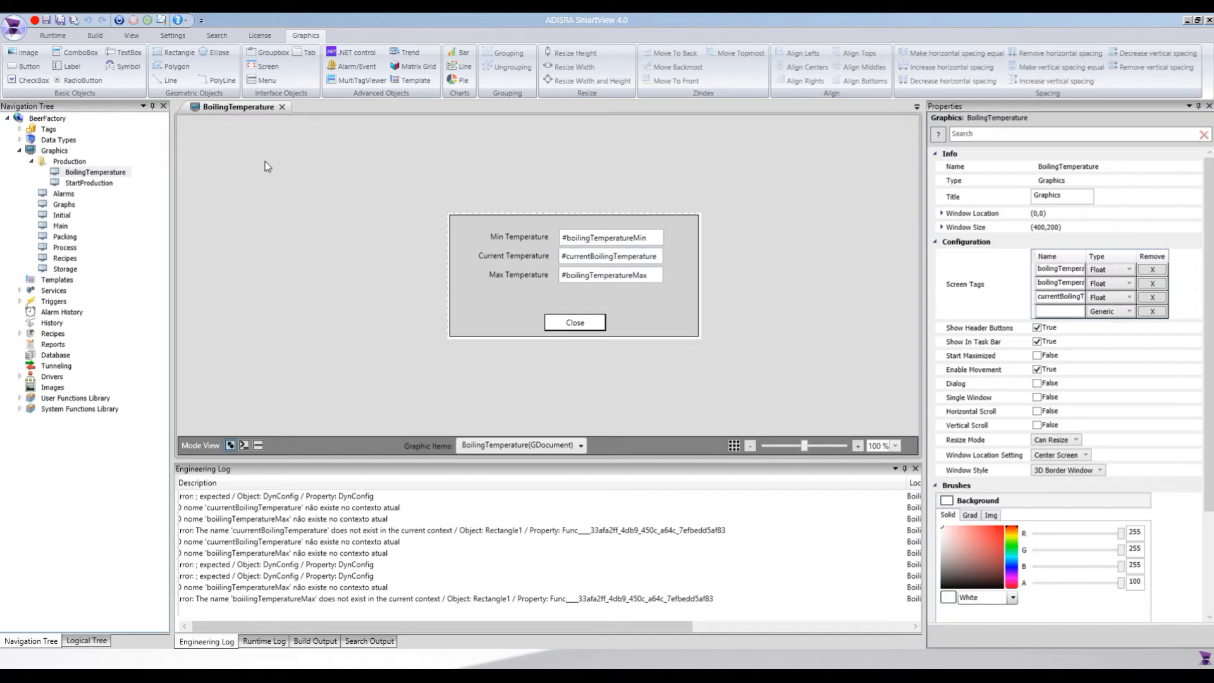
Step: Close the BoilingTemperature graphic, open the Process graphic and select the boiling temperature text box
{"action": "left_click", "coordinate": [282, 108]}
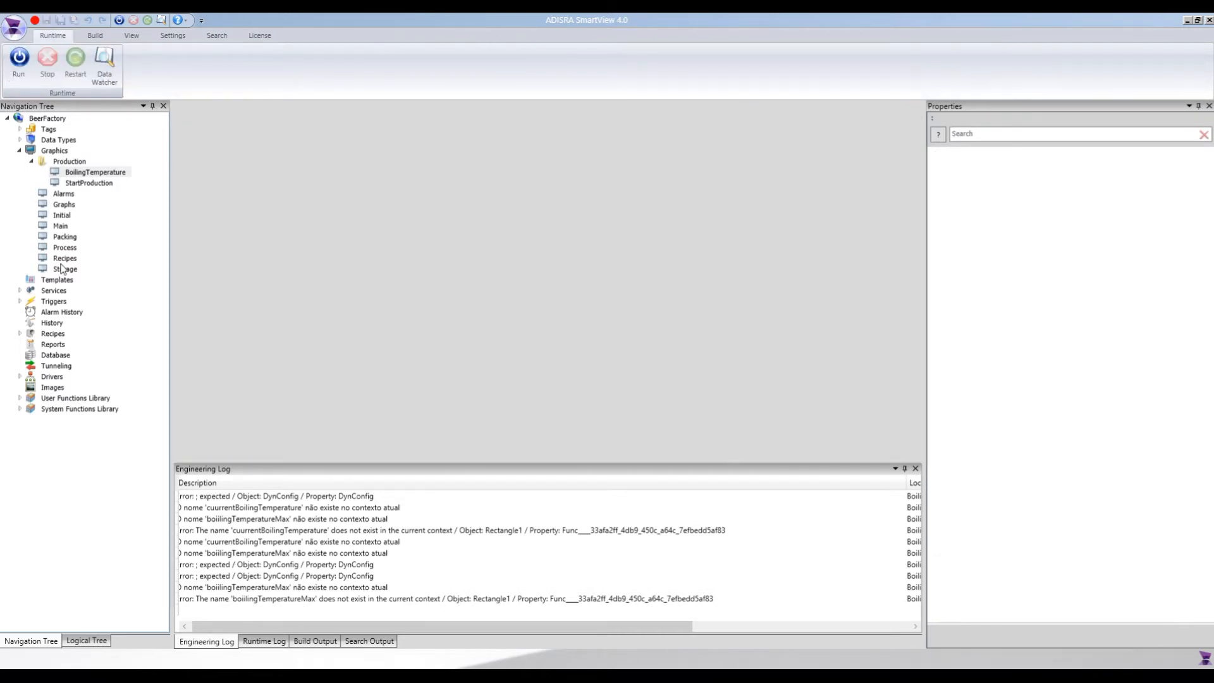
{"action": "double_click", "coordinate": [57, 248]}
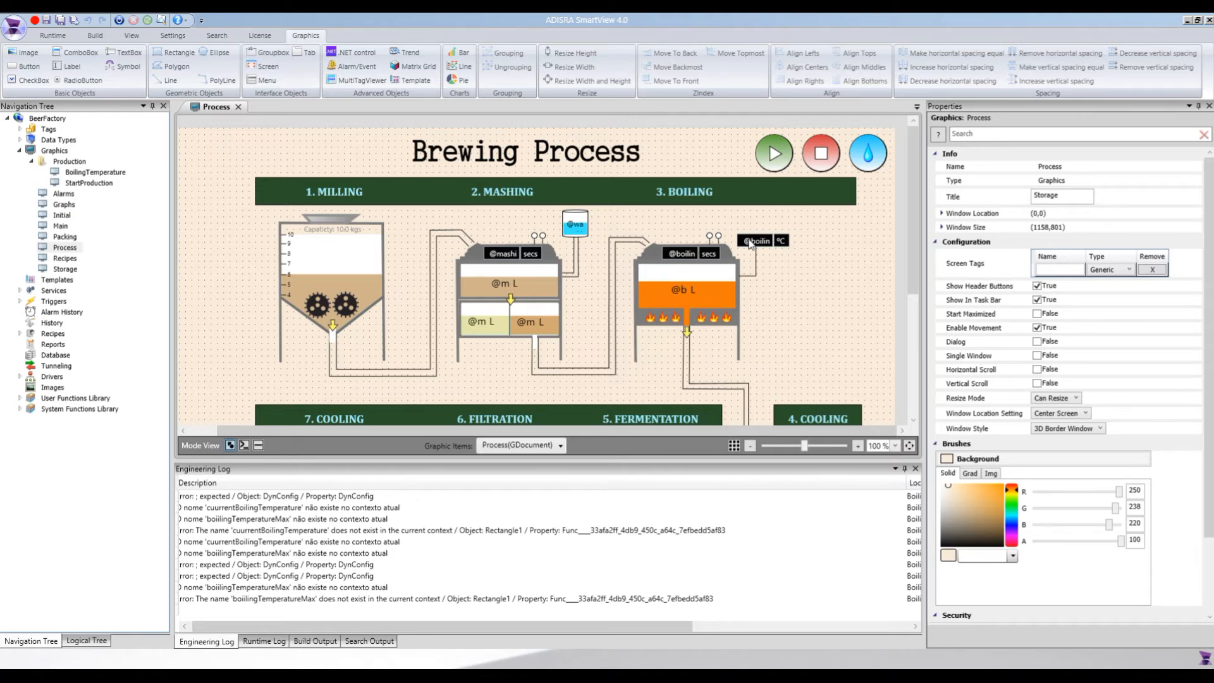
{"action": "left_click", "coordinate": [751, 244]}
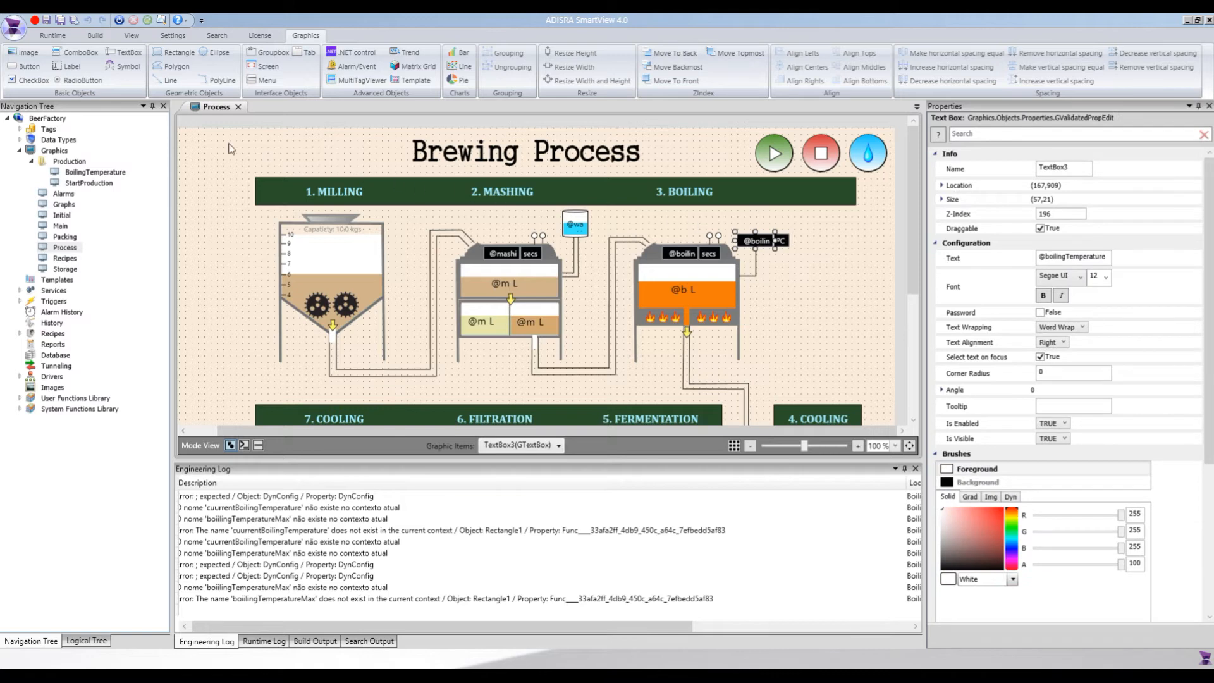
Step: Draw a button about 69 × 48 beside the boiling tank and set its action type to Open
{"action": "left_click", "coordinate": [28, 66]}
{"action": "left_click_drag", "start_coordinate": [836, 279], "coordinate": [880, 310]}
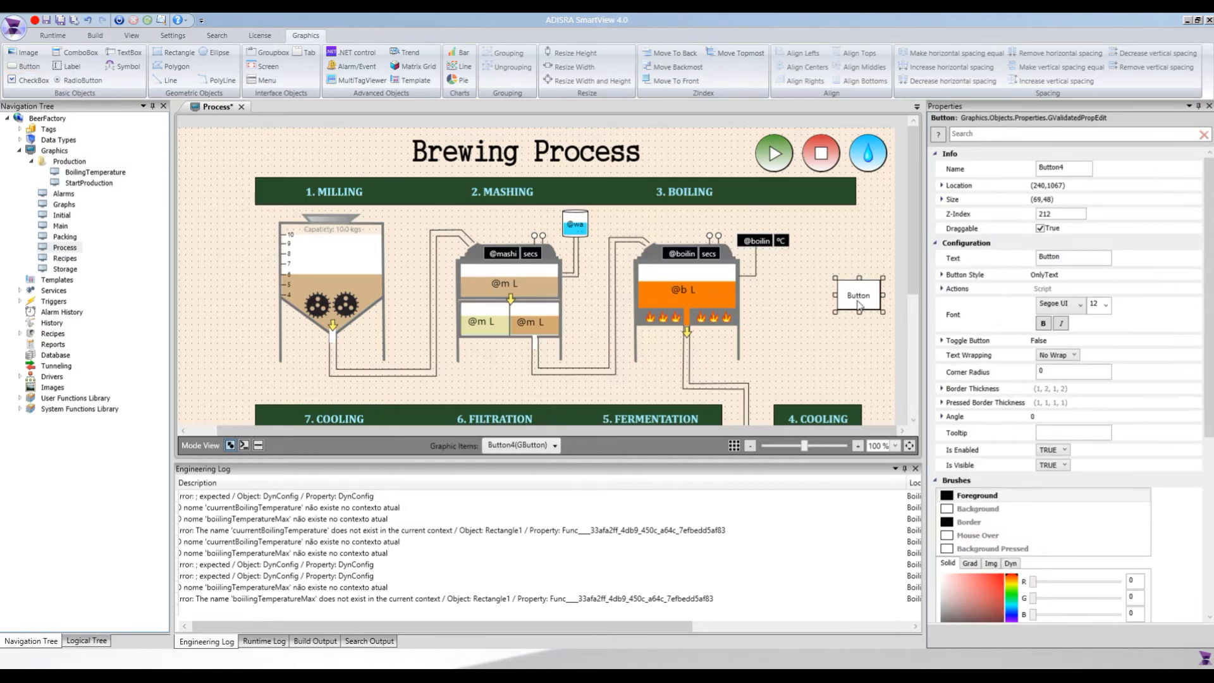
{"action": "left_click", "coordinate": [944, 289]}
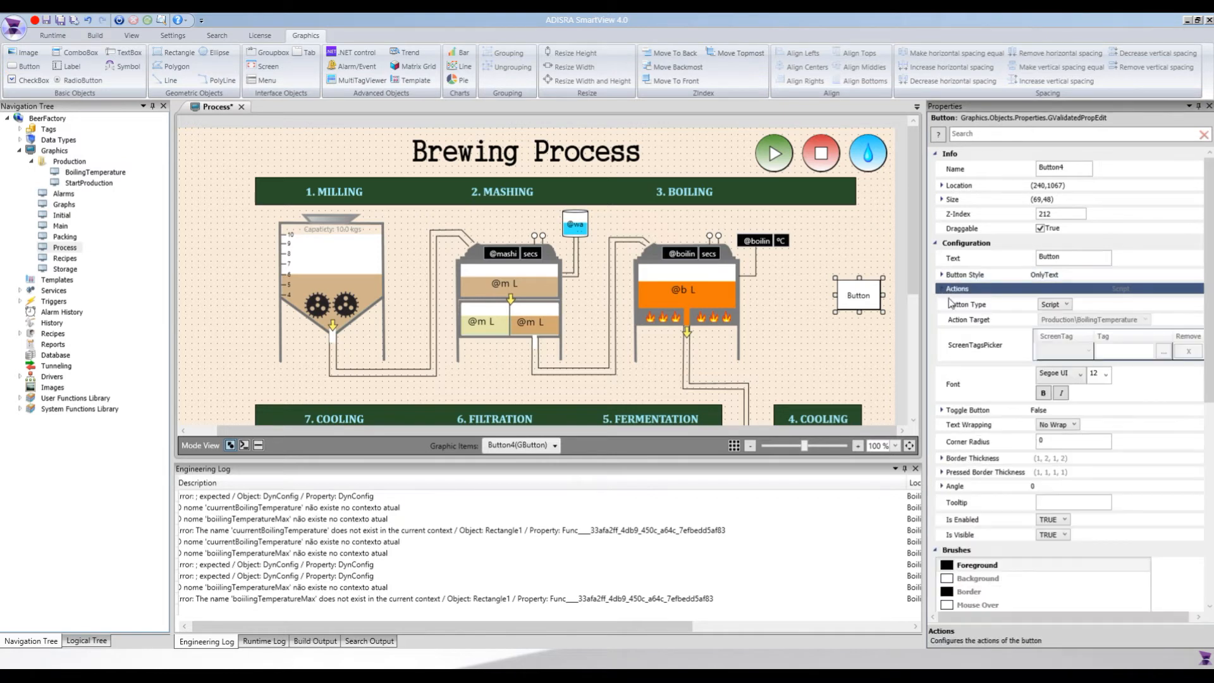
{"action": "left_click", "coordinate": [1060, 305]}
{"action": "left_click", "coordinate": [1054, 324]}
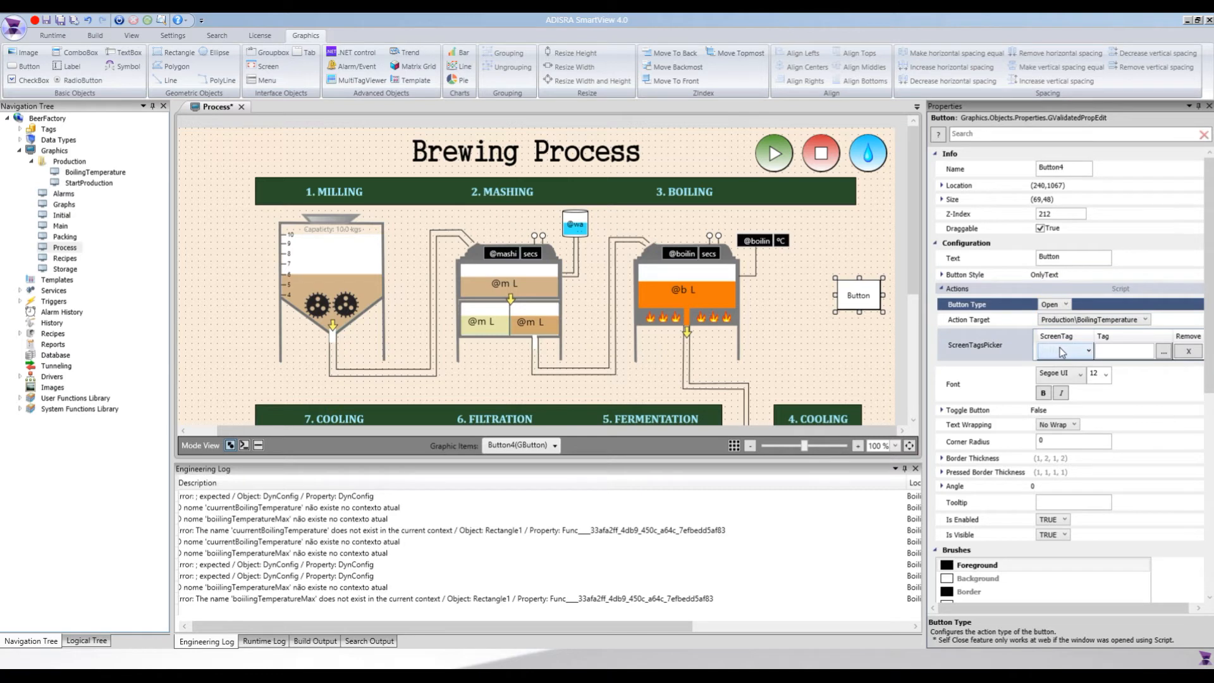
Step: Pick boilingTemperatureMin and a second screen tag for the button's open action, and delete the button
{"action": "left_click", "coordinate": [1072, 353]}
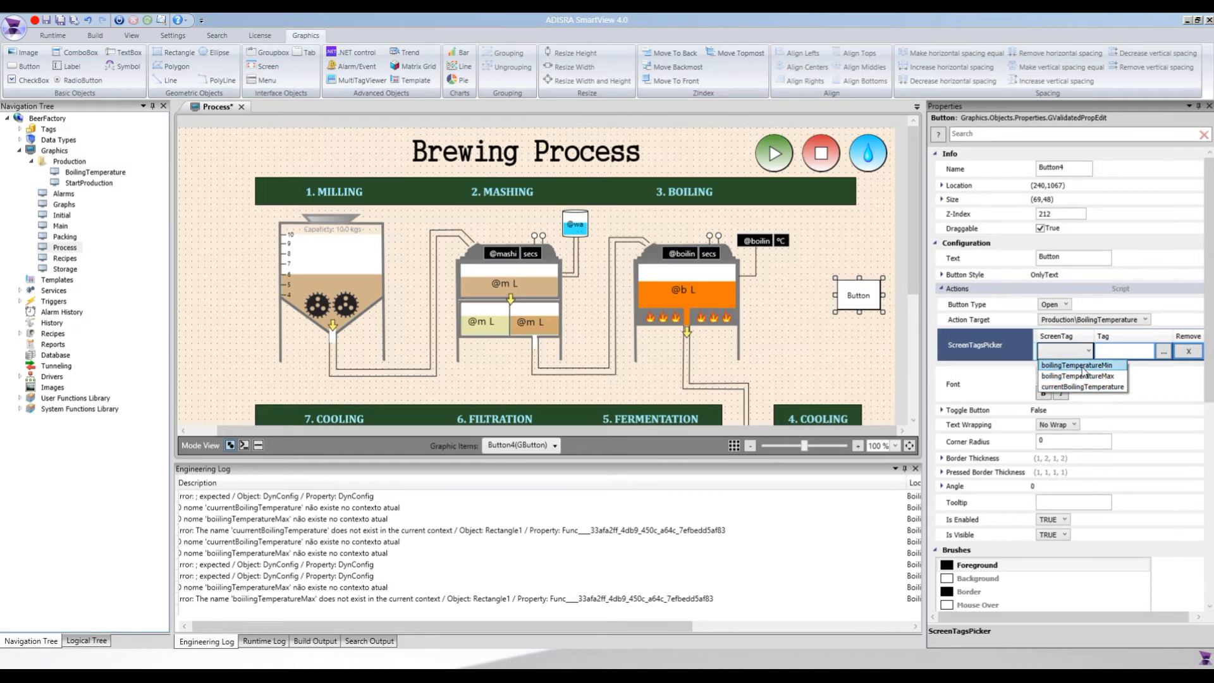
{"action": "left_click", "coordinate": [1083, 366]}
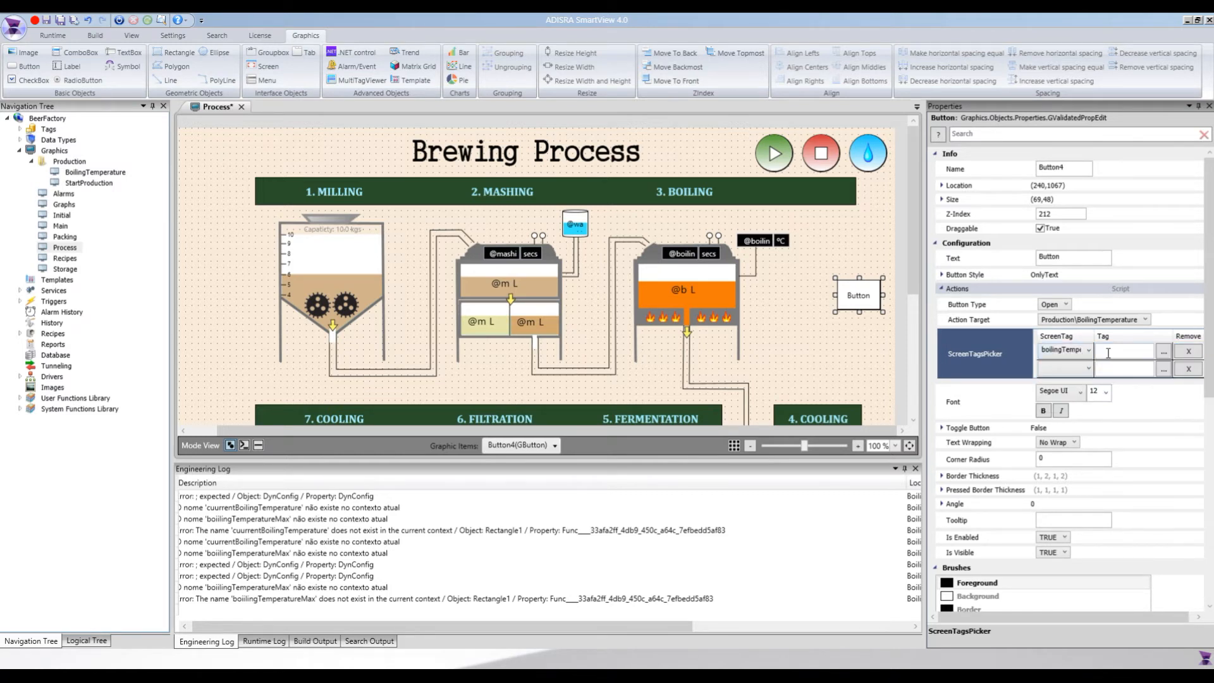
{"action": "left_click", "coordinate": [1083, 367]}
{"action": "left_click", "coordinate": [1076, 404]}
{"action": "left_click", "coordinate": [866, 302]}
Step: Show the mouse event script editor for the boiling temperature text box and open the SVGraphics system function library
{"action": "left_click", "coordinate": [769, 248]}
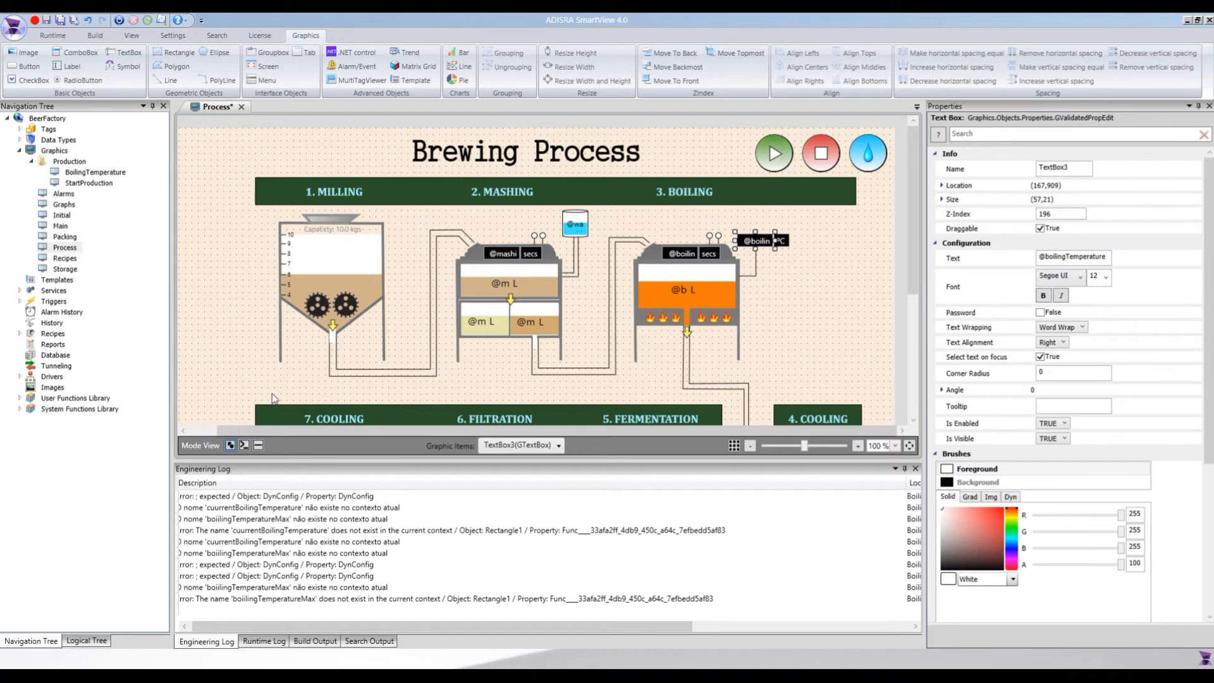
{"action": "left_click", "coordinate": [259, 446]}
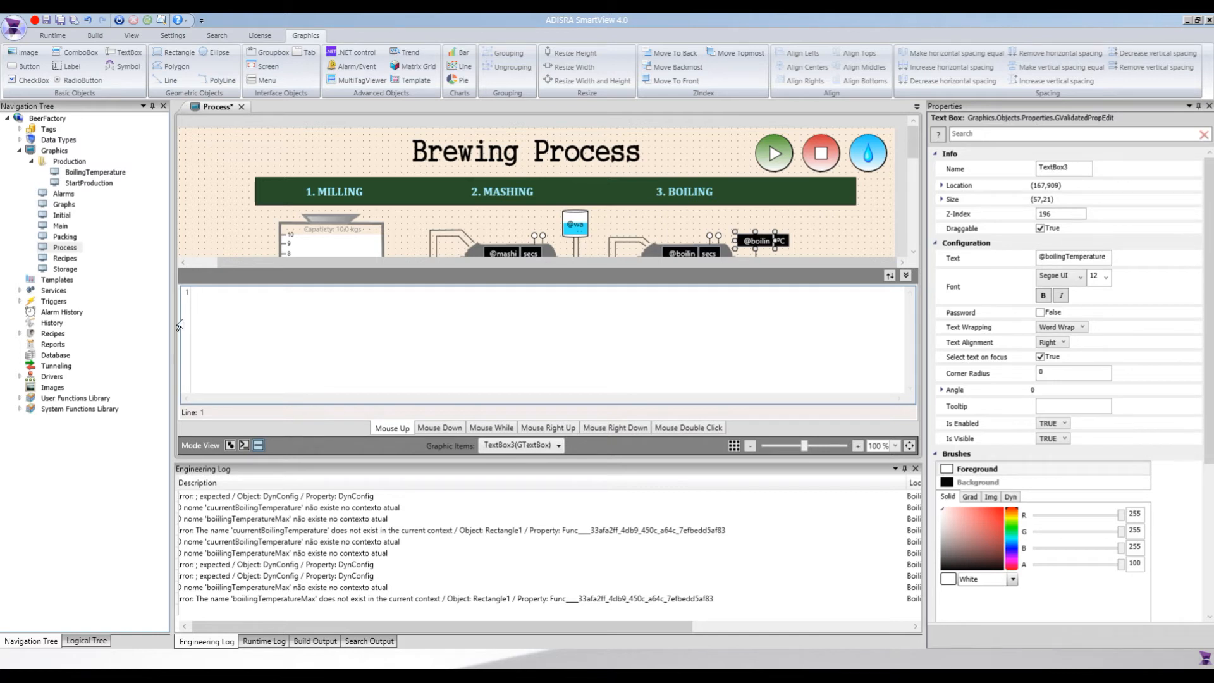
{"action": "left_click", "coordinate": [21, 409]}
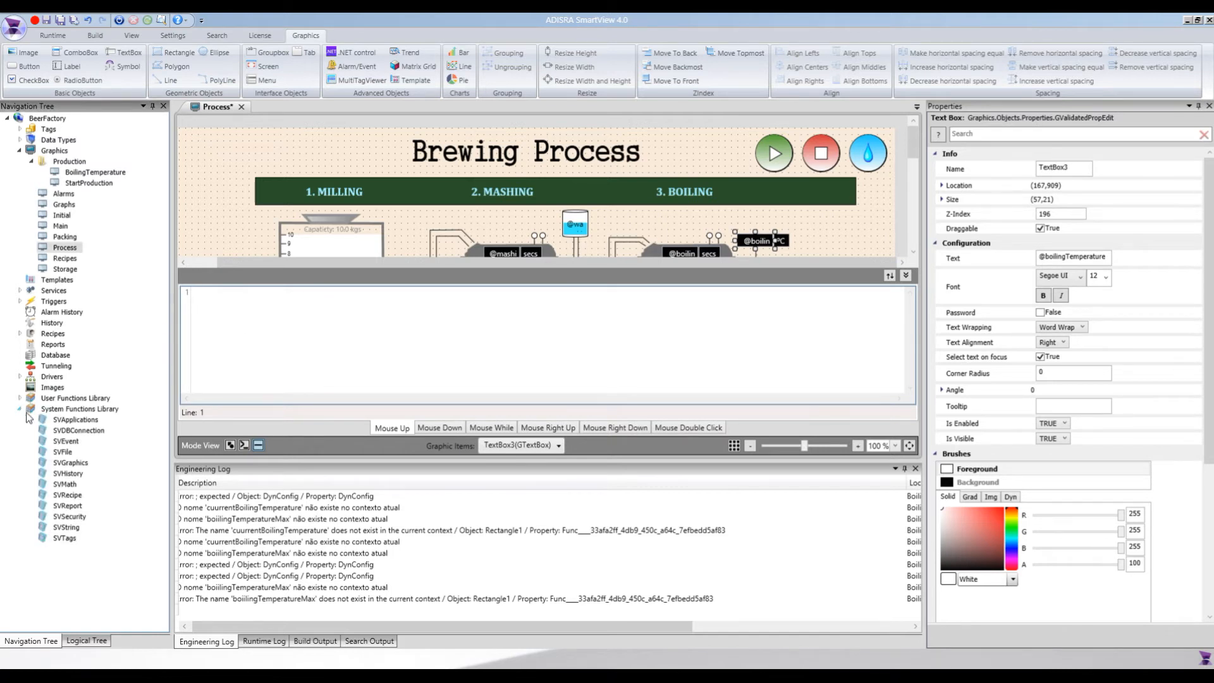
{"action": "left_click", "coordinate": [73, 454]}
{"action": "double_click", "coordinate": [71, 463]}
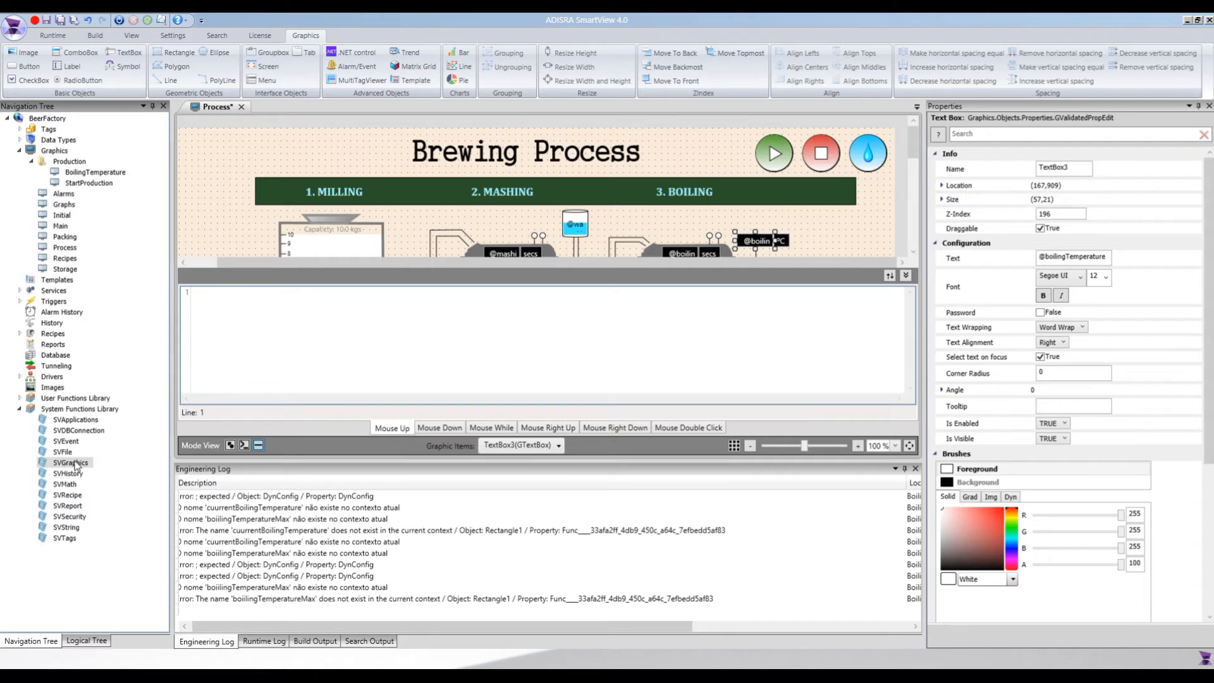
Step: Examine the Open function that takes a graphicName and a Dictionary of tags, including its parameter descriptions
{"action": "left_click_drag", "start_coordinate": [418, 245], "coordinate": [188, 244]}
{"action": "left_click", "coordinate": [332, 265]}
{"action": "double_click", "coordinate": [287, 243]}
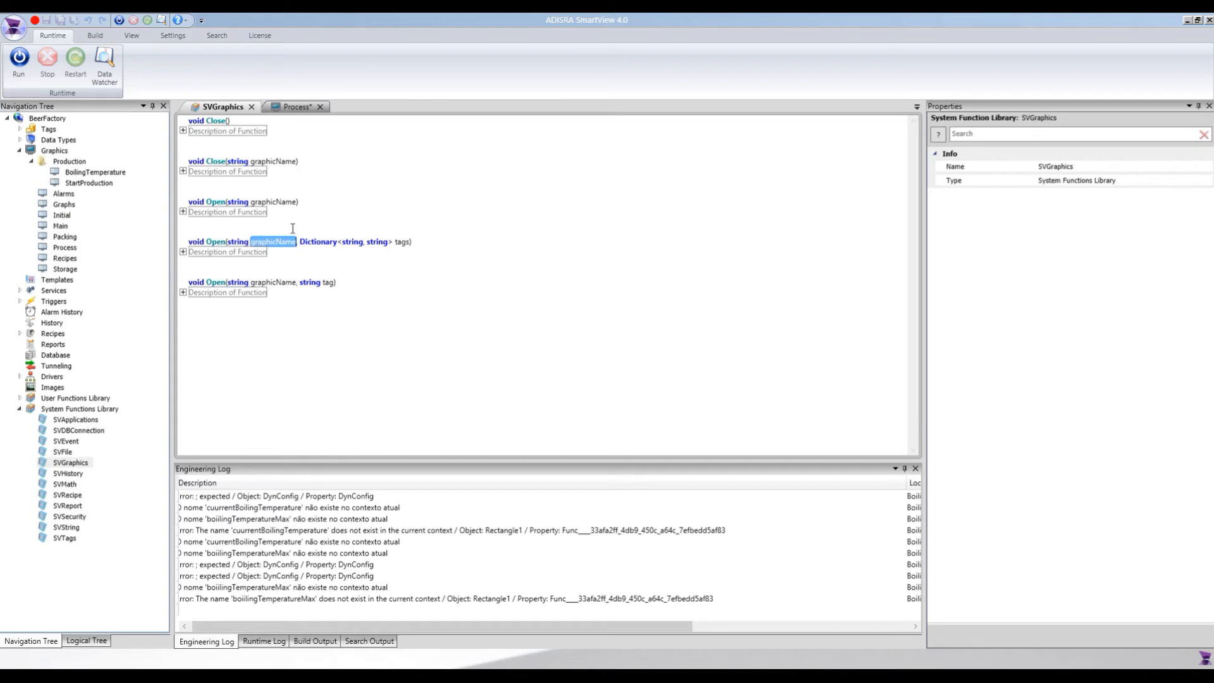
{"action": "double_click", "coordinate": [353, 243]}
{"action": "left_click", "coordinate": [183, 252]}
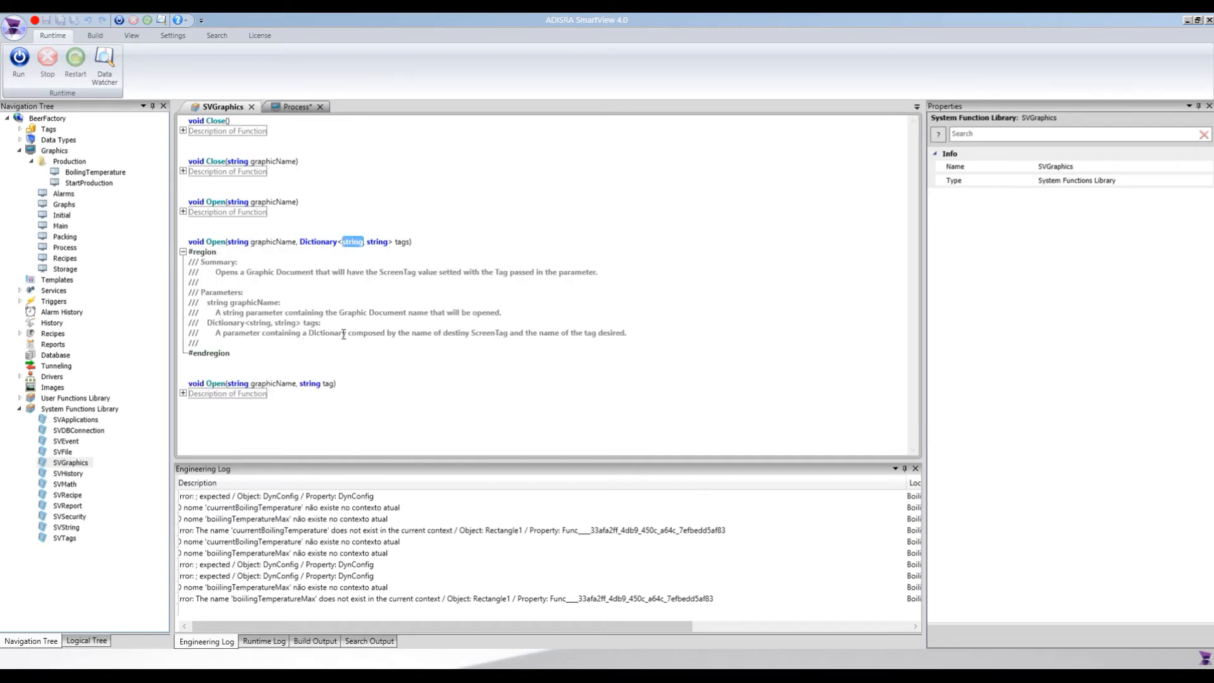
{"action": "left_click_drag", "start_coordinate": [443, 334], "coordinate": [507, 333]}
{"action": "double_click", "coordinate": [378, 242]}
{"action": "left_click_drag", "start_coordinate": [625, 334], "coordinate": [560, 335]}
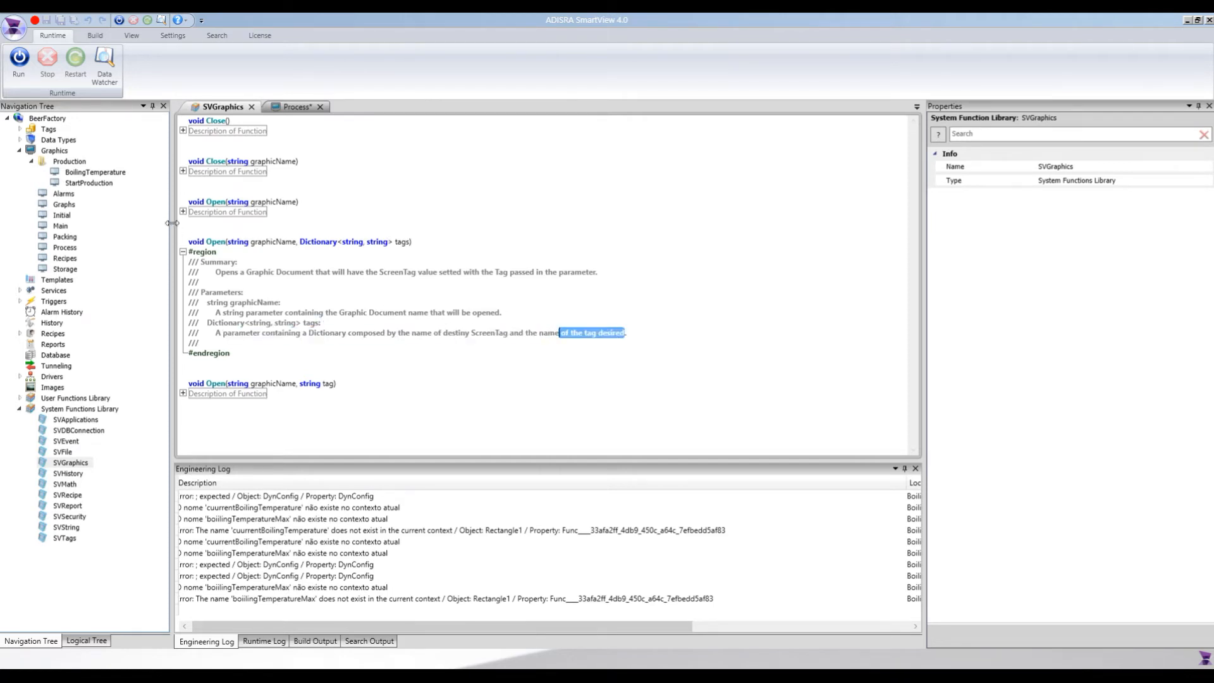
Step: Close the SVGraphics library and declare Dictionary<string, string> screenTags = new Dictionary<string, string>(); in the text box's Mouse Up script
{"action": "left_click", "coordinate": [183, 251]}
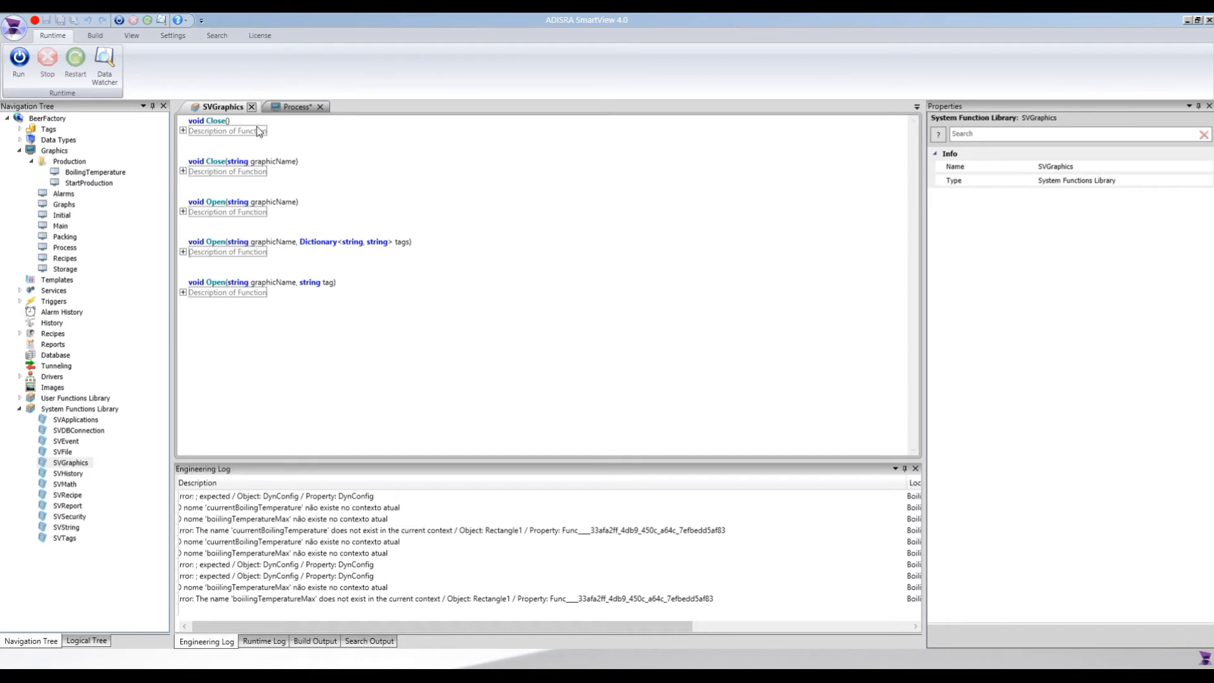
{"action": "left_click", "coordinate": [251, 107]}
{"action": "type", "text": "Dictionary"}
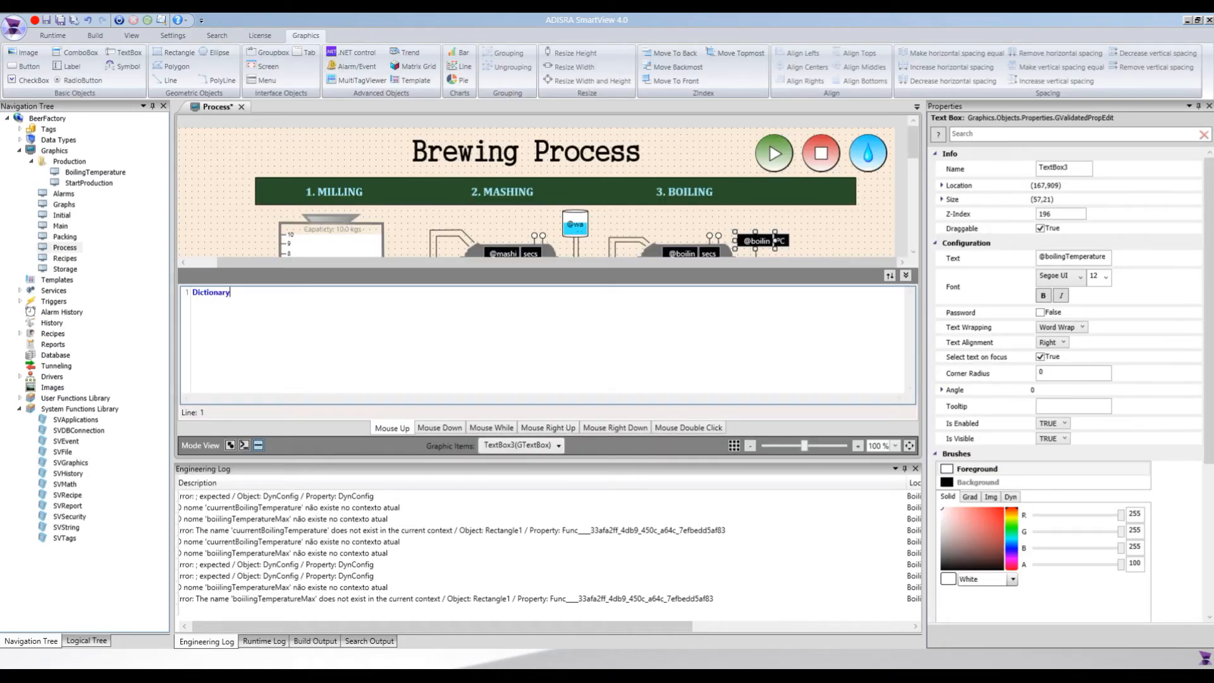
{"action": "type", "text": "<string, string> scree"}
{"action": "type", "text": "nTags = "}
{"action": "type", "text": "new Dictionar"}
{"action": "type", "text": "y"}
{"action": "type", "text": "<stri"}
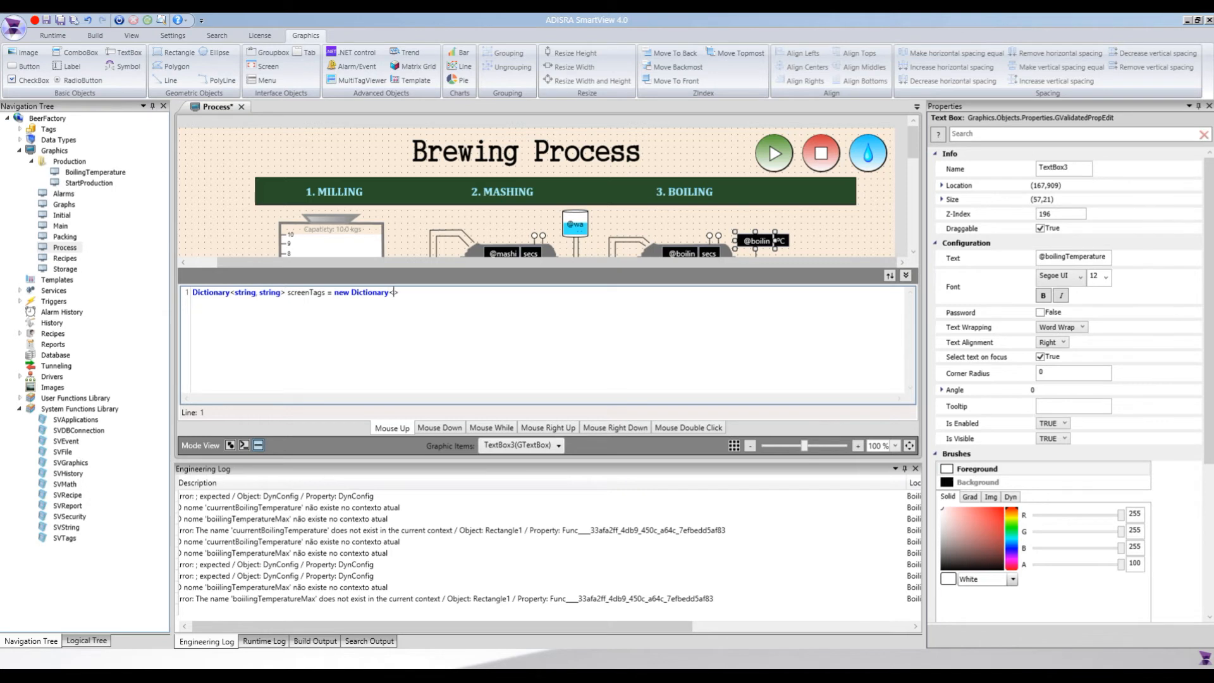
{"action": "type", "text": "ng, string"}
{"action": "type", "text": "();"}
Step: Add a screenTags.Add line mapping the screen tag "boilingTemperatureMin" to the tag "boilingTemperatureMin"
{"action": "type", "text": "screenTags"}
{"action": "type", "text": "()"}
{"action": "type", "text": "\"\");"}
{"action": "left_click", "coordinate": [232, 303]}
{"action": "type", "text": ".Add"}
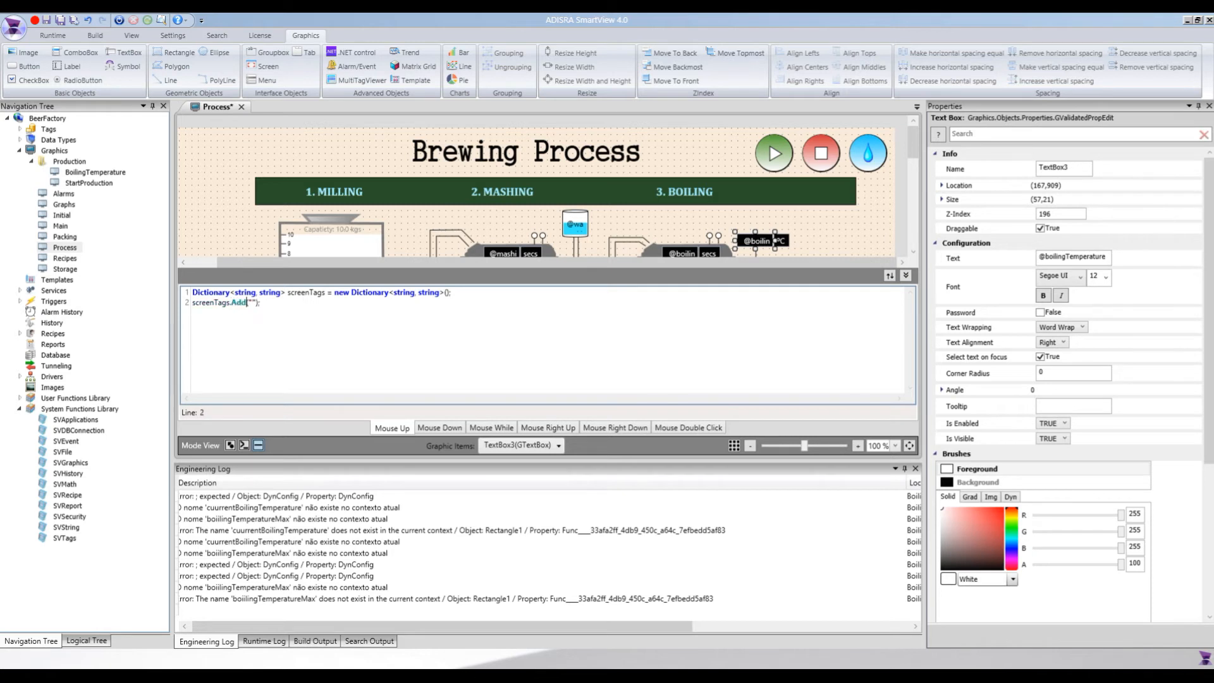
{"action": "type", "text": "boiling"}
{"action": "type", "text": "TemperatureM"}
{"action": "type", "text": "in"}
{"action": "type", "text": ", "}
{"action": "type", "text": "\"\""}
{"action": "type", "text": "boilingTemp"}
{"action": "type", "text": "eratureMin"}
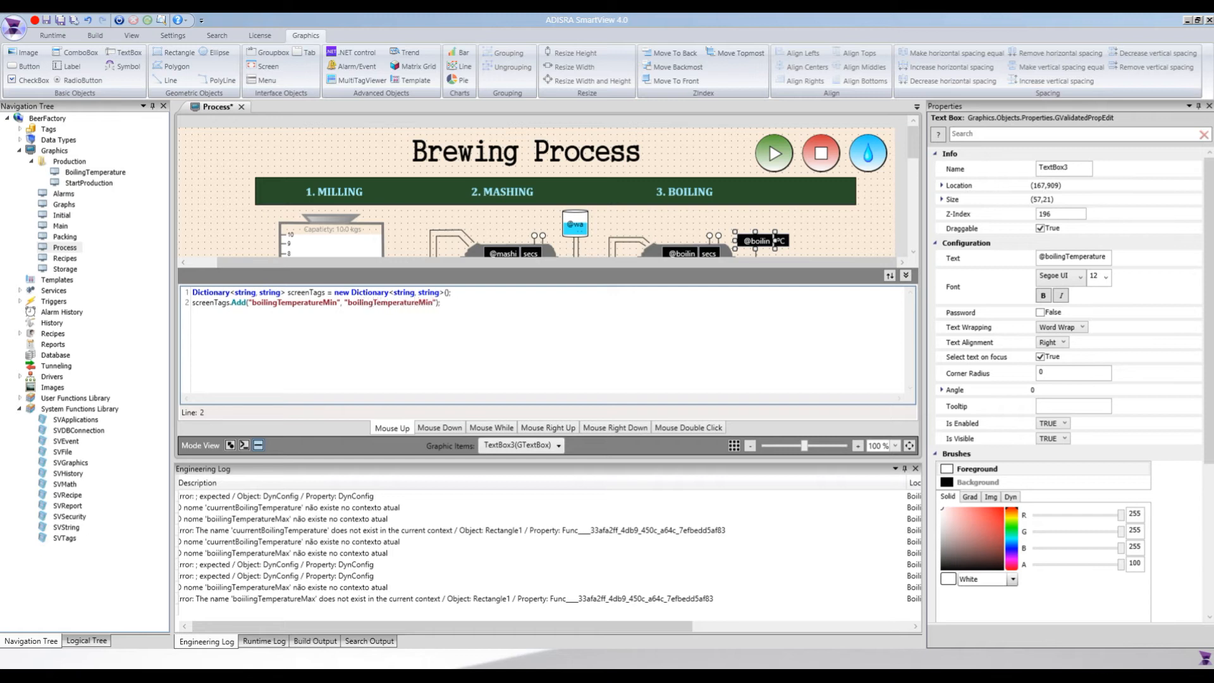
{"action": "key", "text": "Right"}
{"action": "key", "text": "Right"}
{"action": "type", "text": "@boi"}
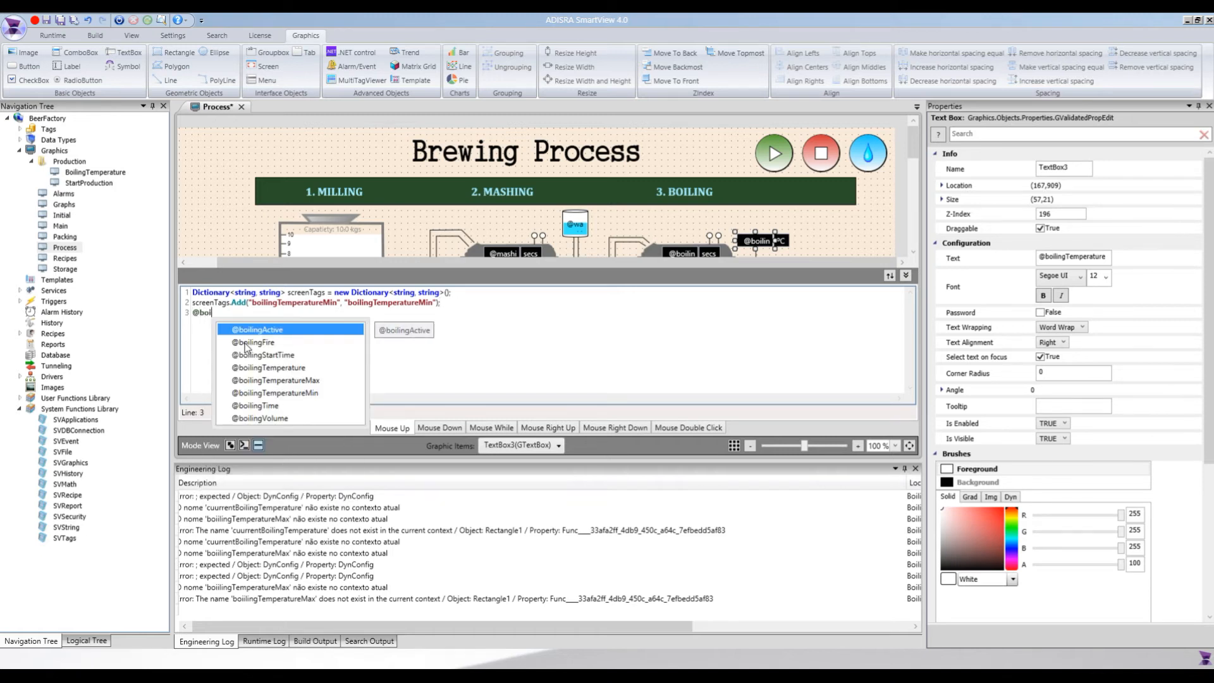
{"action": "key", "text": "Down"}
{"action": "key", "text": "Down"}
{"action": "key", "text": "Down"}
{"action": "key", "text": "Down"}
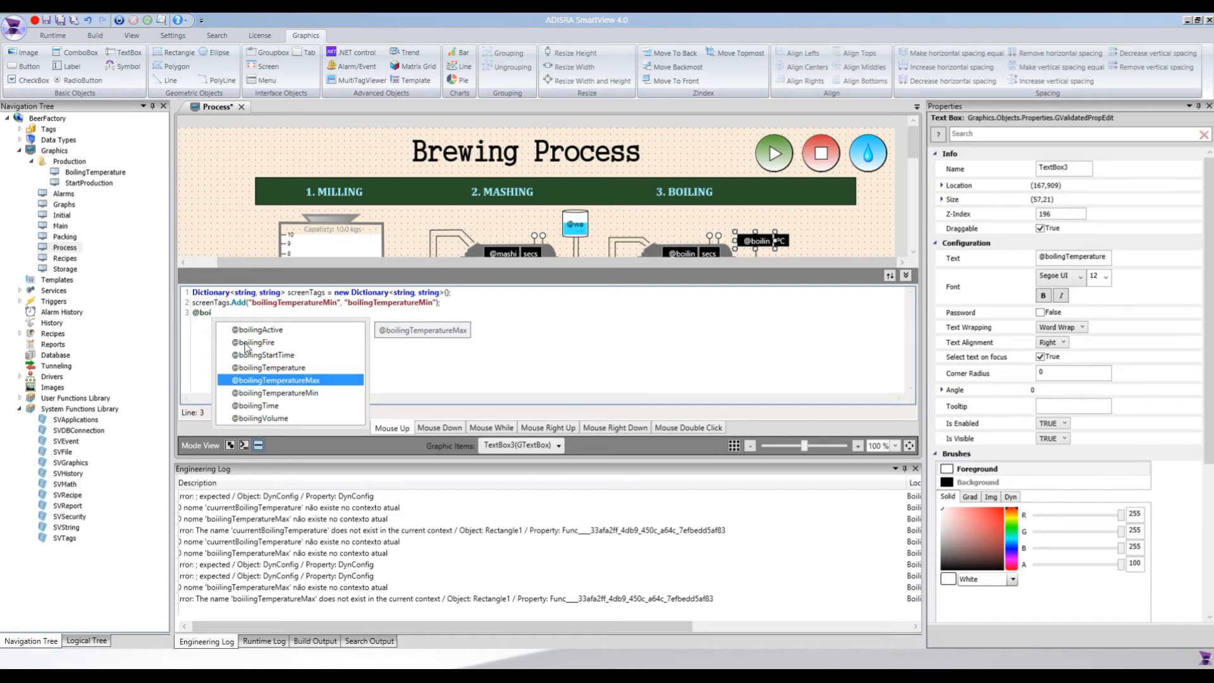
{"action": "key", "text": "Up"}
{"action": "key", "text": "Up"}
{"action": "key", "text": "Up"}
{"action": "key", "text": "Up"}
{"action": "key", "text": "Escape"}
{"action": "key", "text": "shift+Home"}
{"action": "key", "text": "Delete"}
Step: Duplicate the boilingTemperatureMin Add line twice directly below it in the script
{"action": "key", "text": "shift+Up"}
{"action": "key", "text": "ctrl+c"}
{"action": "key", "text": "Down"}
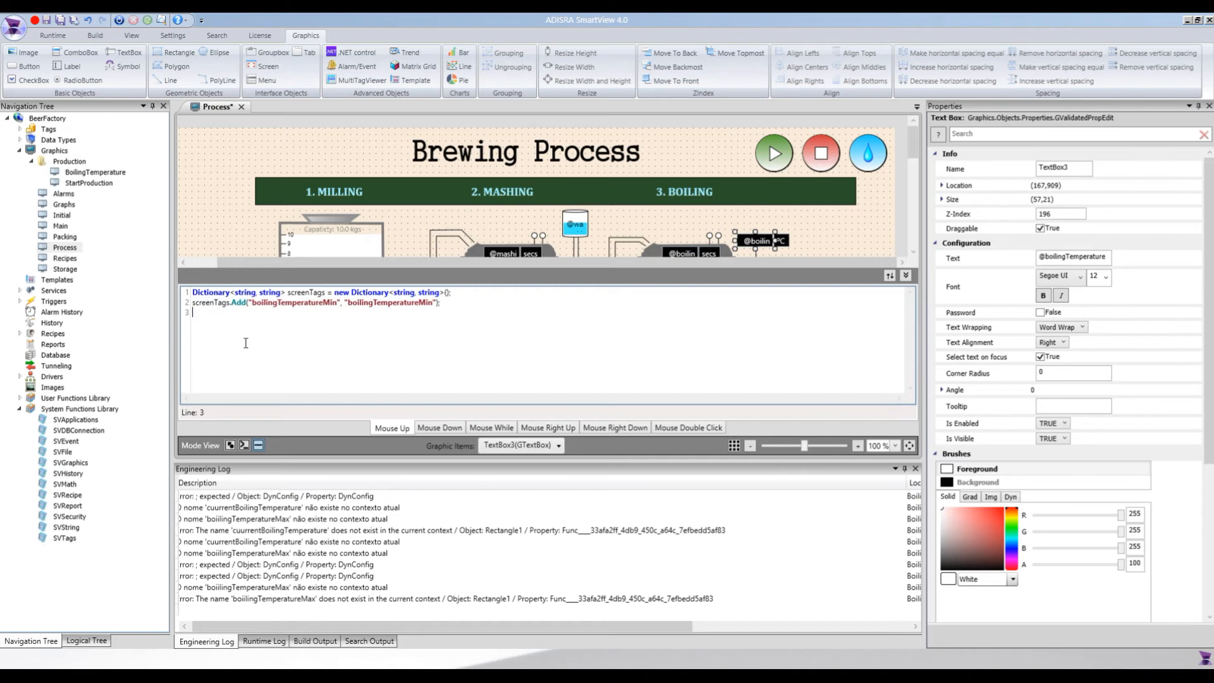
{"action": "key", "text": "ctrl+v"}
{"action": "key", "text": "ctrl+v"}
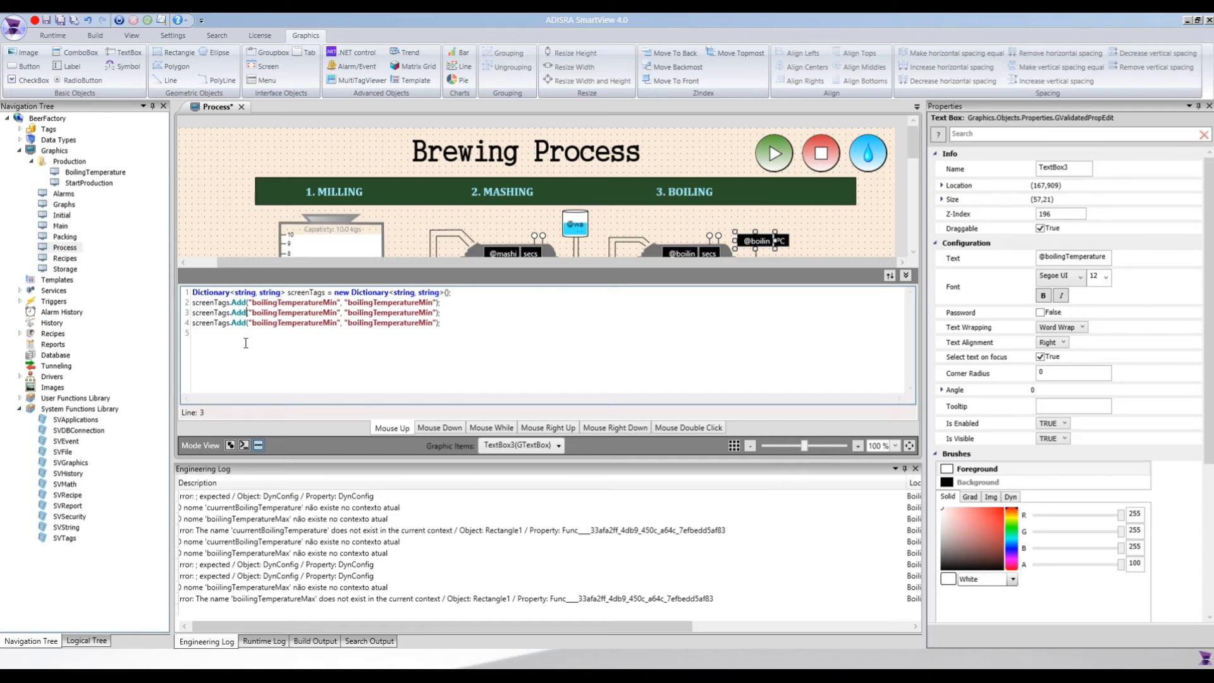
Step: Change both tag names in the first copied Add line to boilingTemperatureMax
{"action": "key", "text": "BackSpace"}
{"action": "key", "text": "BackSpace"}
{"action": "key", "text": "BackSpace"}
{"action": "type", "text": "Max"}
{"action": "key", "text": "shift+Left"}
{"action": "type", "text": "ax"}
Step: Change the last Add line so it maps "currentBoilingTemperature" to "boilingTemperature"
{"action": "key", "text": "Down"}
{"action": "key", "text": "ctrl+shift+Left"}
{"action": "type", "text": "boilingTemperature"}
{"action": "double_click", "coordinate": [295, 323]}
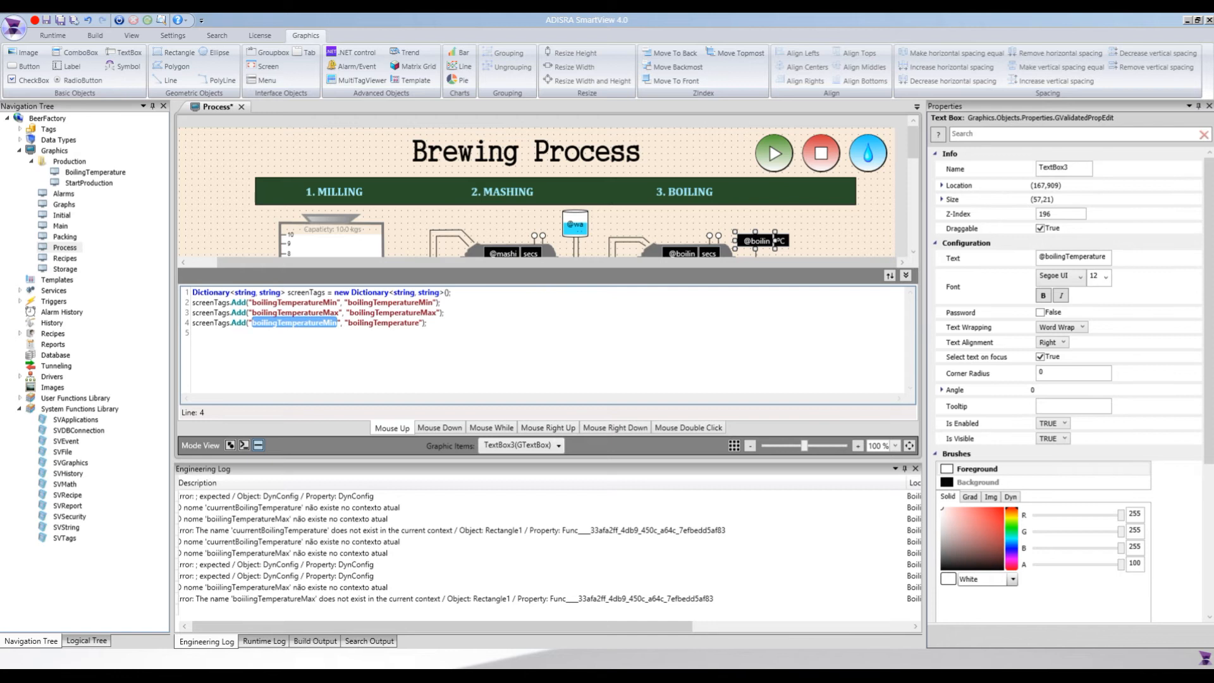
{"action": "type", "text": "current"}
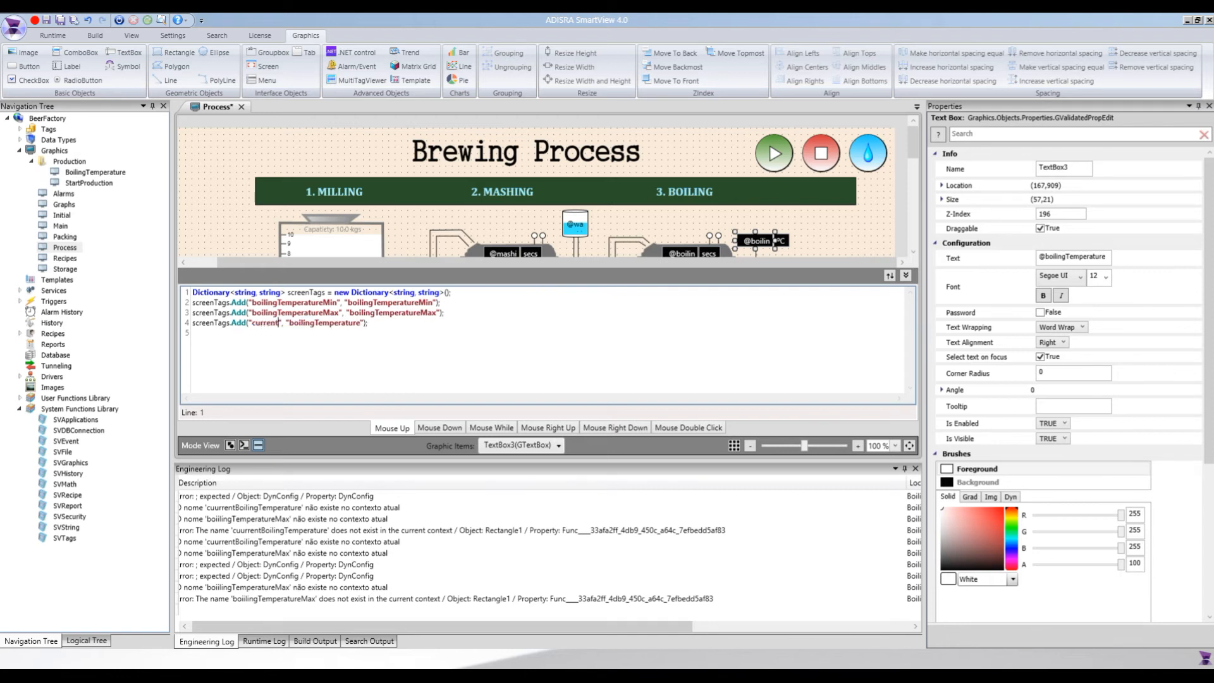
{"action": "type", "text": "BoilingTemperature\", \"boilingTemperature\"); "}
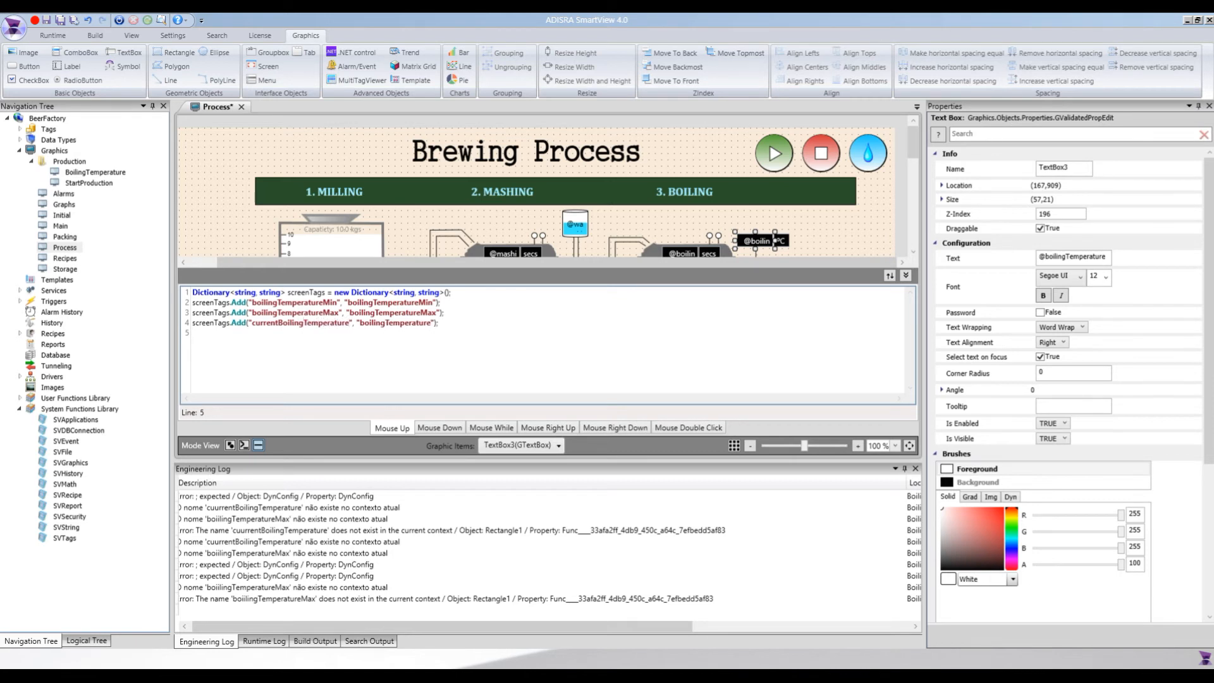
Step: Finish the script with SVGraphics.Open("Production\\BoilingTemperature", screenTags); on a new line
{"action": "type", "text": "SVGr"}
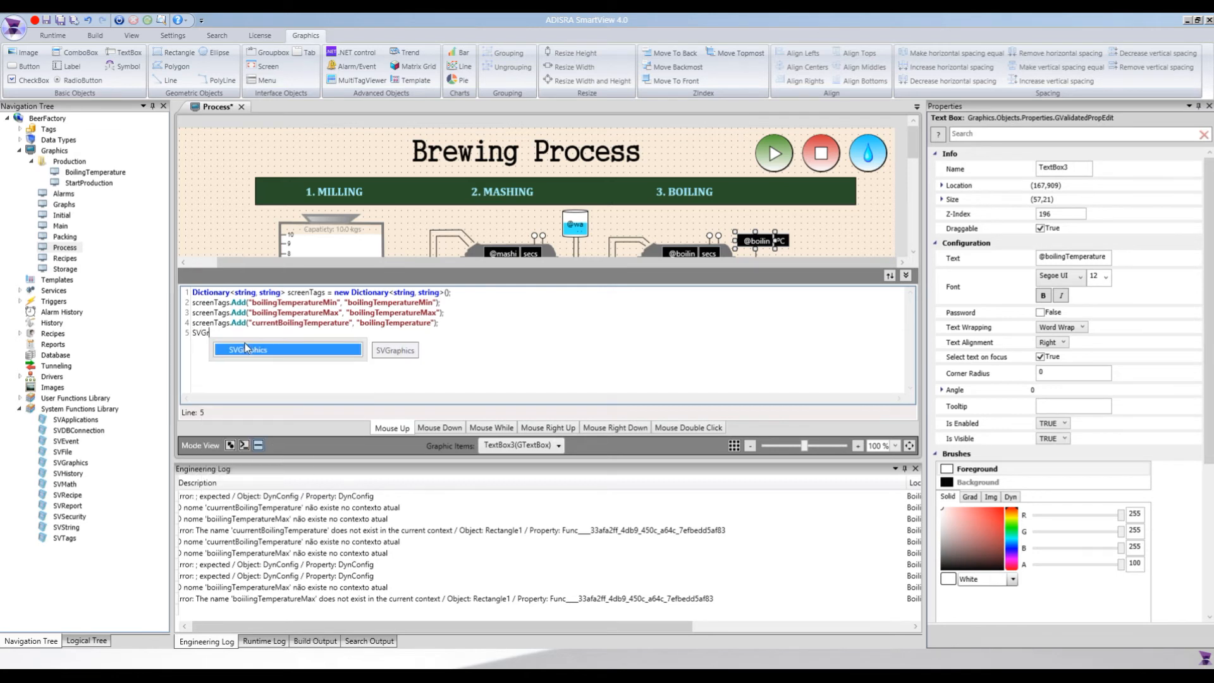
{"action": "type", "text": "aphics.Open()"}
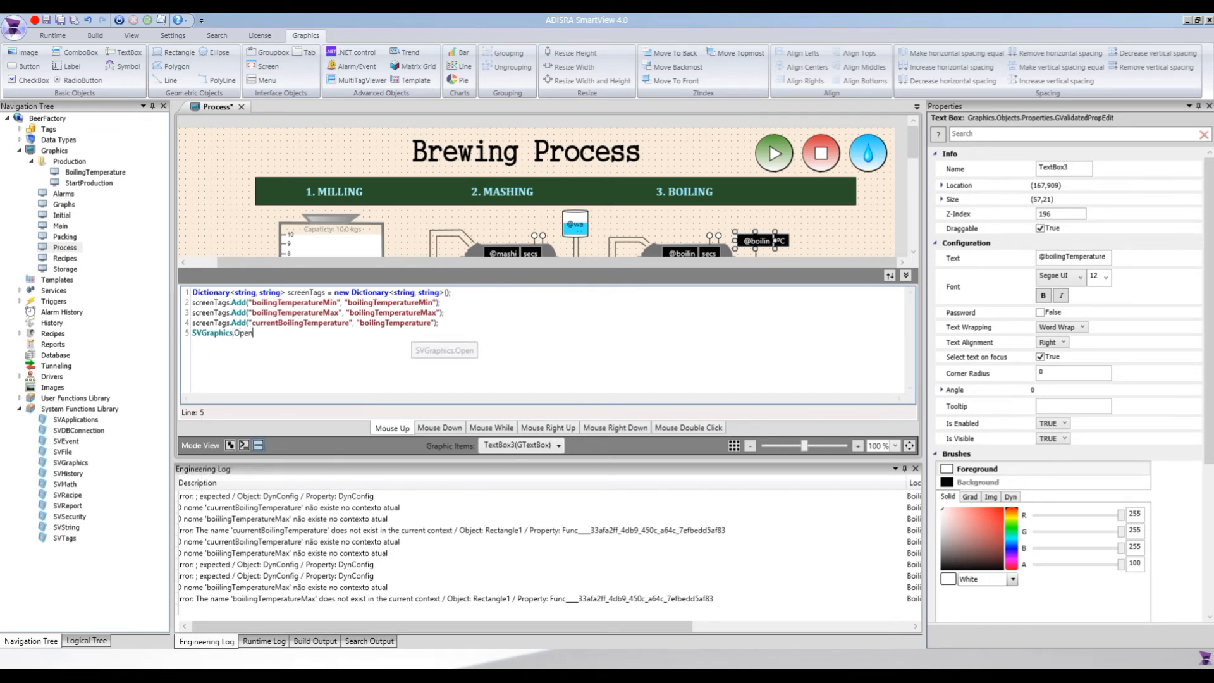
{"action": "key", "text": "Left"}
{"action": "type", "text": "\"\""}
{"action": "key", "text": "Left"}
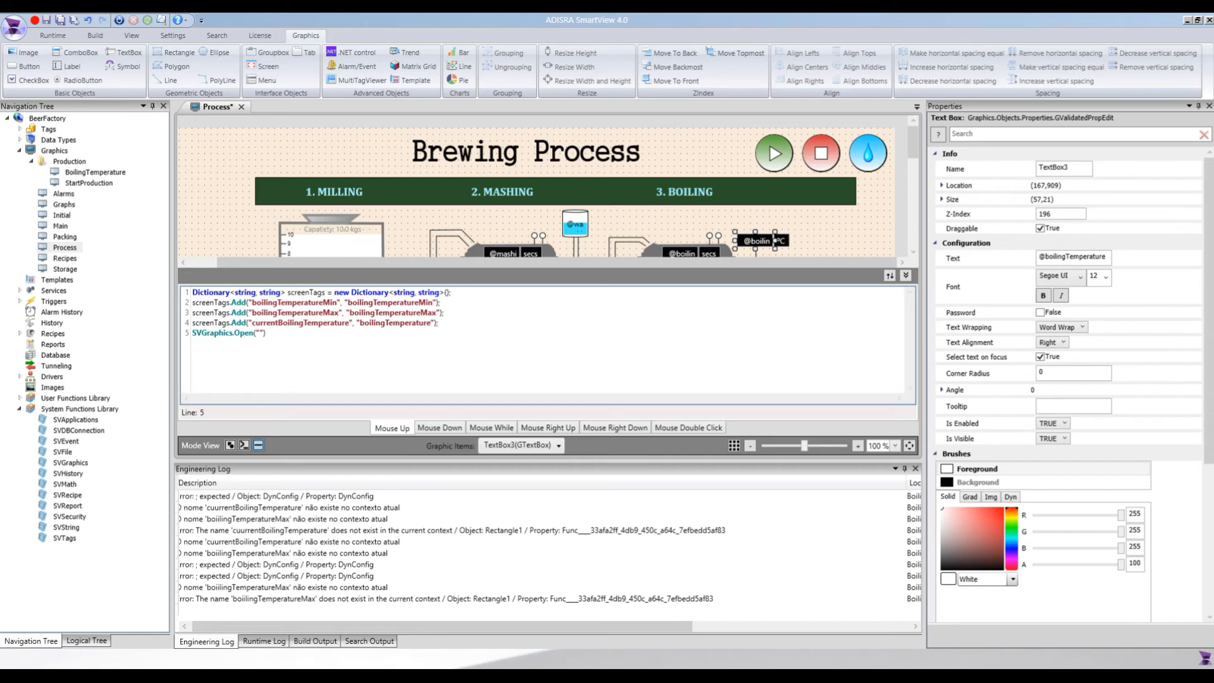
{"action": "type", "text": "Production\\\\BoilingTemperature"}
{"action": "key", "text": "Right"}
{"action": "type", "text": ", screenTags"}
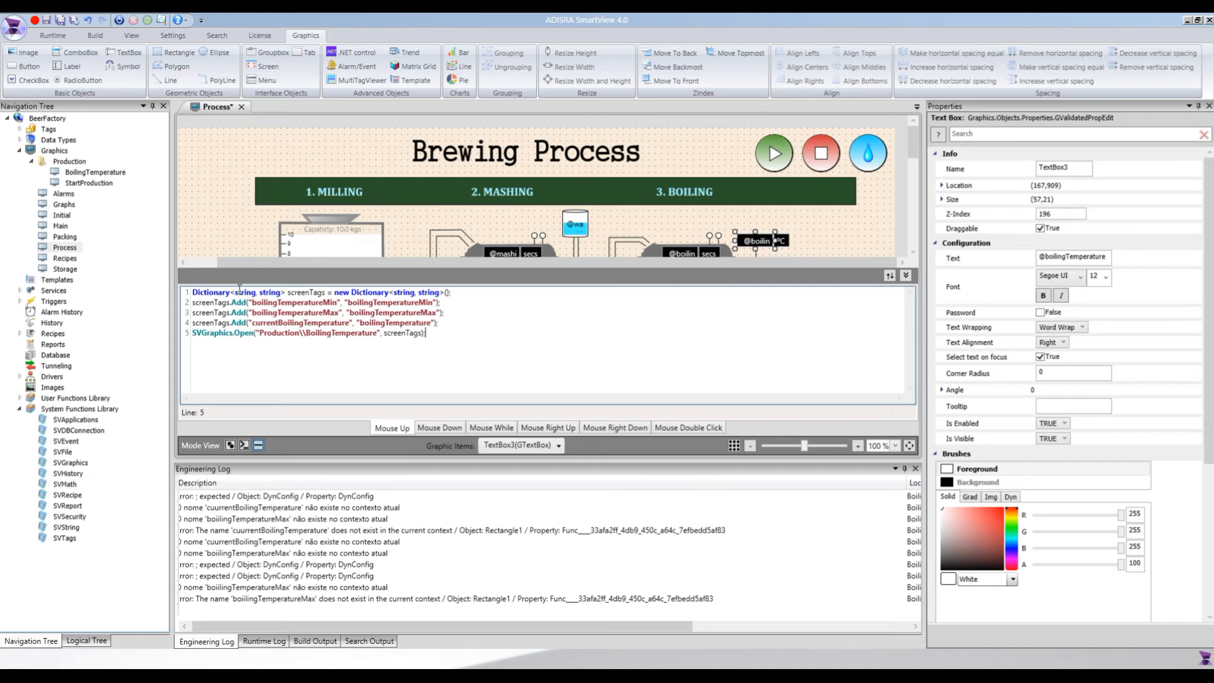
Step: Review the script's graphic path, screenTags argument and three mapped tag names, and save the Process graphic
{"action": "double_click", "coordinate": [210, 306]}
{"action": "double_click", "coordinate": [404, 334]}
{"action": "double_click", "coordinate": [349, 333]}
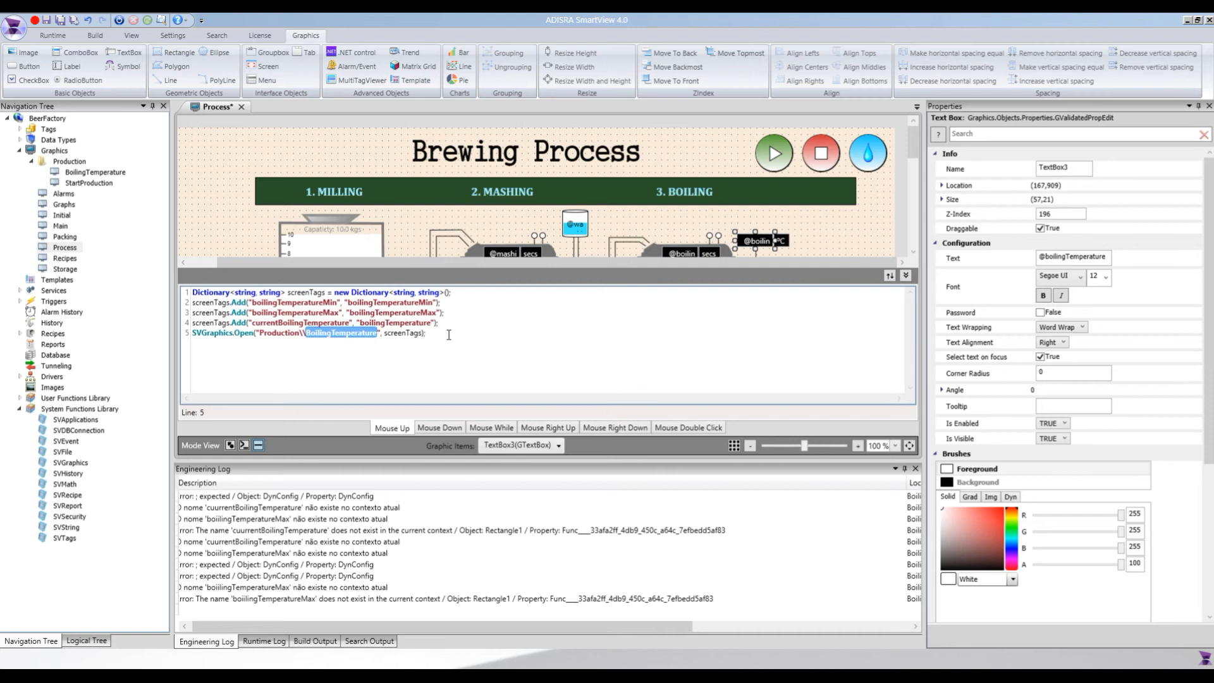
{"action": "left_click_drag", "start_coordinate": [346, 302], "coordinate": [418, 312]}
{"action": "left_click", "coordinate": [417, 311]}
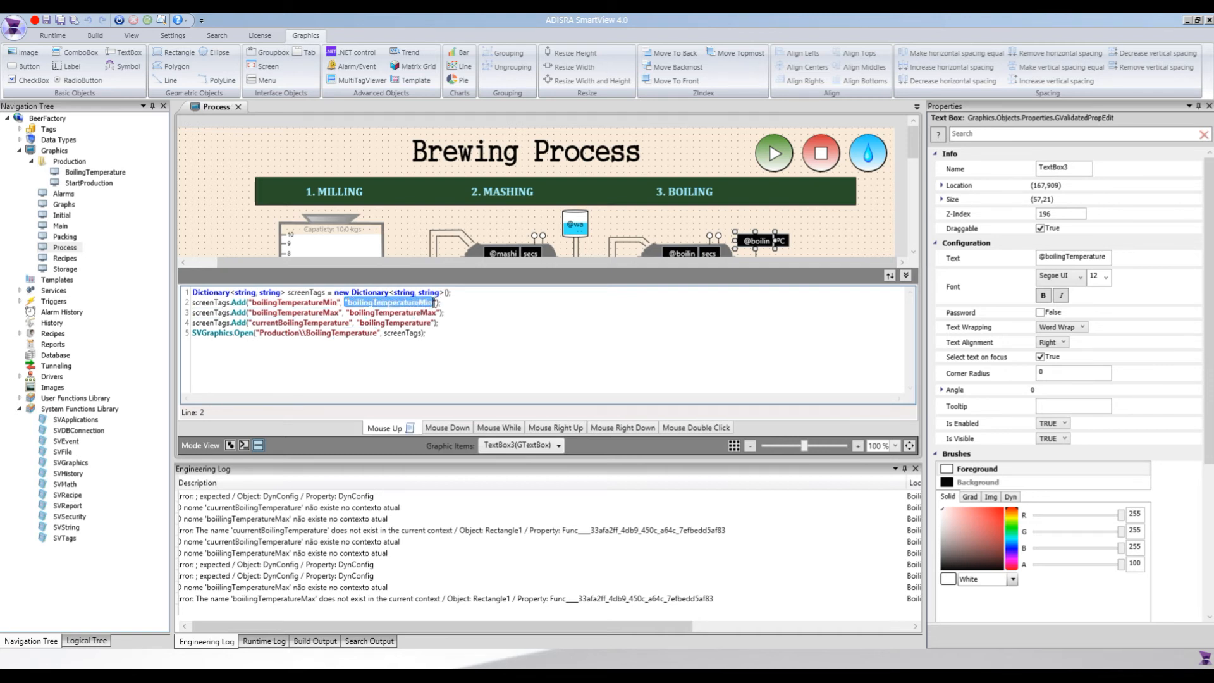
{"action": "double_click", "coordinate": [364, 312]}
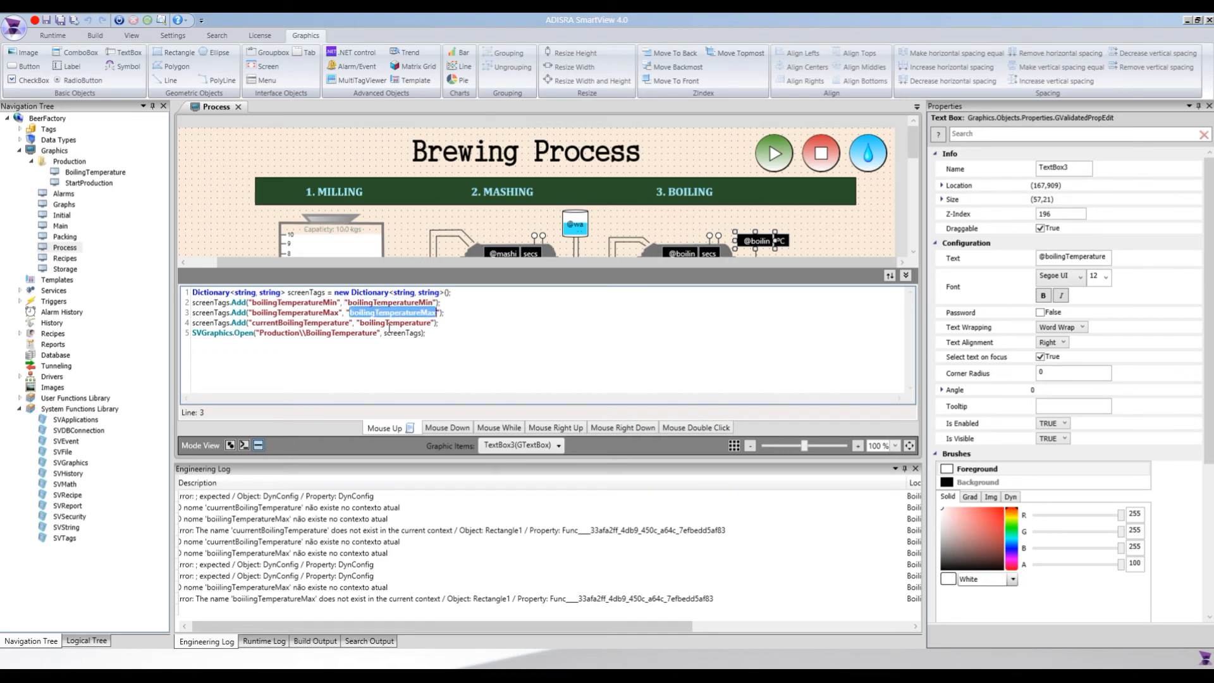
{"action": "left_click", "coordinate": [389, 324]}
{"action": "double_click", "coordinate": [390, 322]}
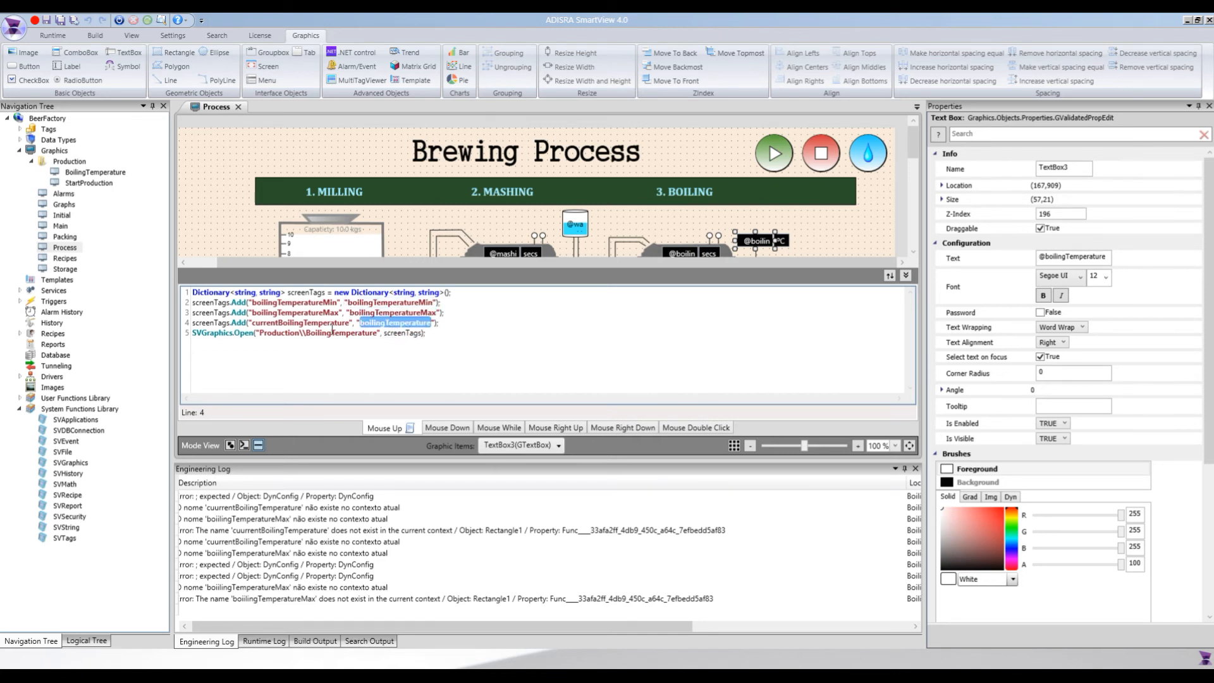
{"action": "left_click", "coordinate": [463, 335]}
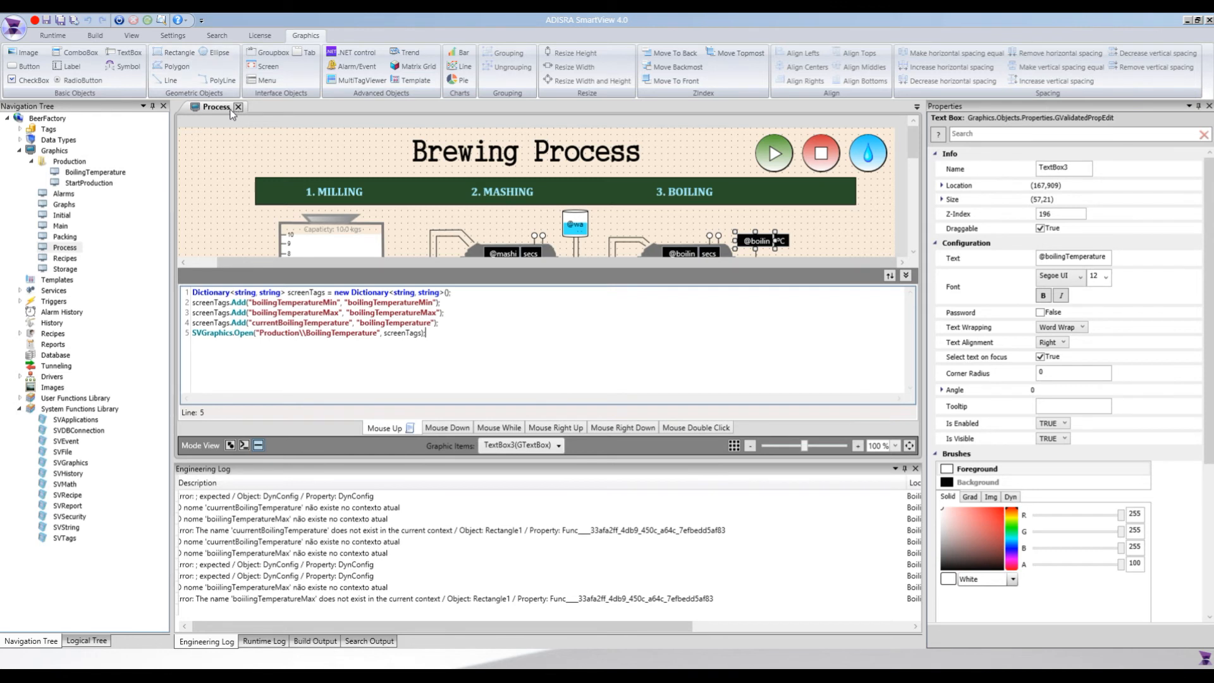
Step: Close the Process graphic, run the project and show the Brewing Process screen from the factory overview
{"action": "left_click", "coordinate": [49, 36]}
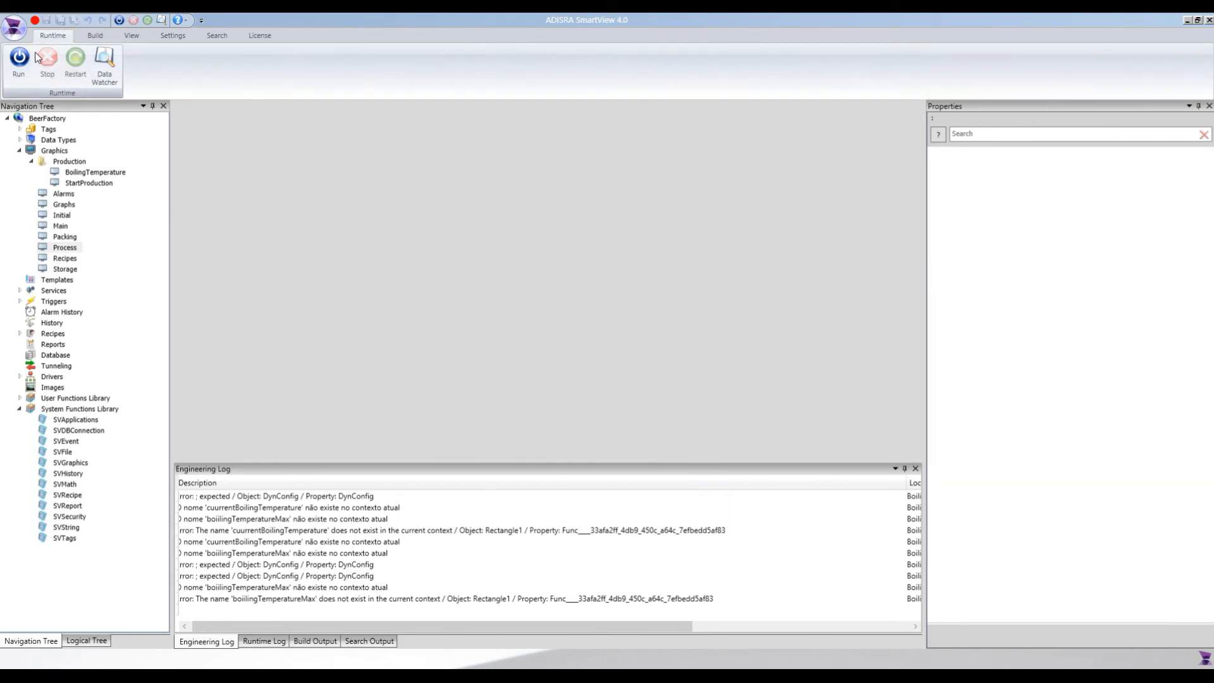
{"action": "left_click", "coordinate": [25, 70]}
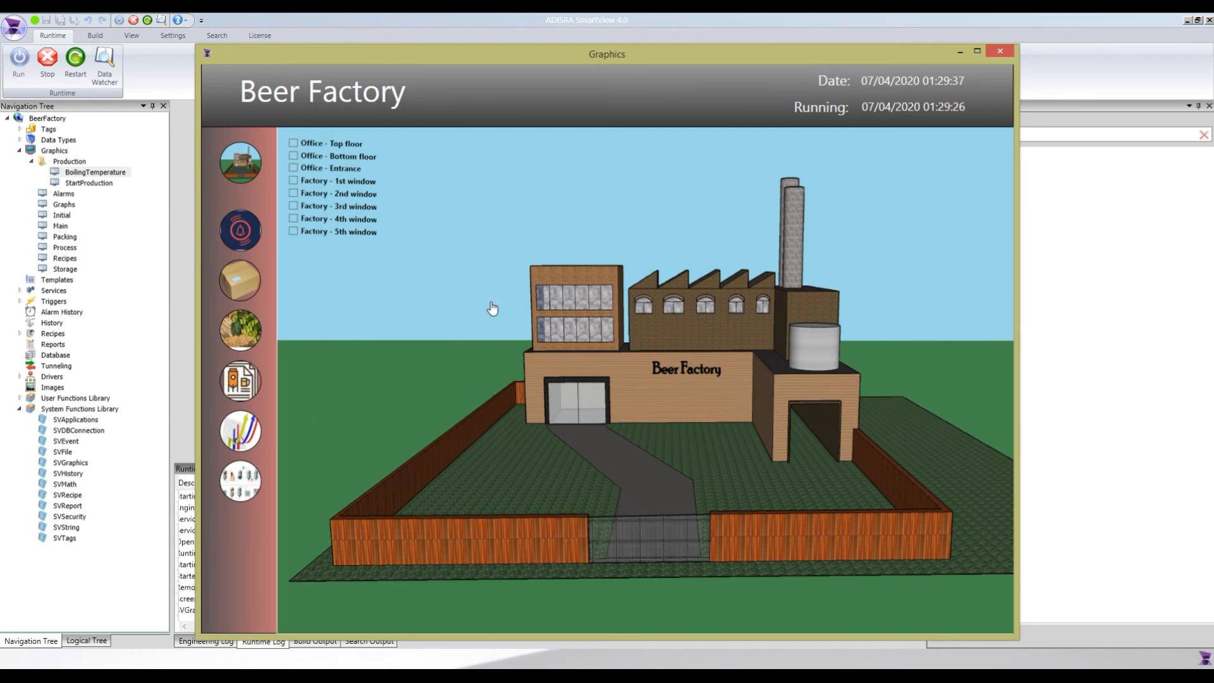
{"action": "left_click", "coordinate": [489, 283]}
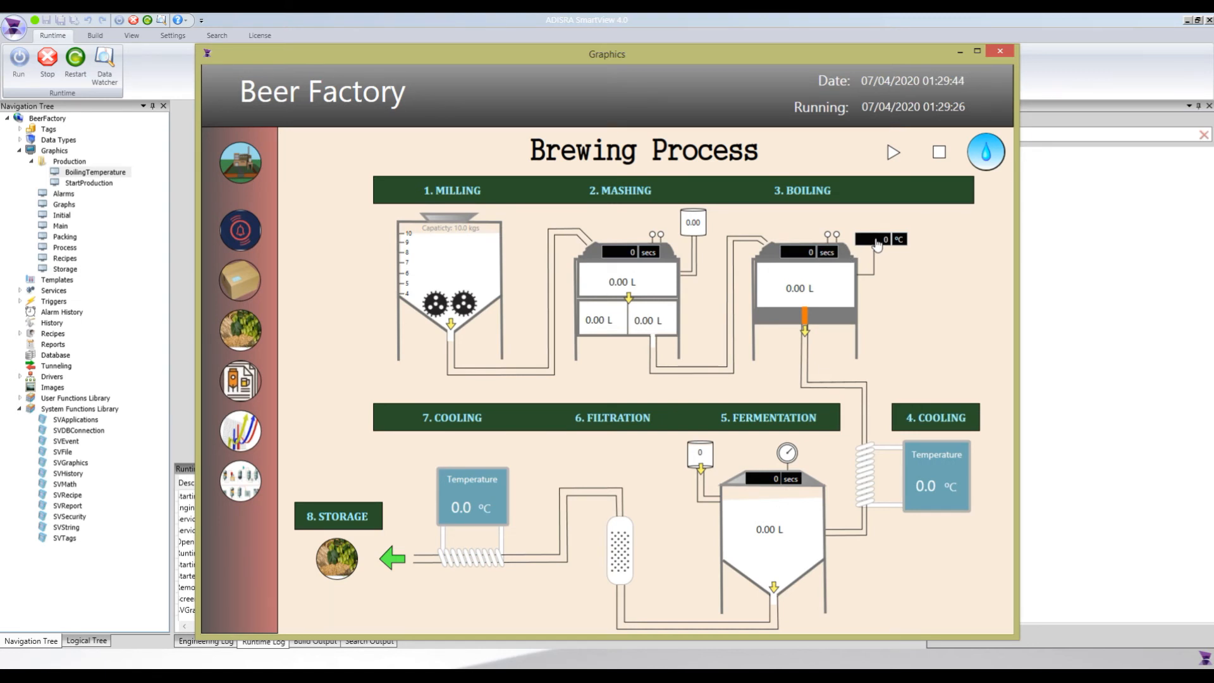
Step: Open the Data Watcher beside the boiling stage and add the boilingTemperature tag to it
{"action": "left_click", "coordinate": [104, 65]}
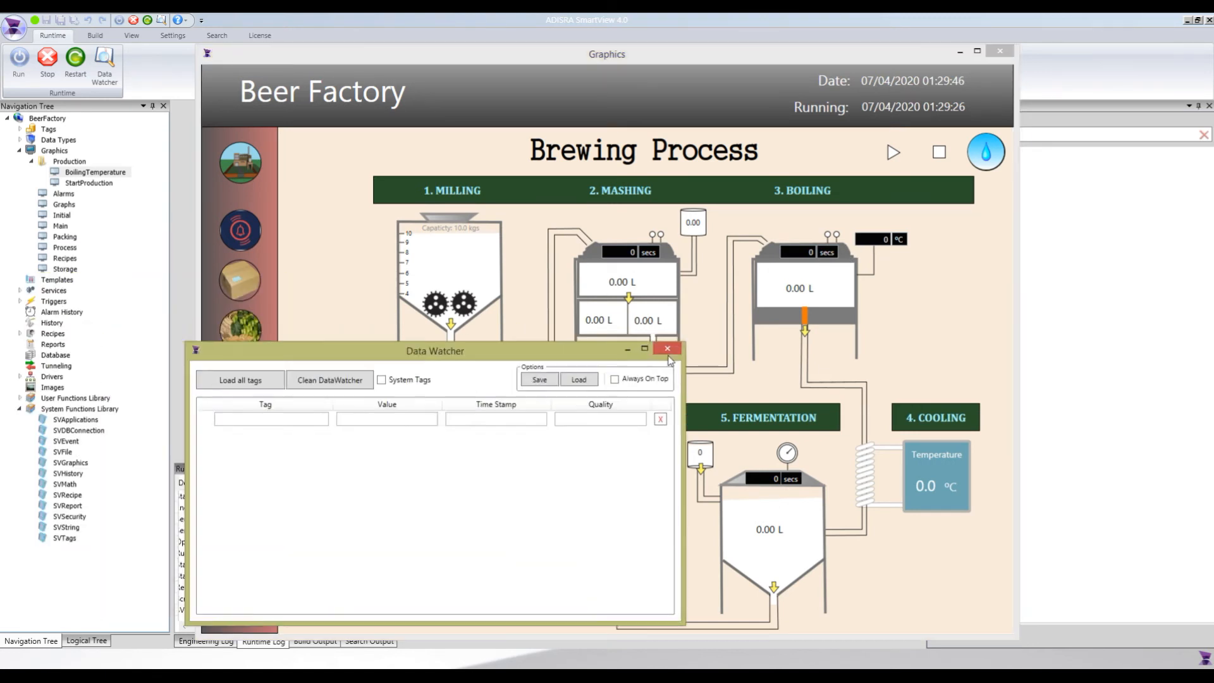
{"action": "left_click_drag", "start_coordinate": [590, 351], "coordinate": [1016, 351]}
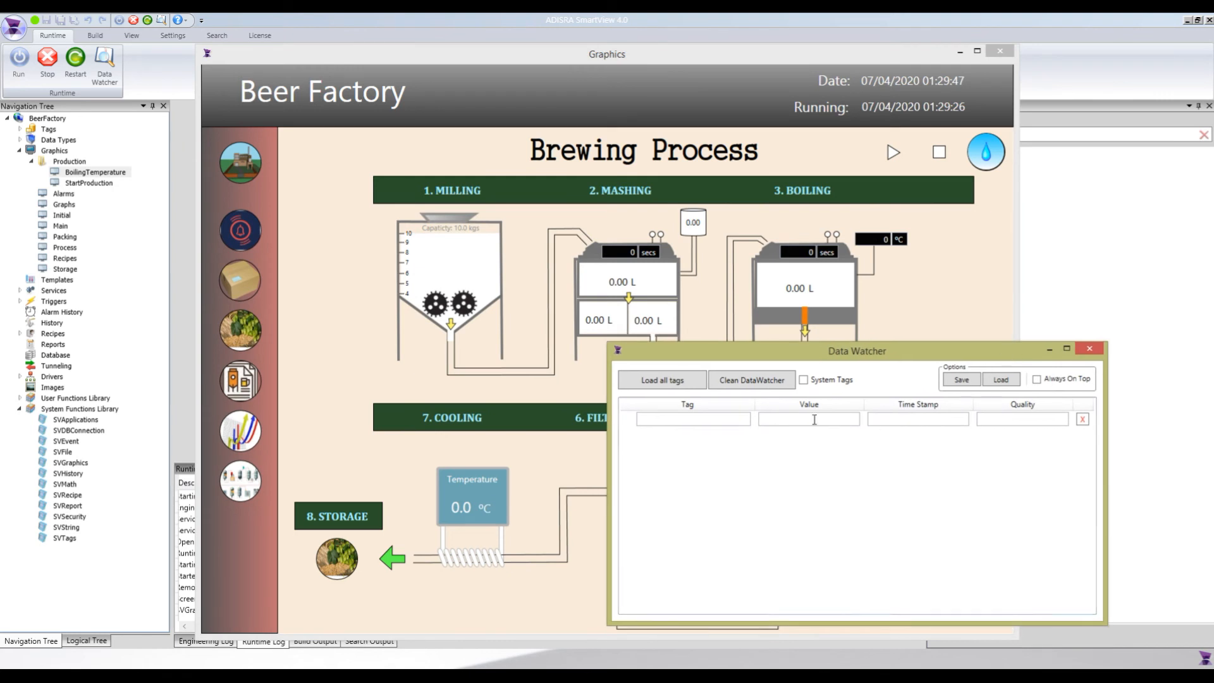
{"action": "left_click", "coordinate": [743, 421]}
{"action": "type", "text": "boil"}
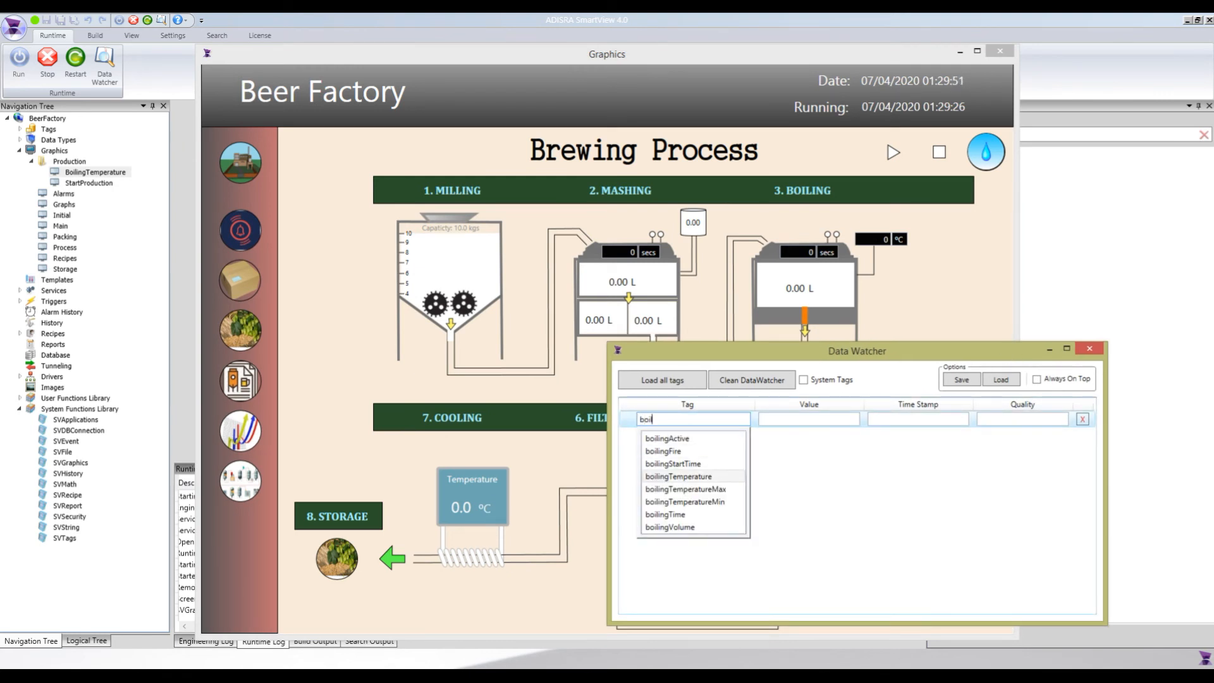
{"action": "key", "text": "Return"}
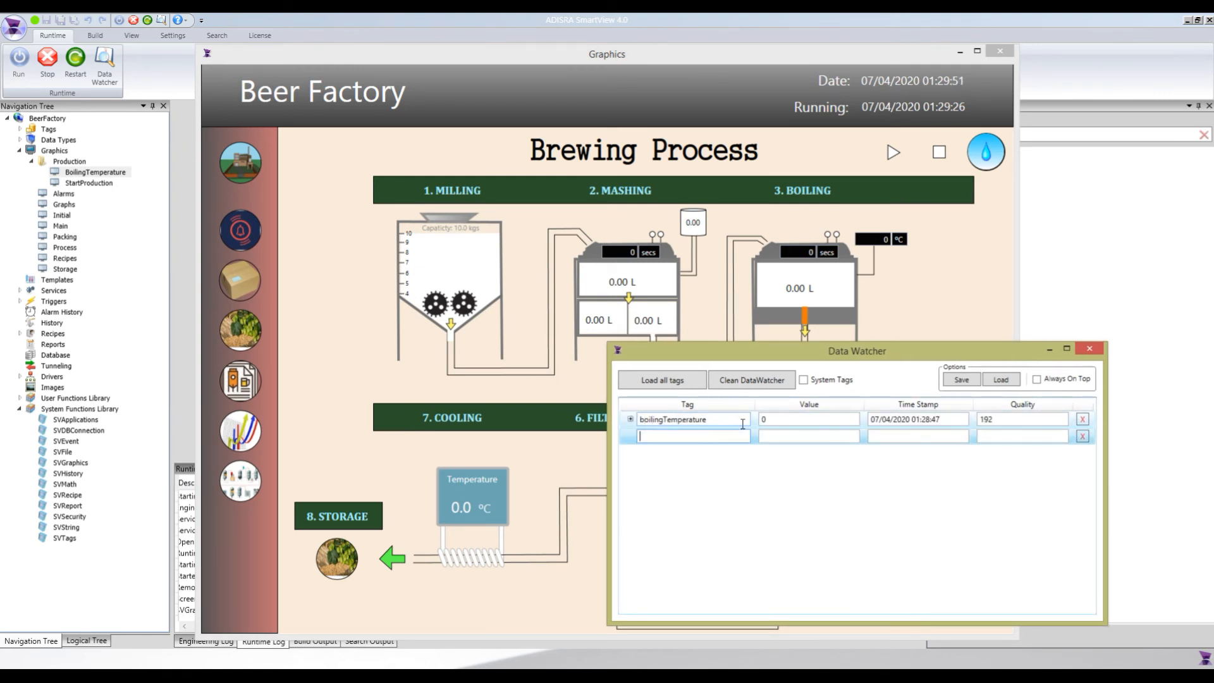
Step: Add the boilingTemperatureMin and boilingTemperatureMax tags to the Data Watcher
{"action": "type", "text": "boi"}
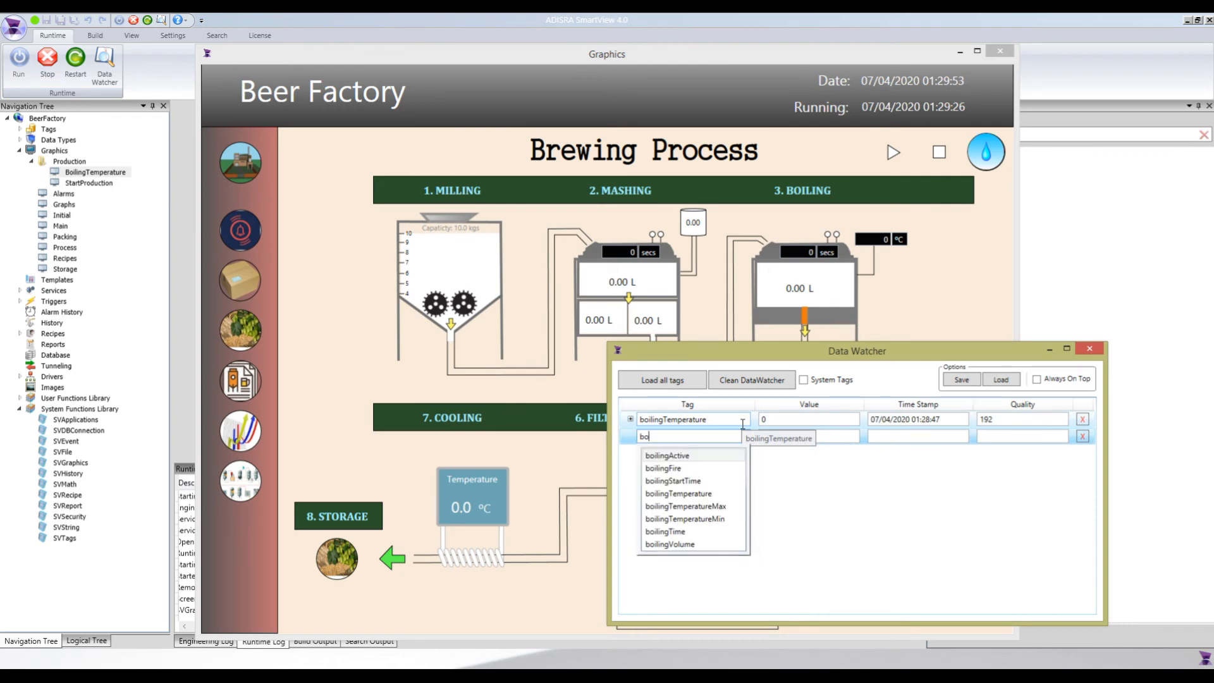
{"action": "key", "text": "Down"}
{"action": "key", "text": "Down"}
{"action": "key", "text": "Return"}
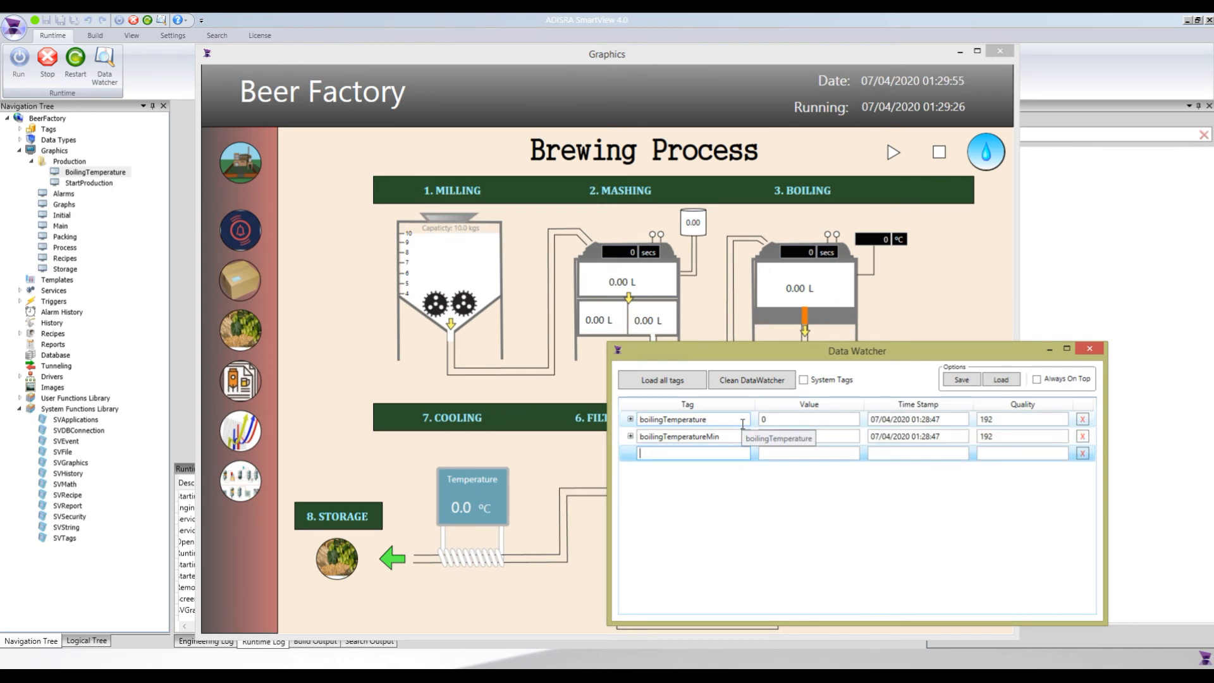
{"action": "type", "text": "boi"}
{"action": "key", "text": "Down"}
{"action": "key", "text": "Down"}
{"action": "key", "text": "Down"}
{"action": "key", "text": "Down"}
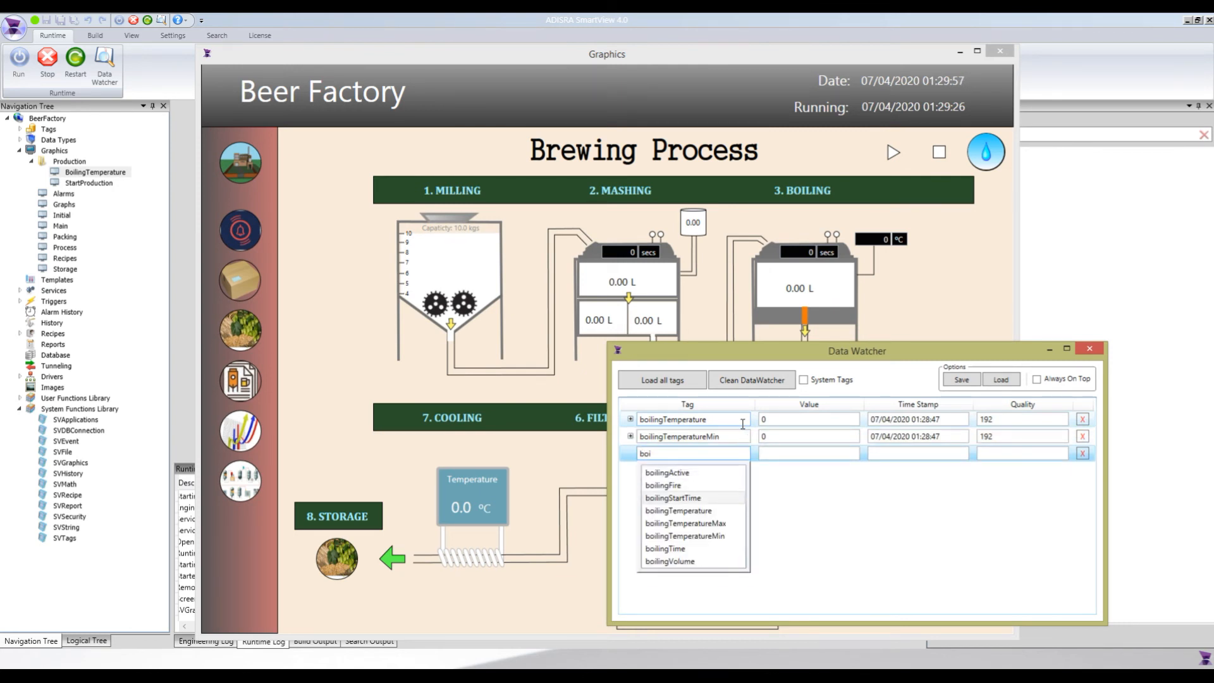
{"action": "key", "text": "Return"}
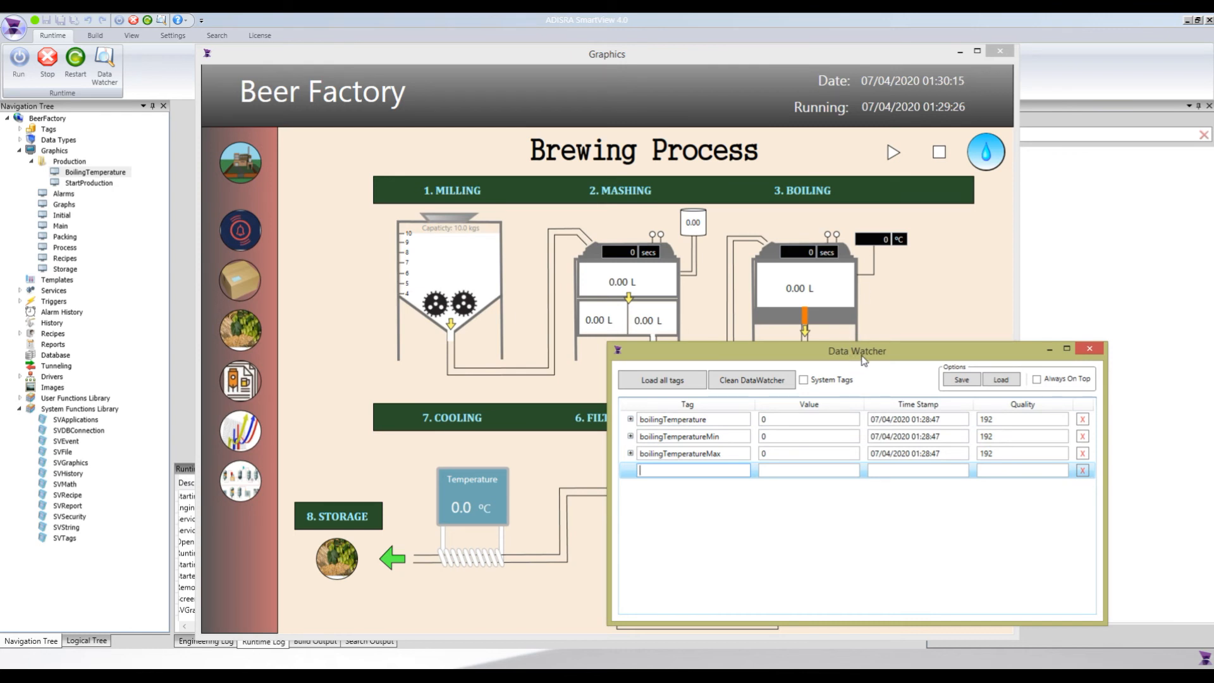
Step: Open the temperature popup from the boiling temperature text box and arrange it above the Data Watcher so both are readable
{"action": "left_click_drag", "start_coordinate": [851, 355], "coordinate": [885, 378]}
{"action": "left_click", "coordinate": [879, 246]}
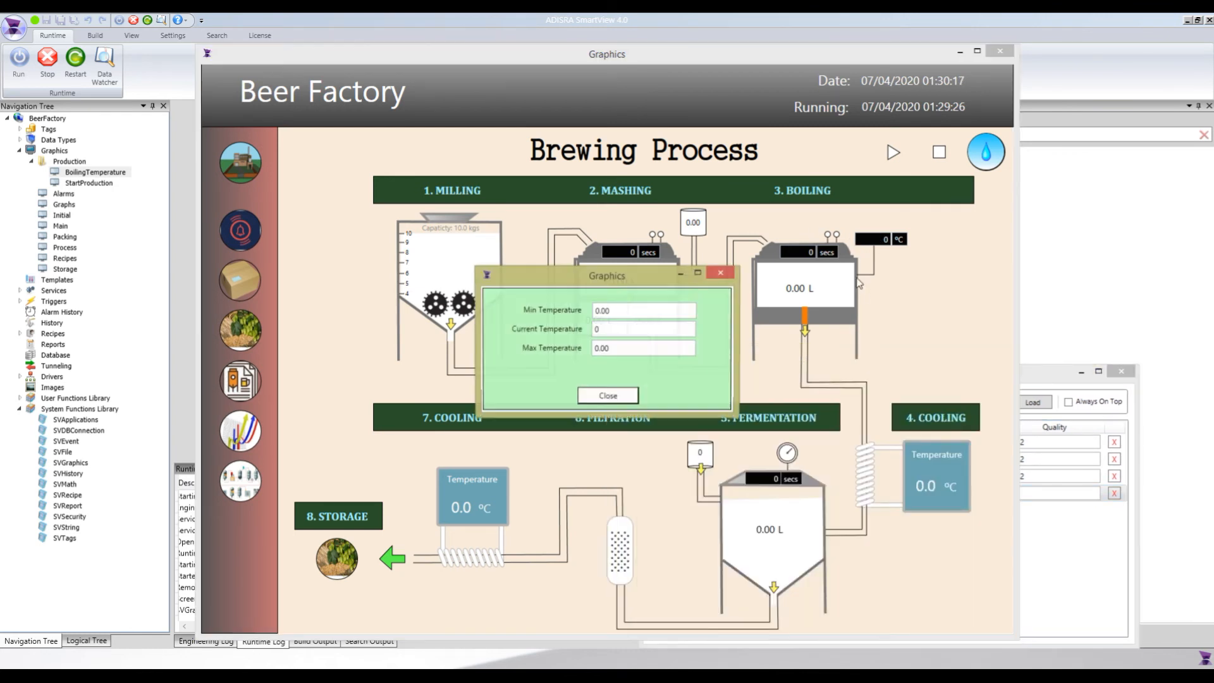
{"action": "left_click_drag", "start_coordinate": [628, 281], "coordinate": [606, 212]}
{"action": "left_click_drag", "start_coordinate": [1036, 374], "coordinate": [757, 364]}
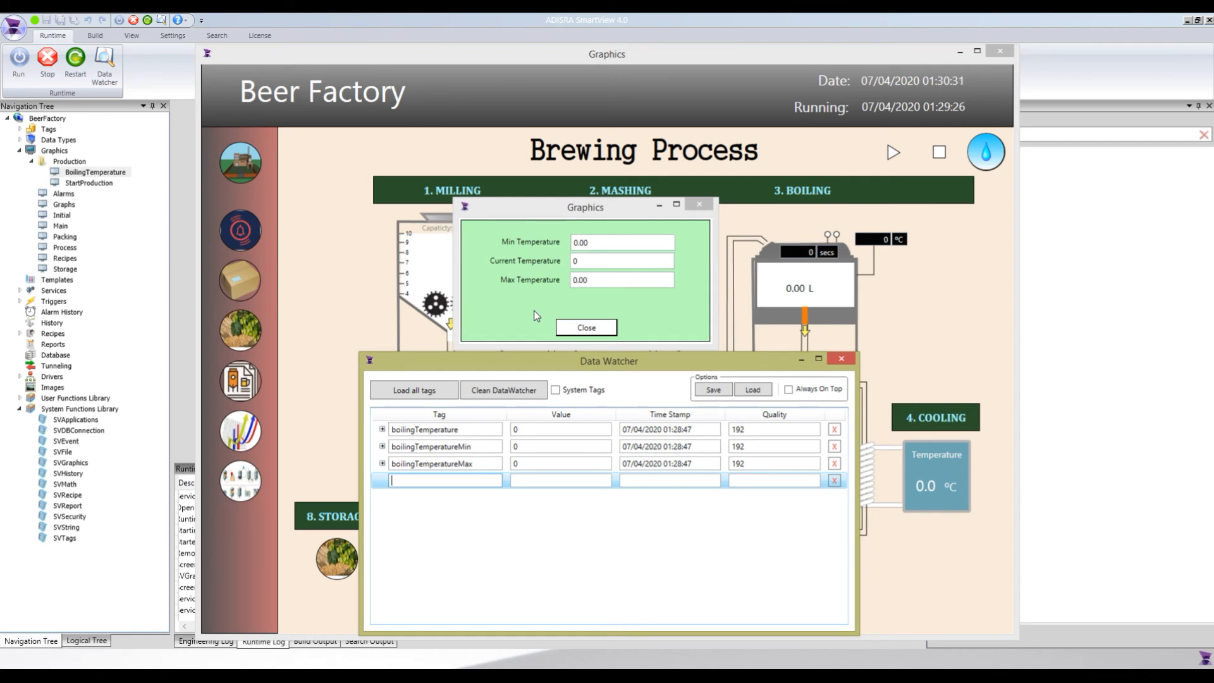
{"action": "left_click", "coordinate": [591, 263]}
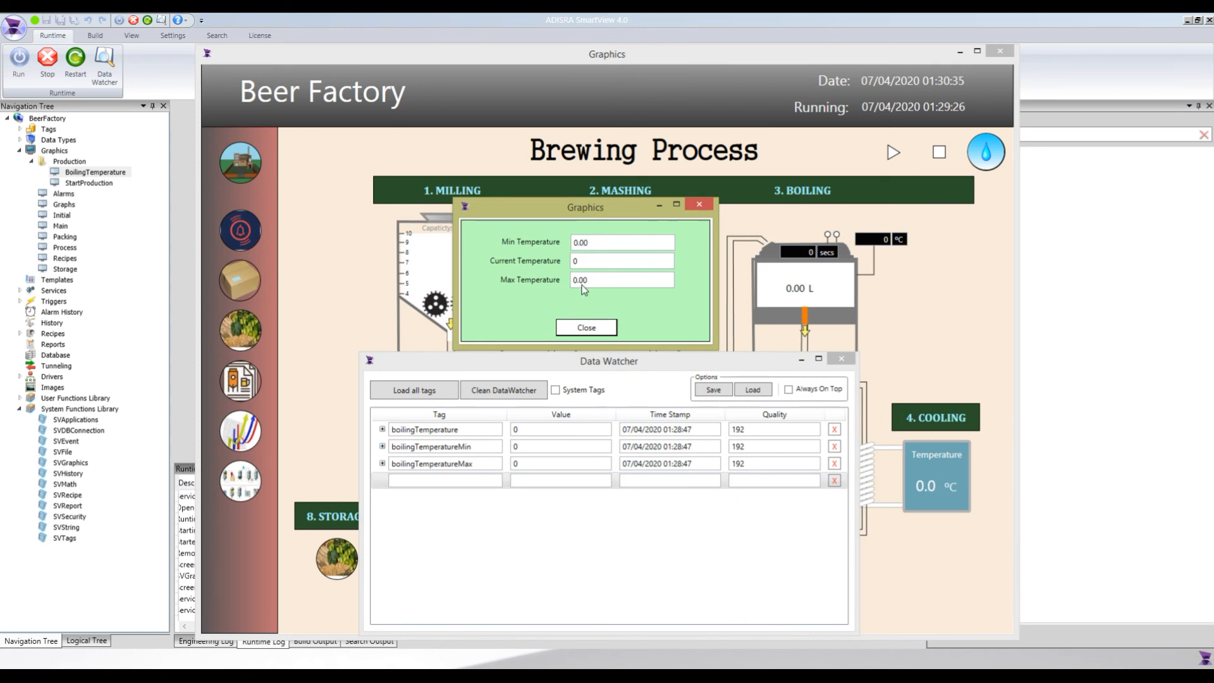
Step: Set boilingTemperatureMax to 10 and boilingTemperatureMin to 5 in the Data Watcher
{"action": "left_click", "coordinate": [533, 464]}
{"action": "double_click", "coordinate": [533, 465]}
{"action": "type", "text": "10"}
{"action": "key", "text": "Return"}
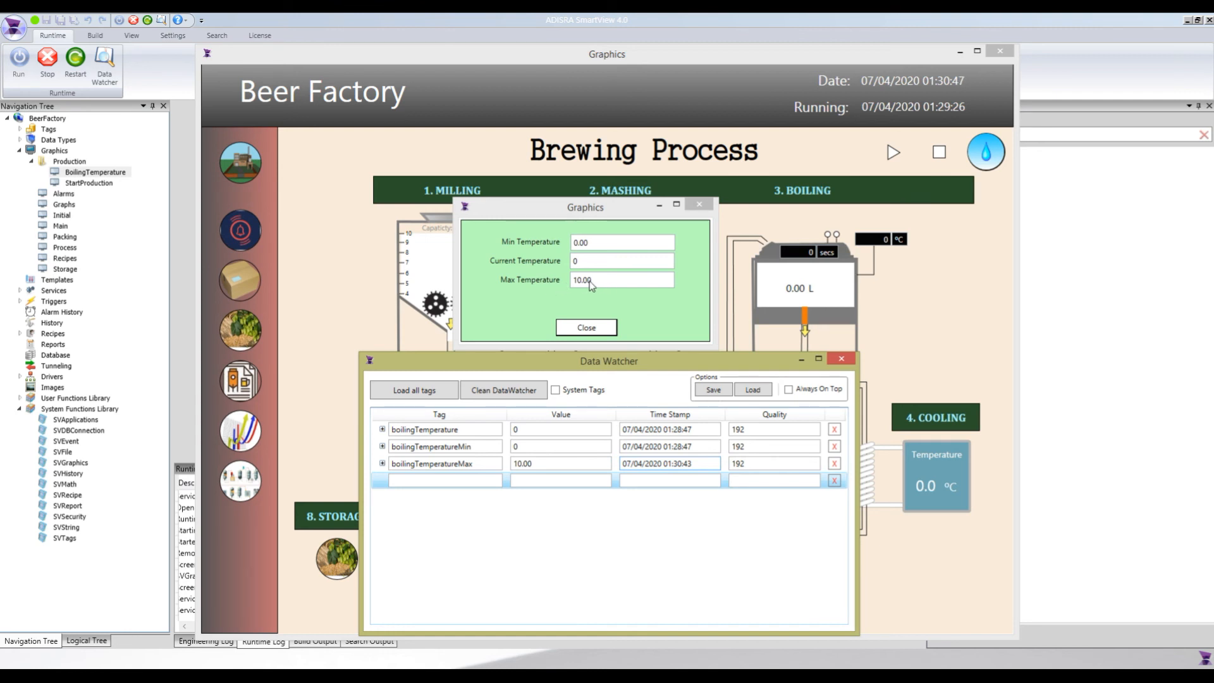
{"action": "double_click", "coordinate": [532, 444]}
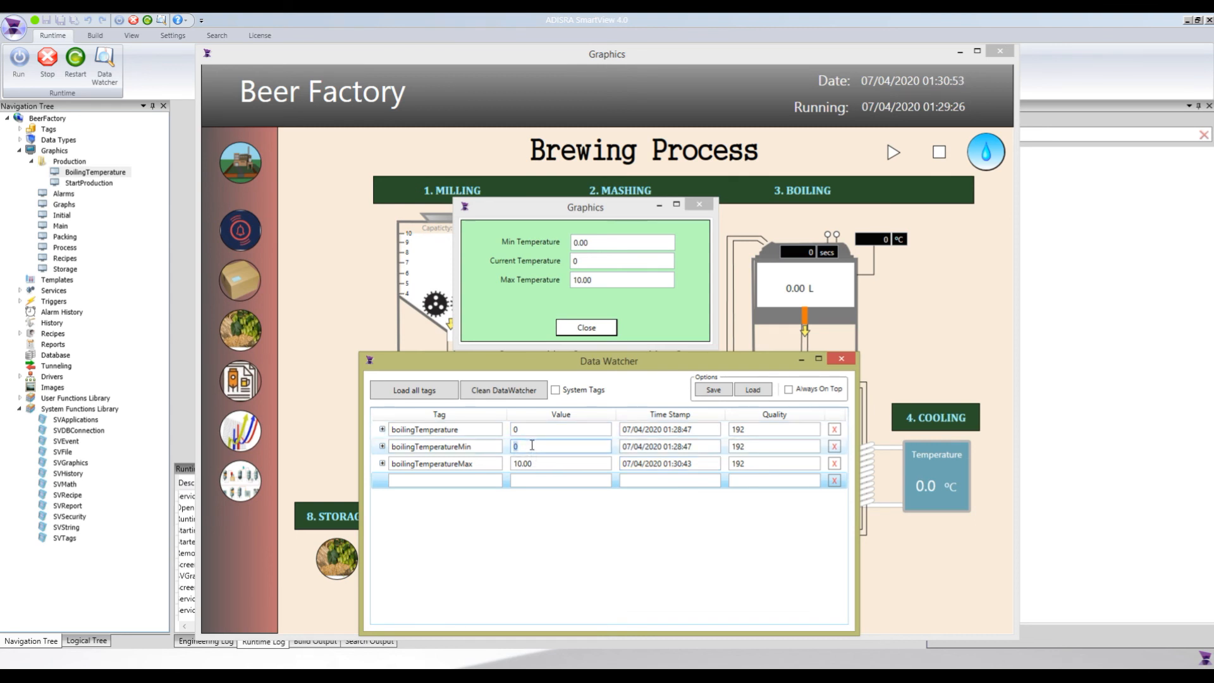
{"action": "type", "text": "5"}
{"action": "key", "text": "Return"}
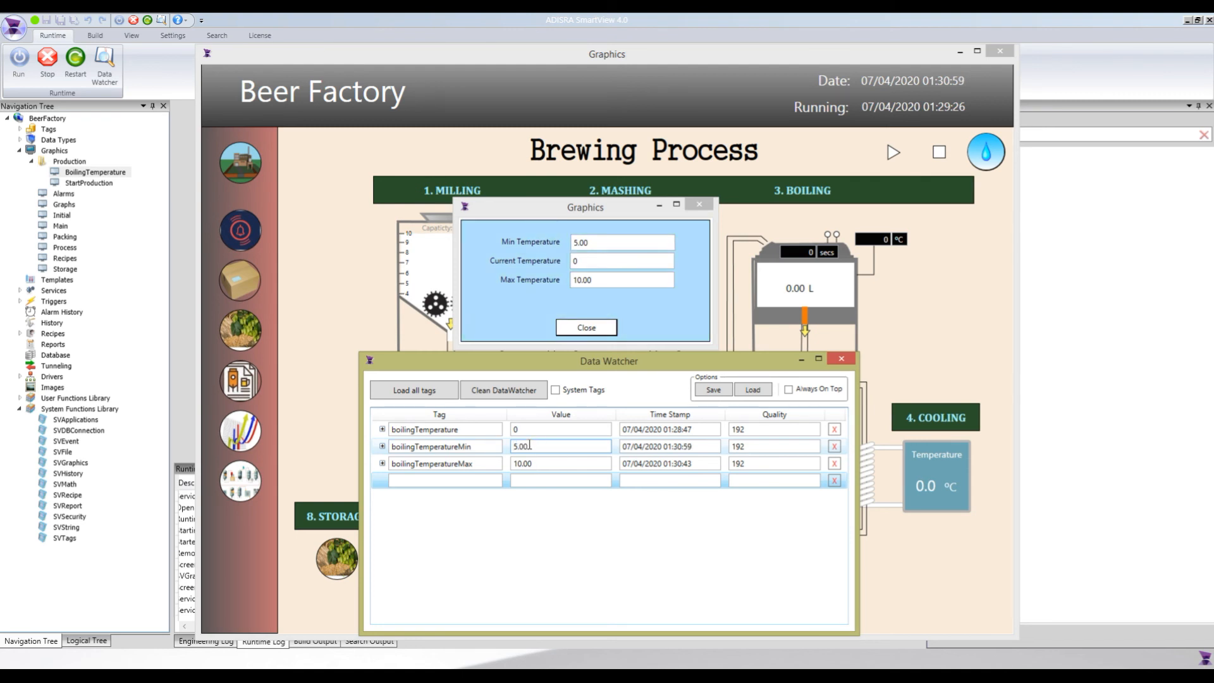
Step: Test the temperature popup by setting boilingTemperature first to 12, above the maximum, and finally to 8, between the two limits
{"action": "left_click", "coordinate": [541, 429]}
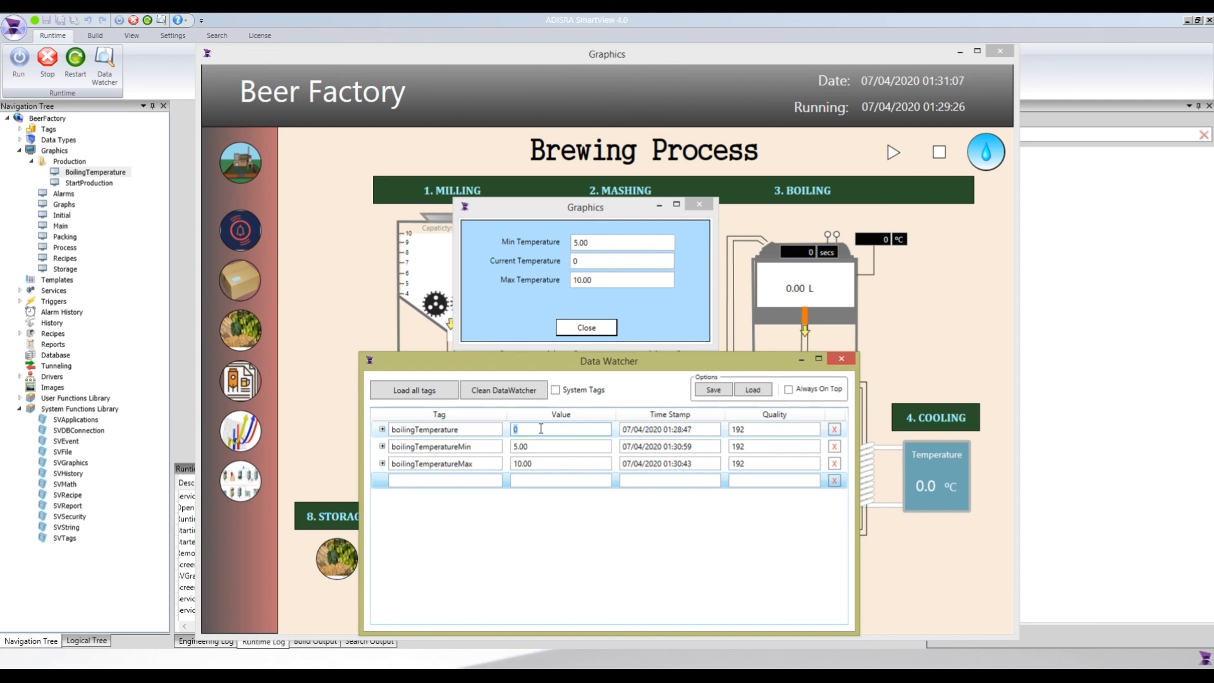
{"action": "type", "text": "12"}
{"action": "key", "text": "Return"}
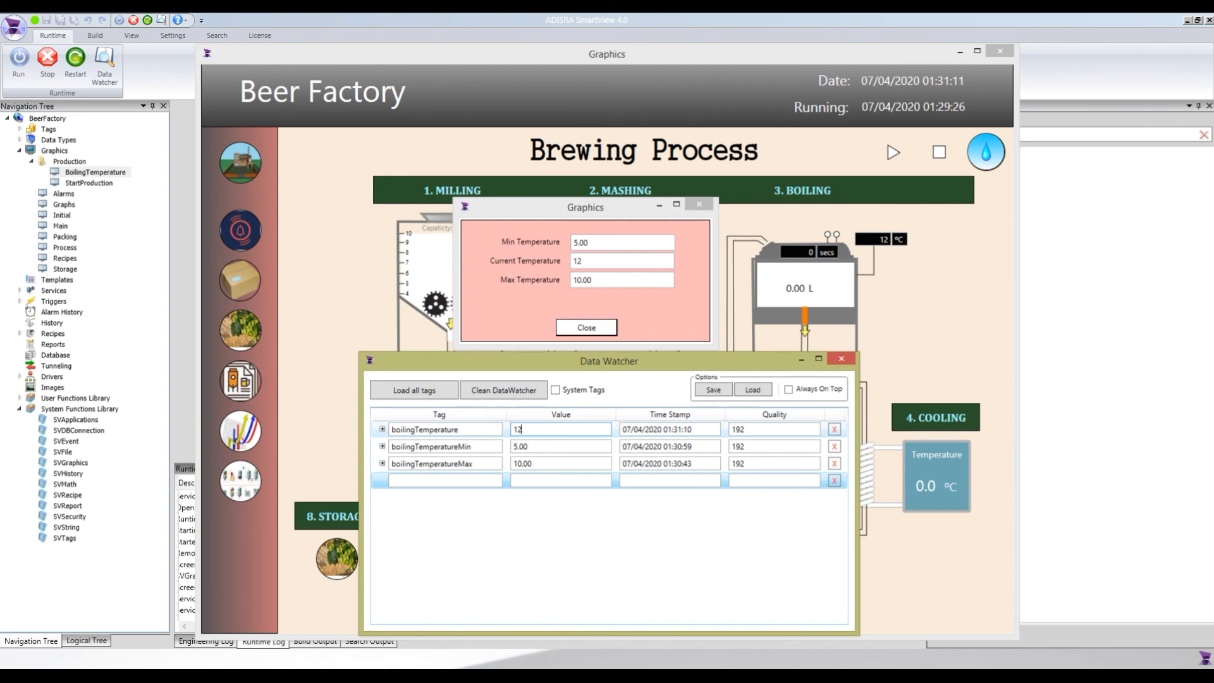
{"action": "double_click", "coordinate": [536, 428]}
{"action": "type", "text": "8"}
{"action": "key", "text": "Return"}
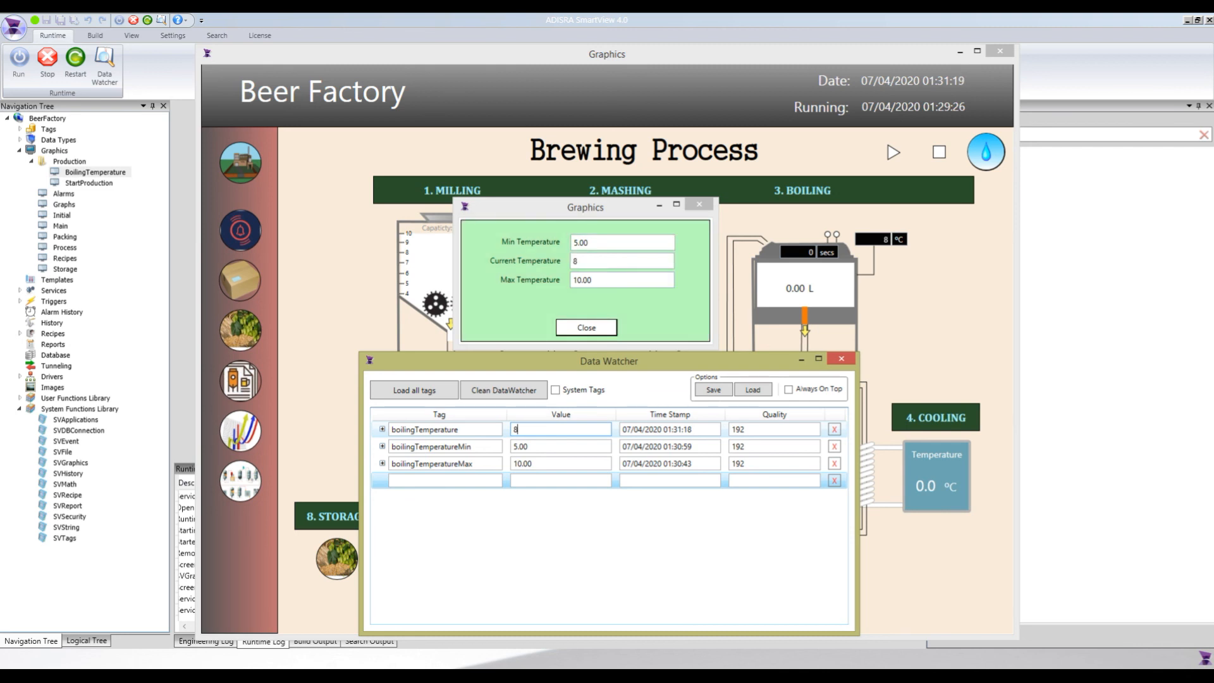
{"action": "left_click_drag", "start_coordinate": [621, 368], "coordinate": [606, 365]}
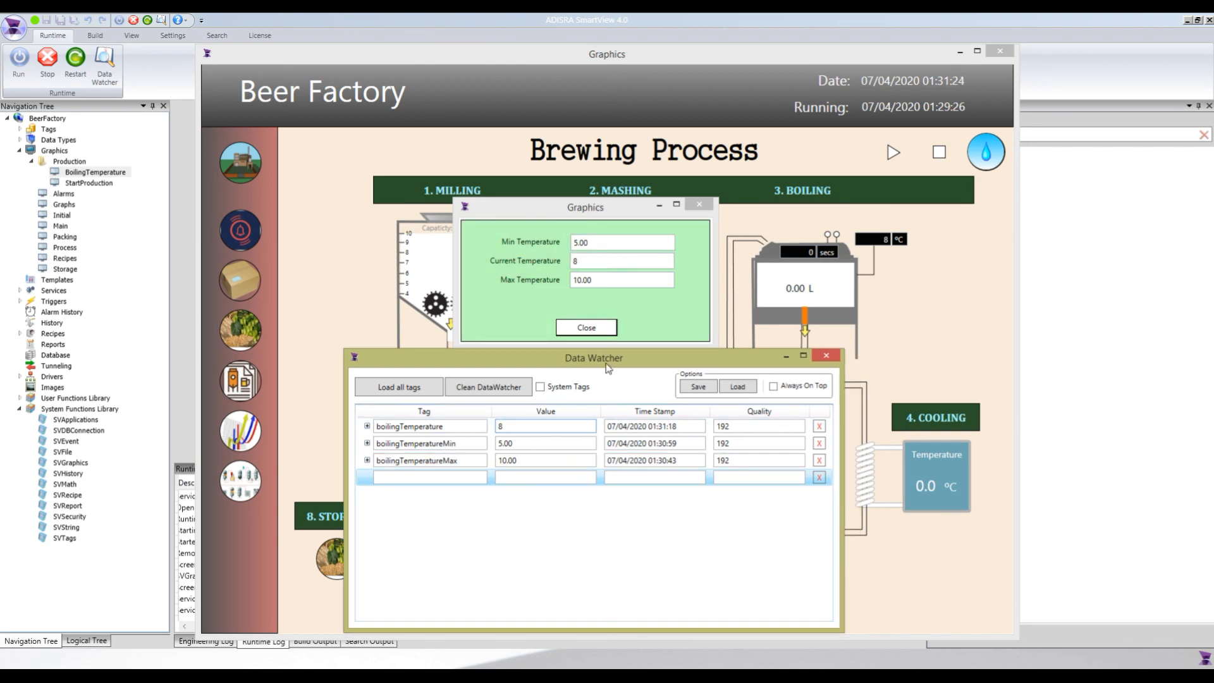